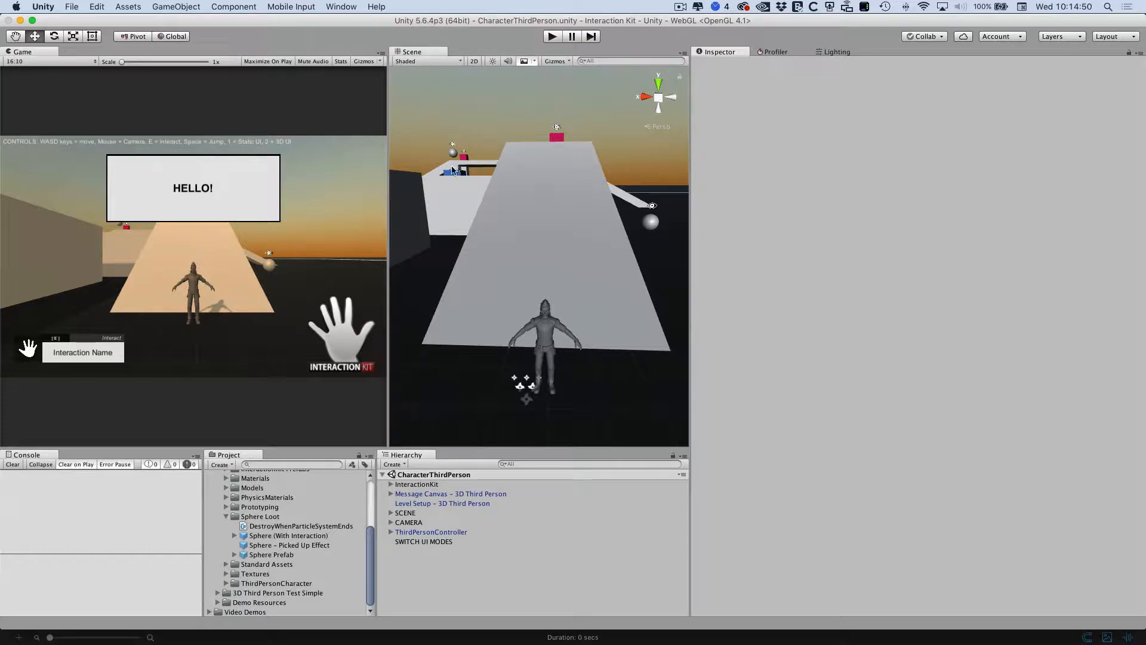
# - Play the scene, walk the character to the Magic Blue Ball beside the ramp and pick it up
pyautogui.click(553, 37)
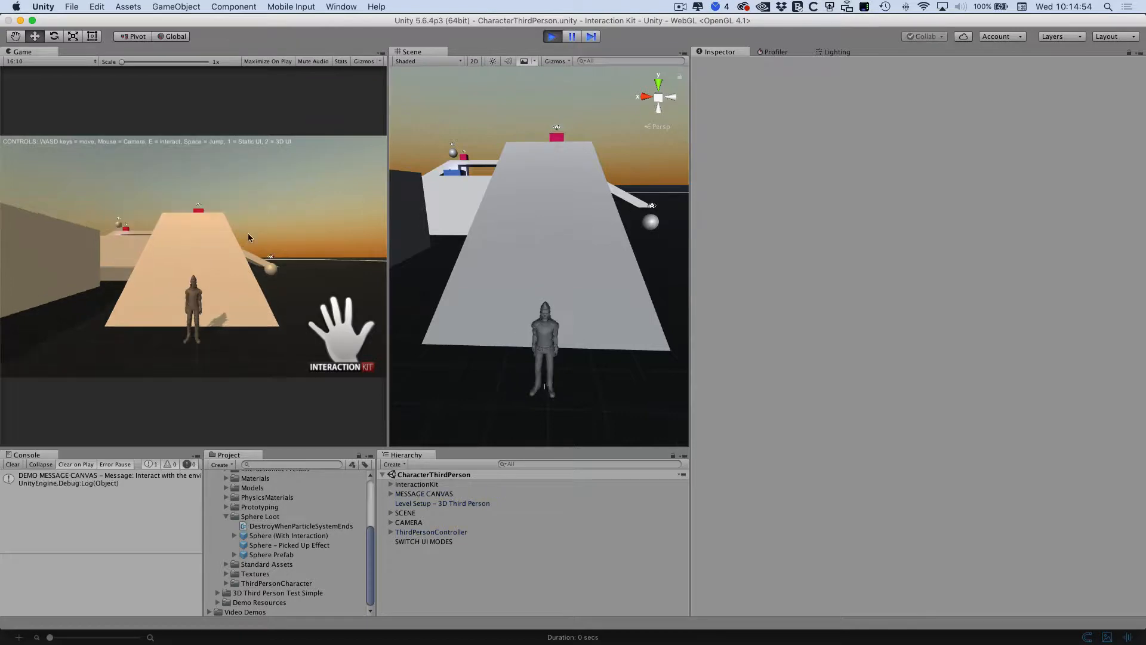
pyautogui.press('d')
pyautogui.press('w')
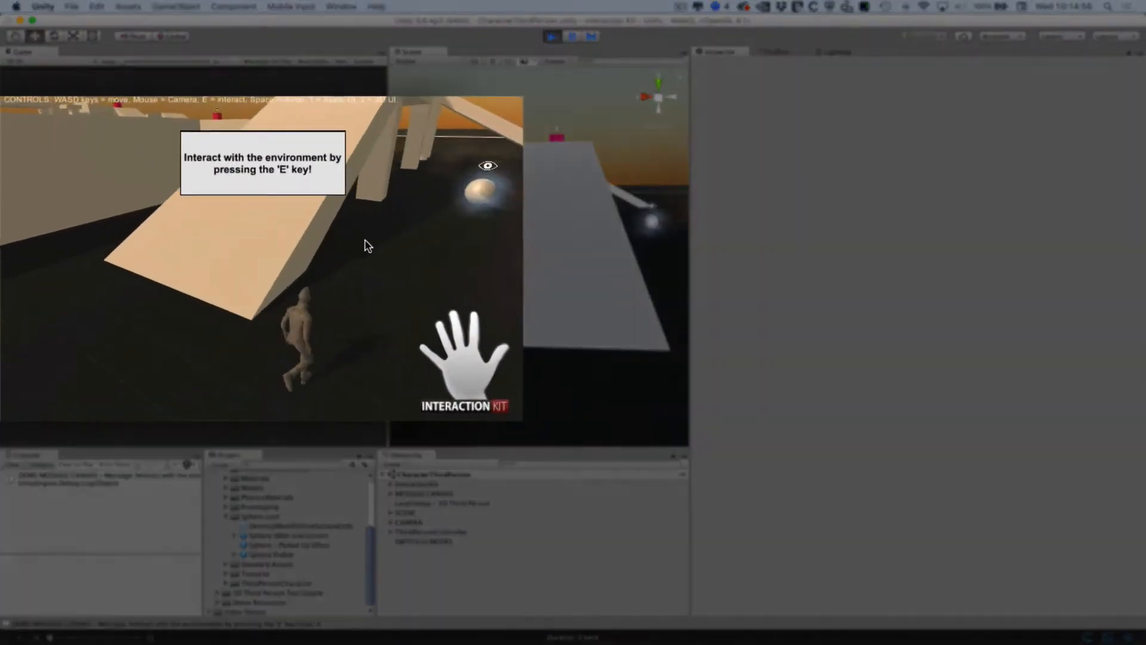
pyautogui.press('w')
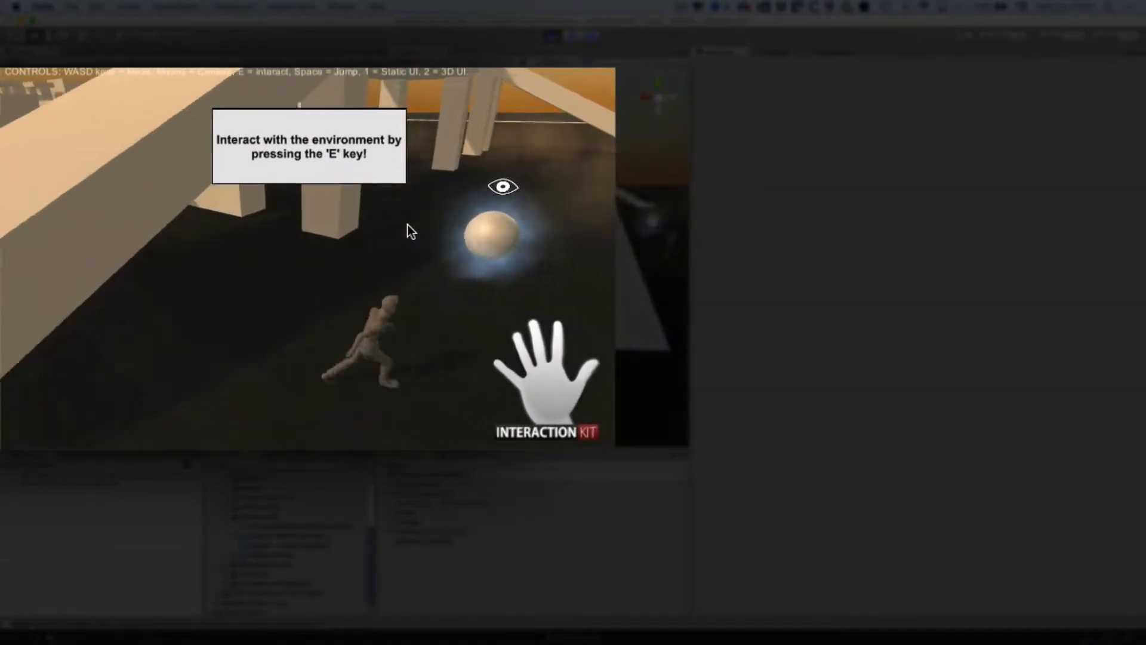
pyautogui.press('w')
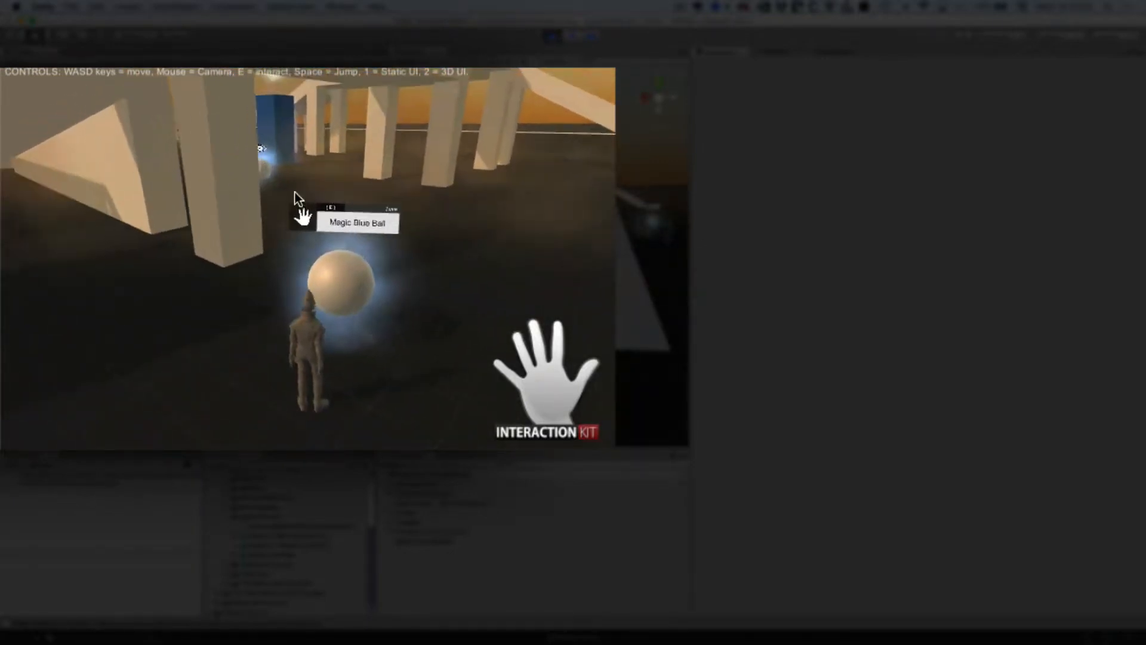
pyautogui.press('e')
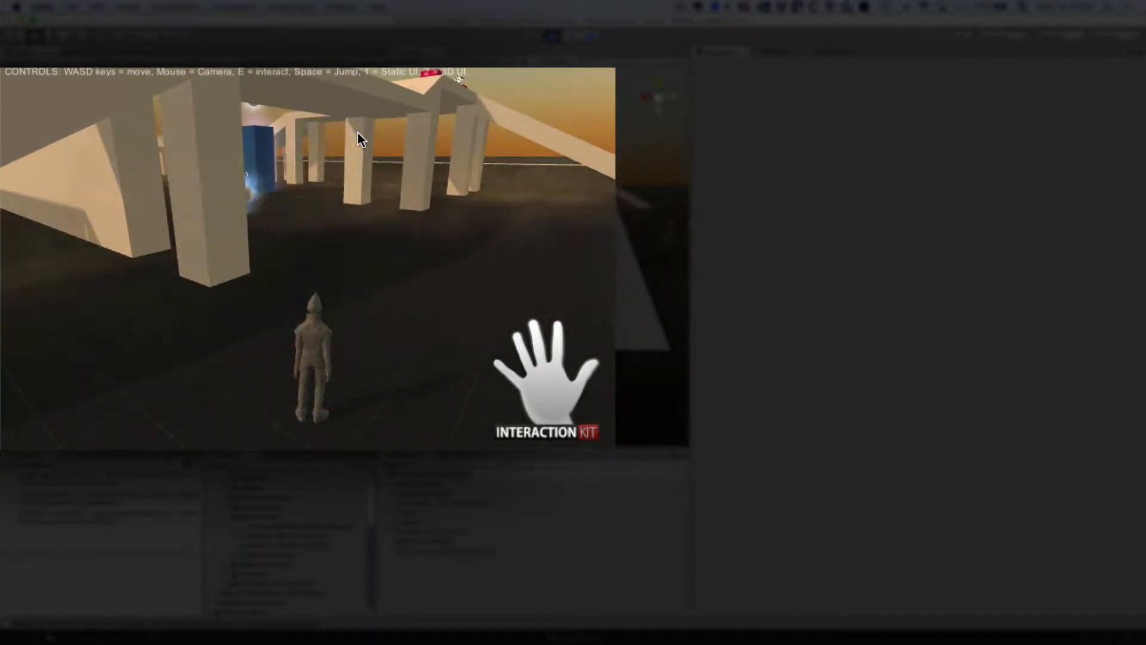
# - Walk the character to the terminal and trigger its interaction to hide the blue pillar
pyautogui.press('w')
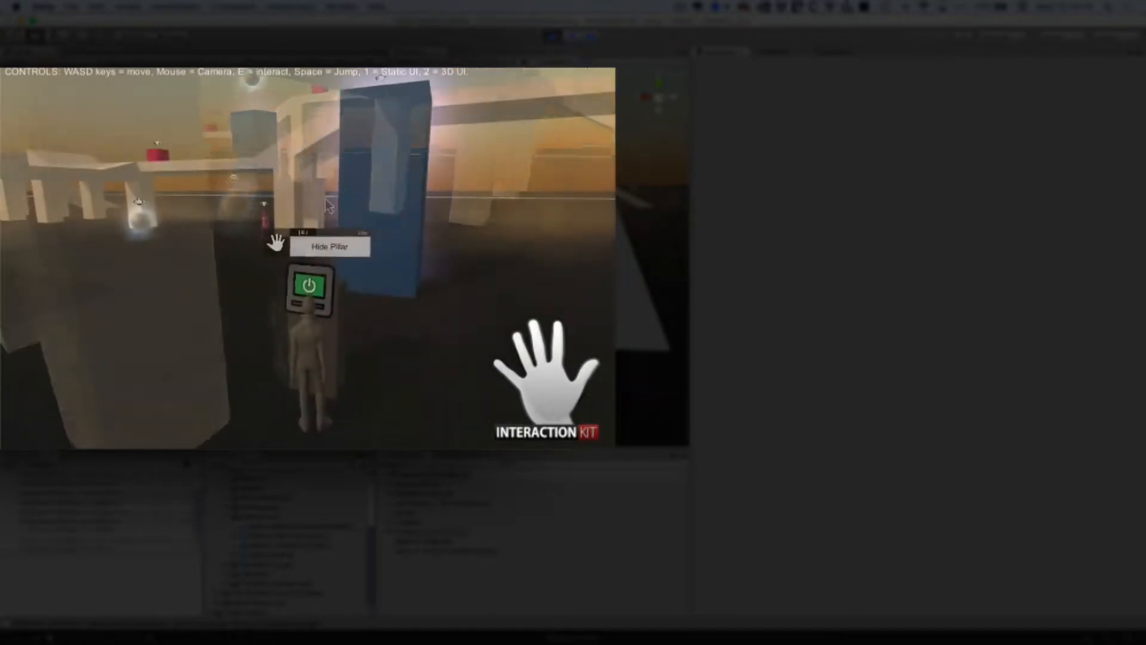
pyautogui.press('s')
pyautogui.press('w')
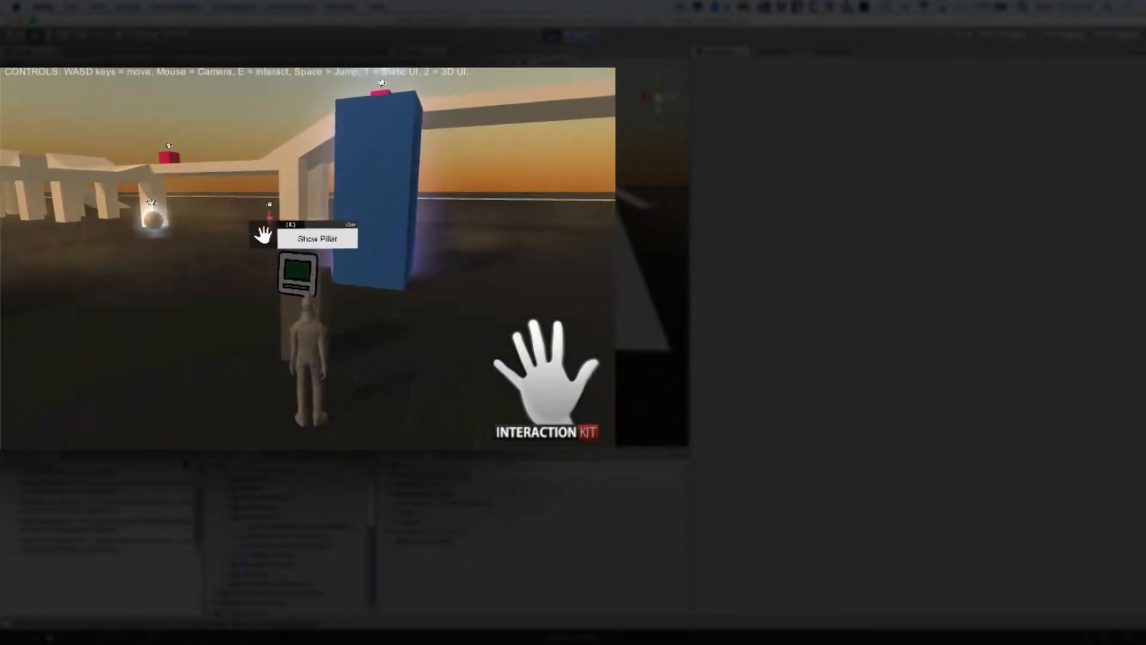
pyautogui.press('e')
# - Run past the terminal to the nearby glowing balls and pick up three of them
pyautogui.press('d')
pyautogui.press('w')
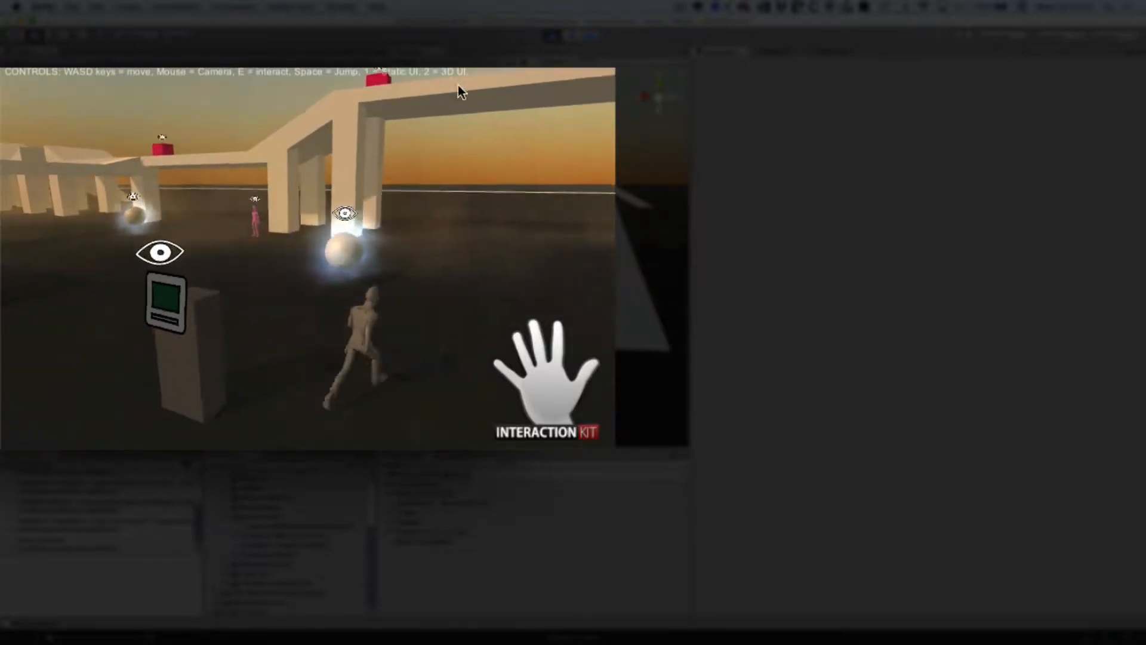
pyautogui.press('e')
pyautogui.press('w')
pyautogui.press('a')
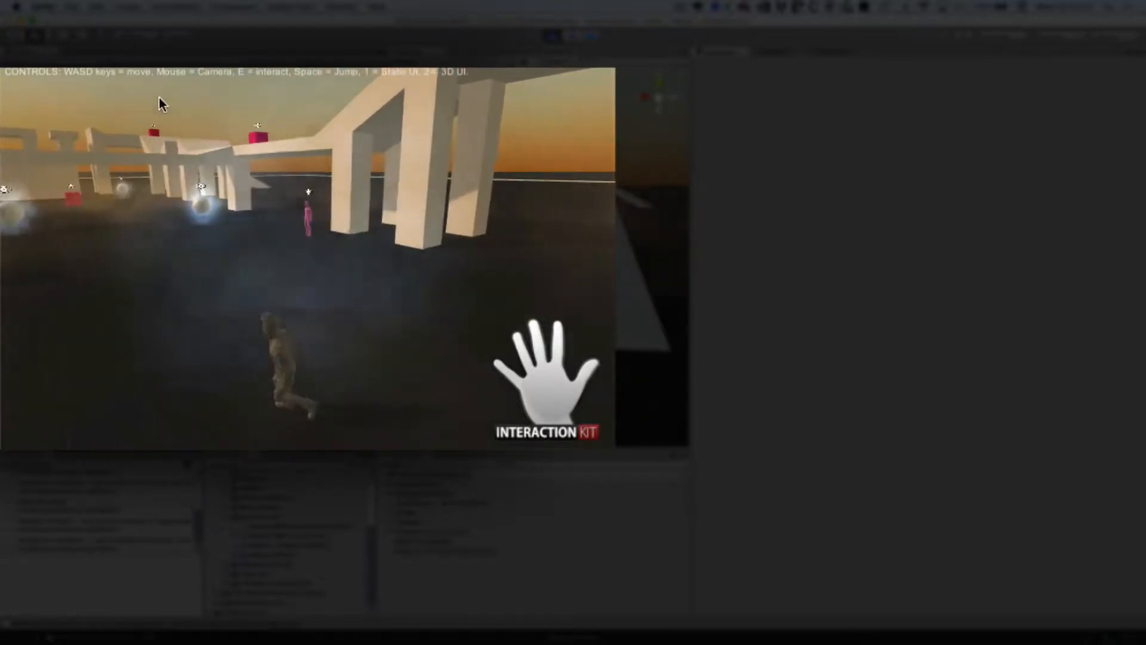
pyautogui.press('w')
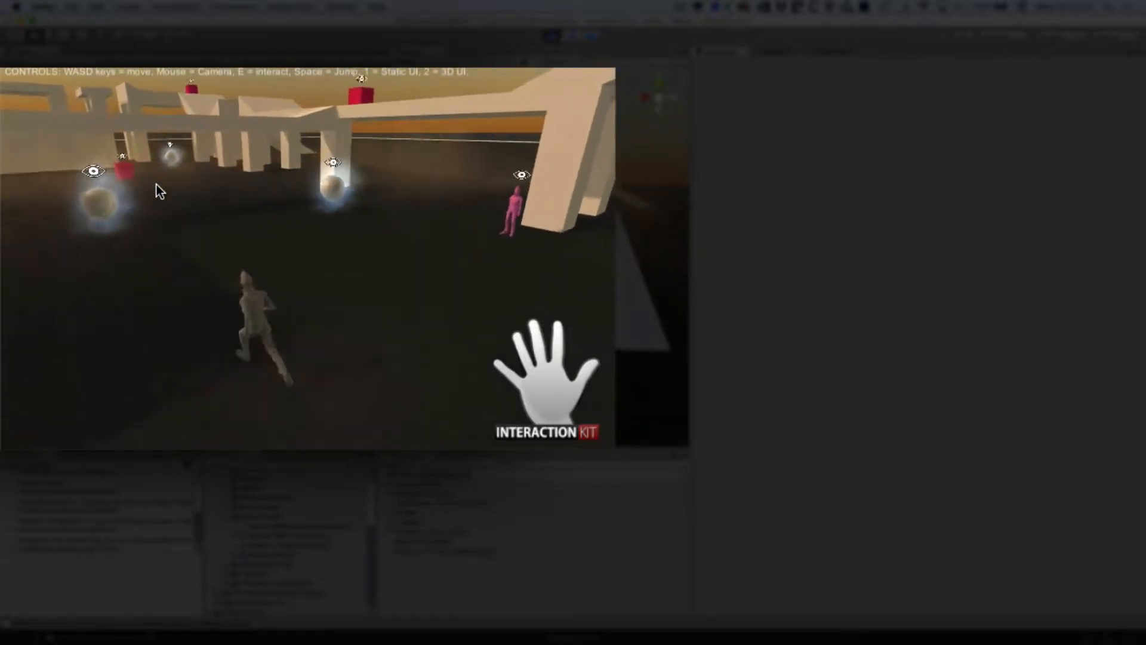
pyautogui.press('e')
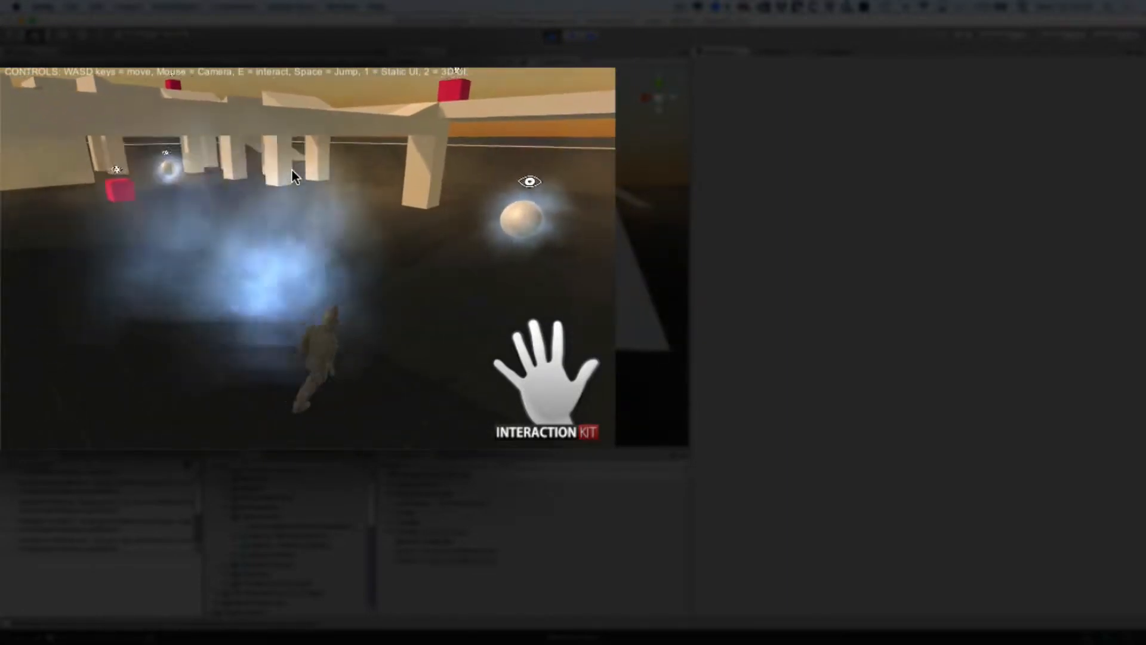
pyautogui.press('w')
pyautogui.press('e')
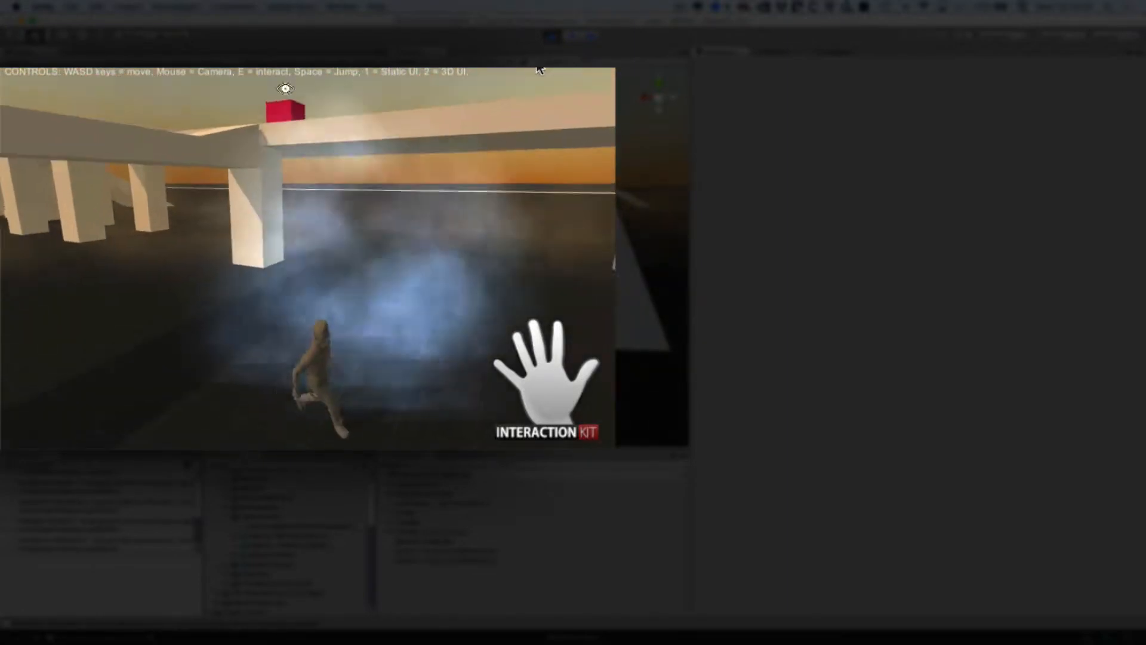
# - Walk the character back to the pillar terminal and end the play test
pyautogui.press('w')
pyautogui.press('w')
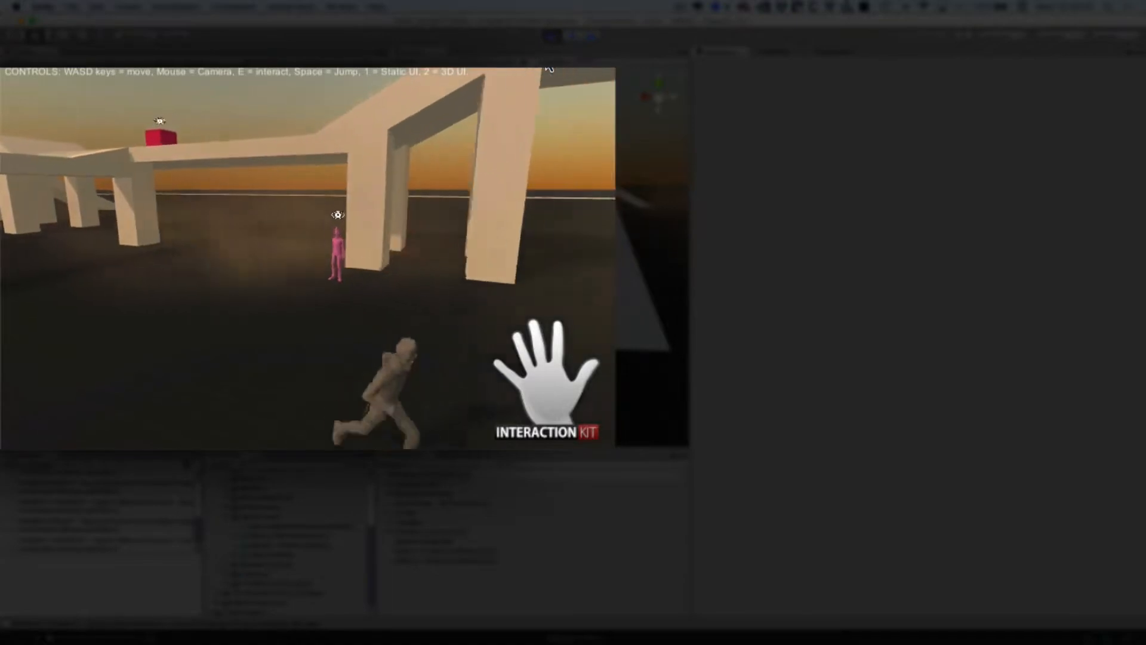
pyautogui.press('w')
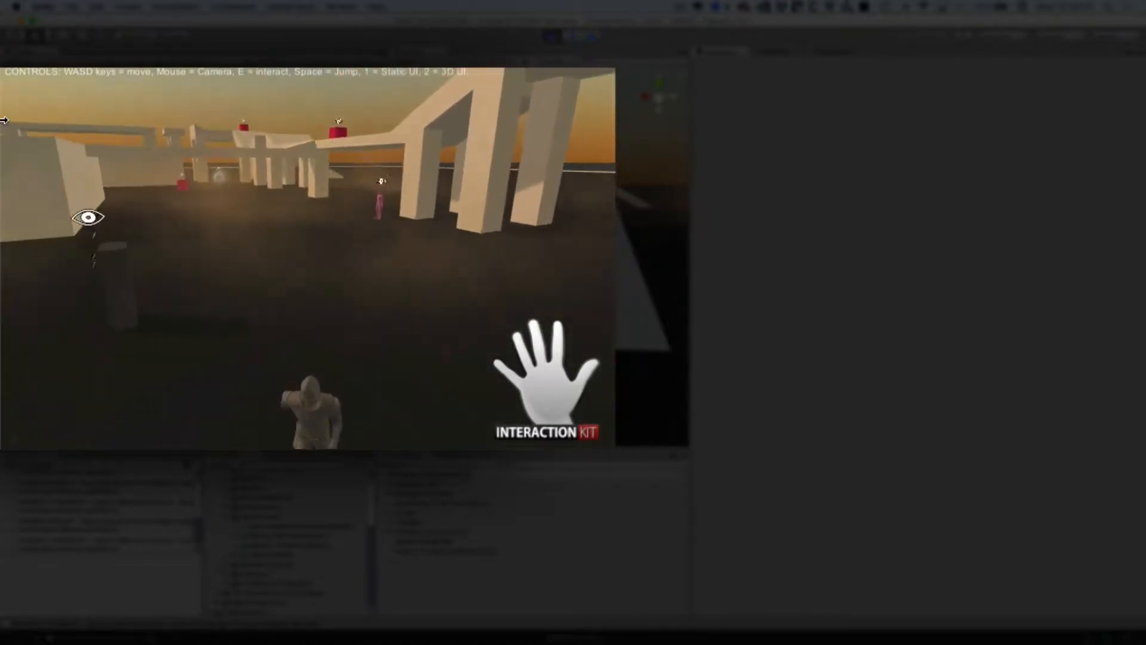
pyautogui.press('a')
pyautogui.press('w')
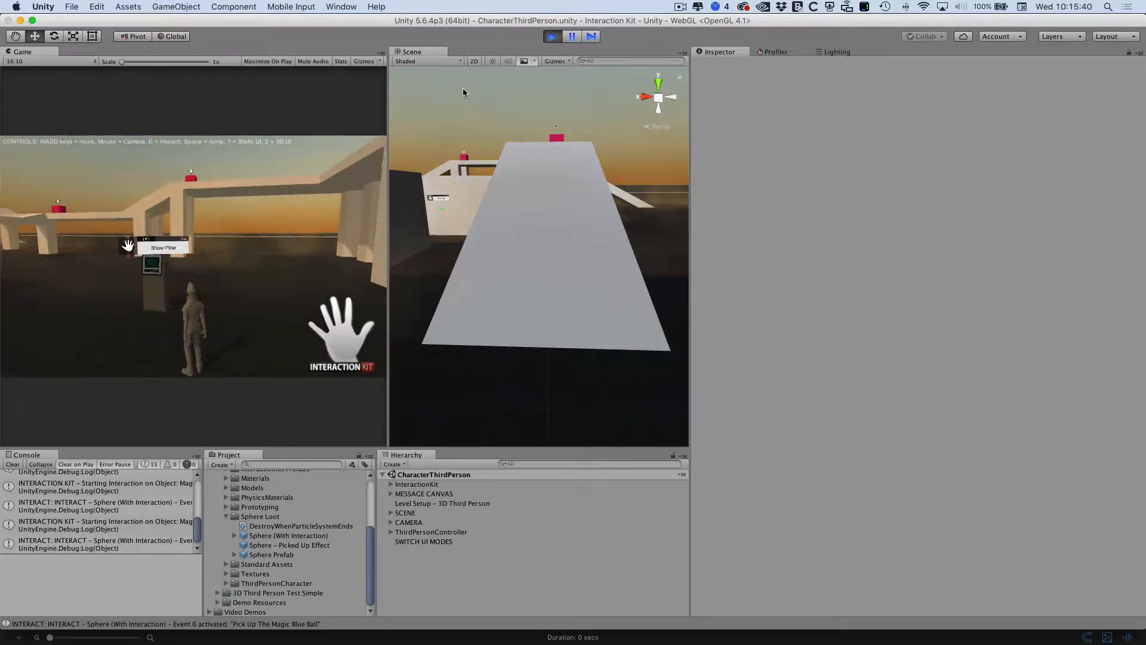
pyautogui.click(553, 36)
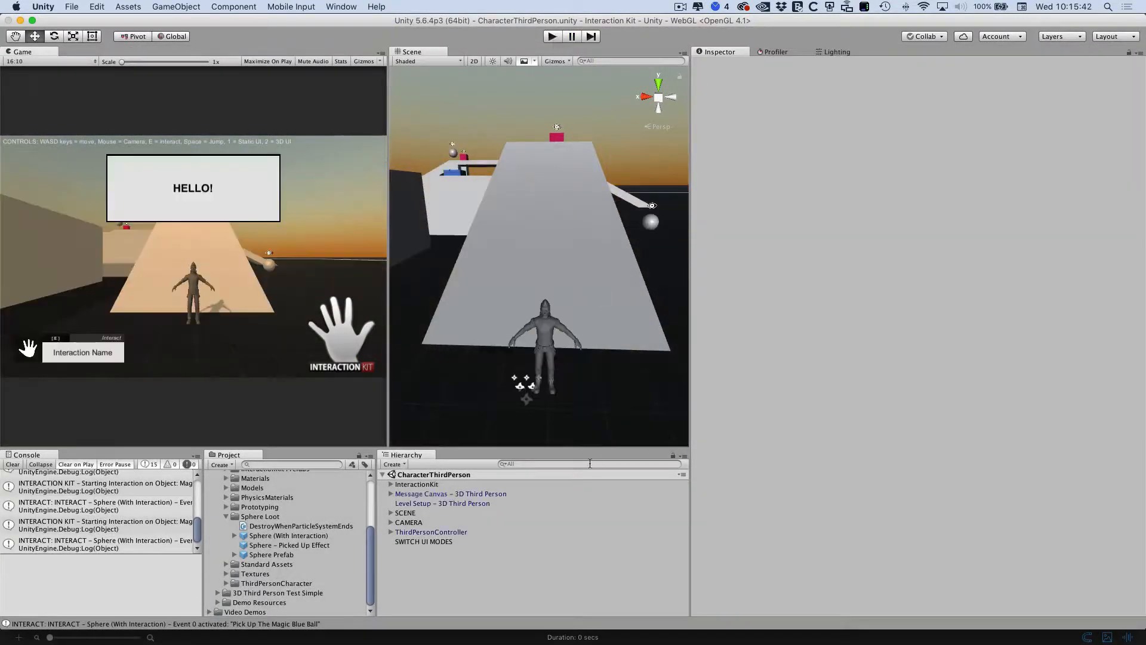
# - Add the Sphere Prefab from the Sphere Loot folder to the CharacterThirdPerson scene, beside the ramp
pyautogui.scroll(10, 492, 230)
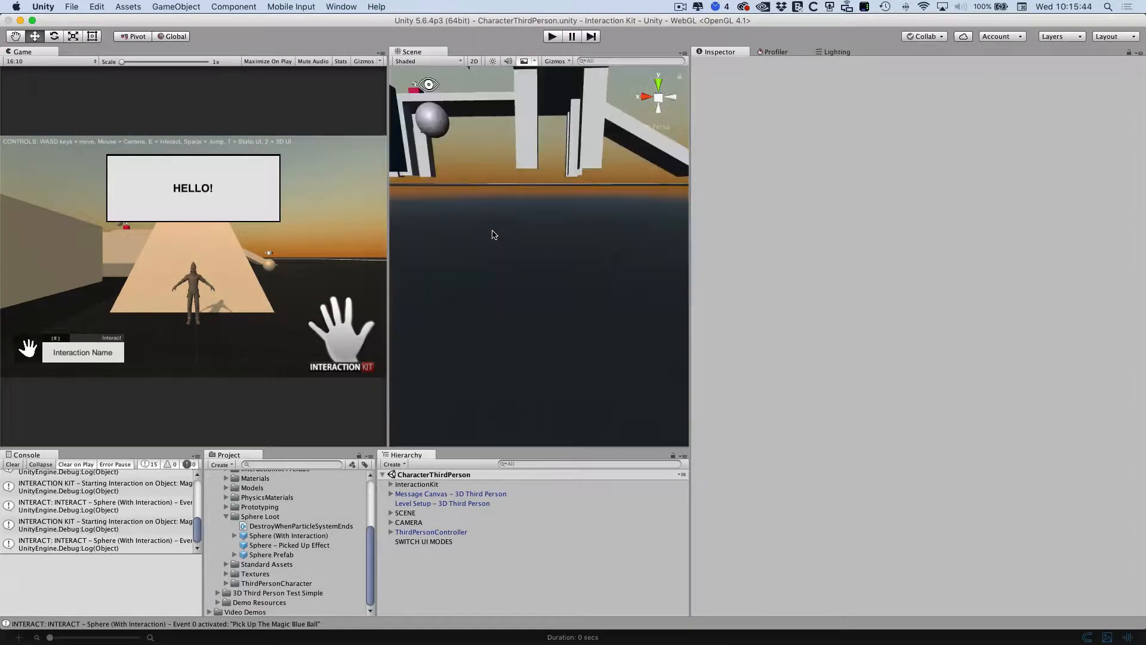
pyautogui.scroll(-12, 492, 230)
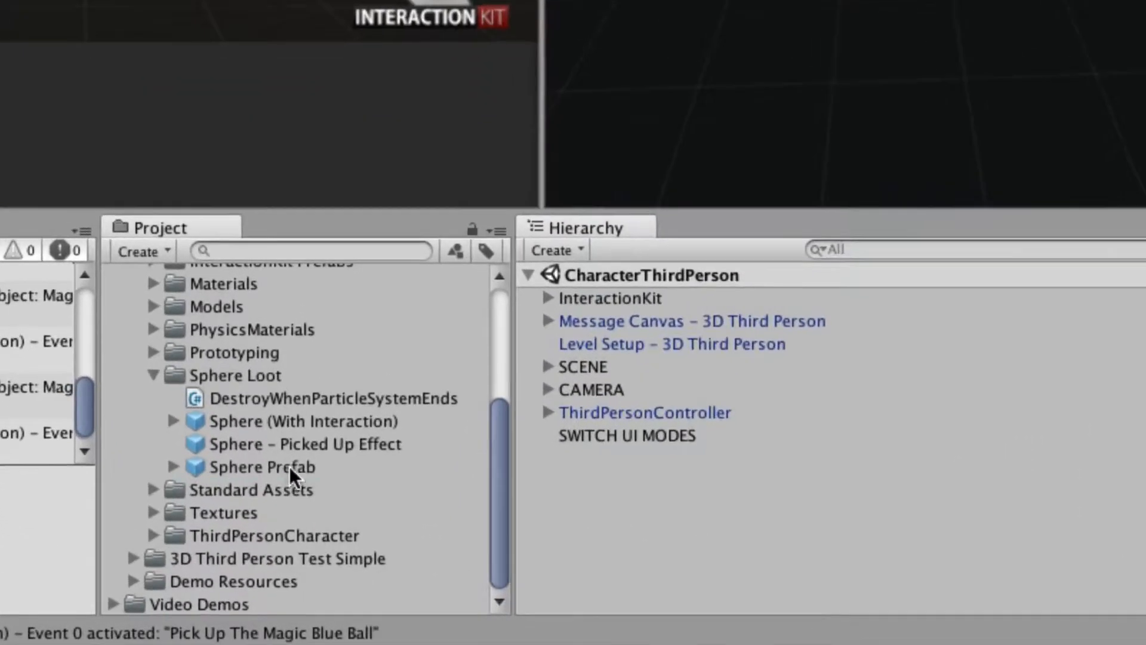
pyautogui.click(387, 491)
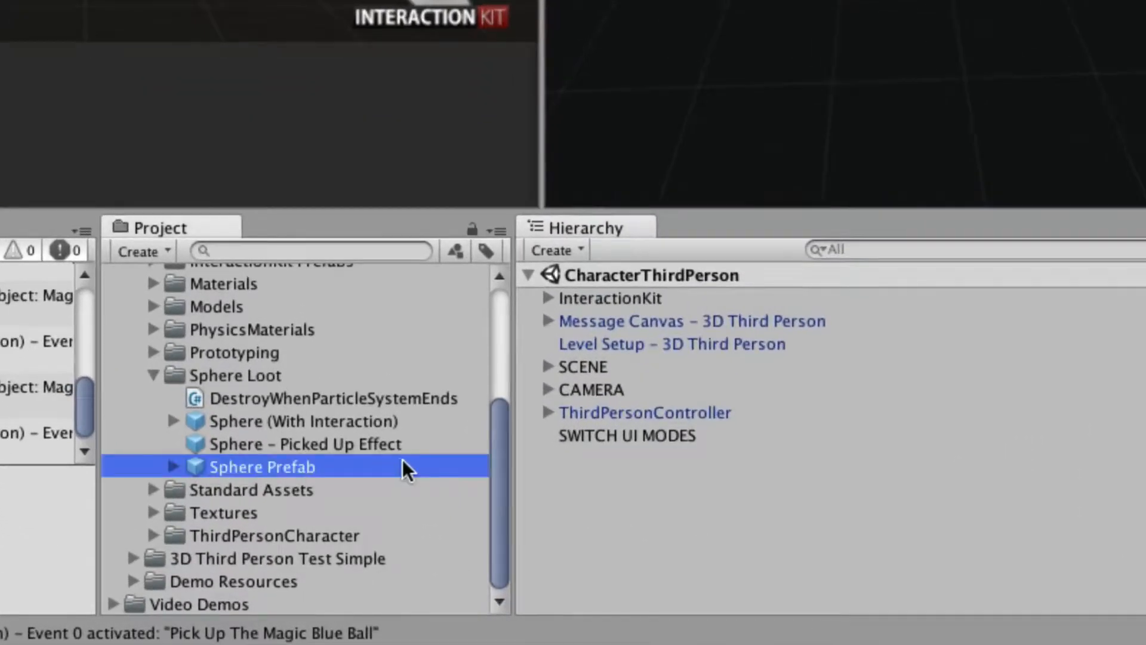
pyautogui.moveTo(253, 472); pyautogui.dragTo(620, 493)
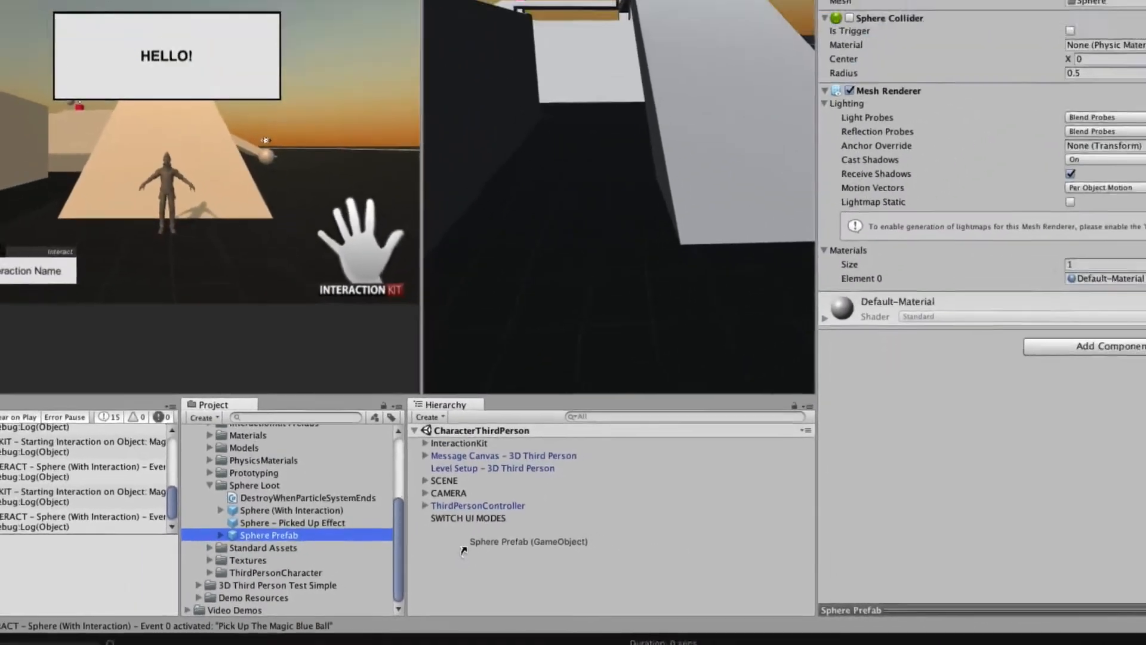
pyautogui.moveTo(464, 551); pyautogui.dragTo(503, 530)
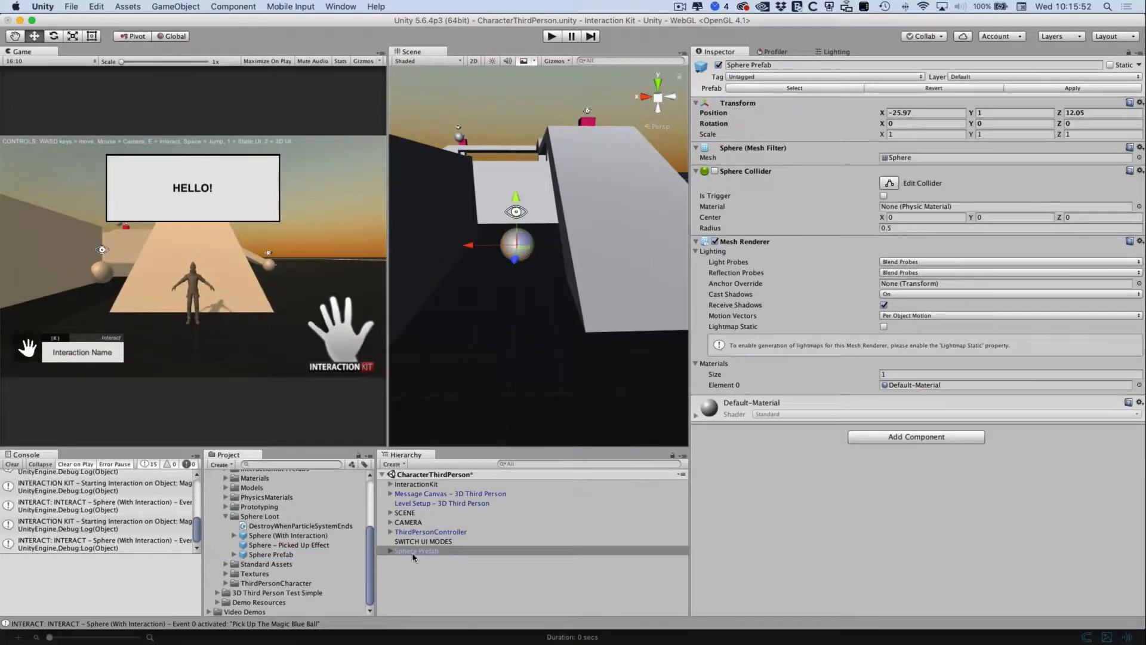
# - Expand the new Sphere Prefab and examine its Blue Fade Particles child and the parent sphere up close
pyautogui.click(390, 550)
pyautogui.doubleClick(430, 561)
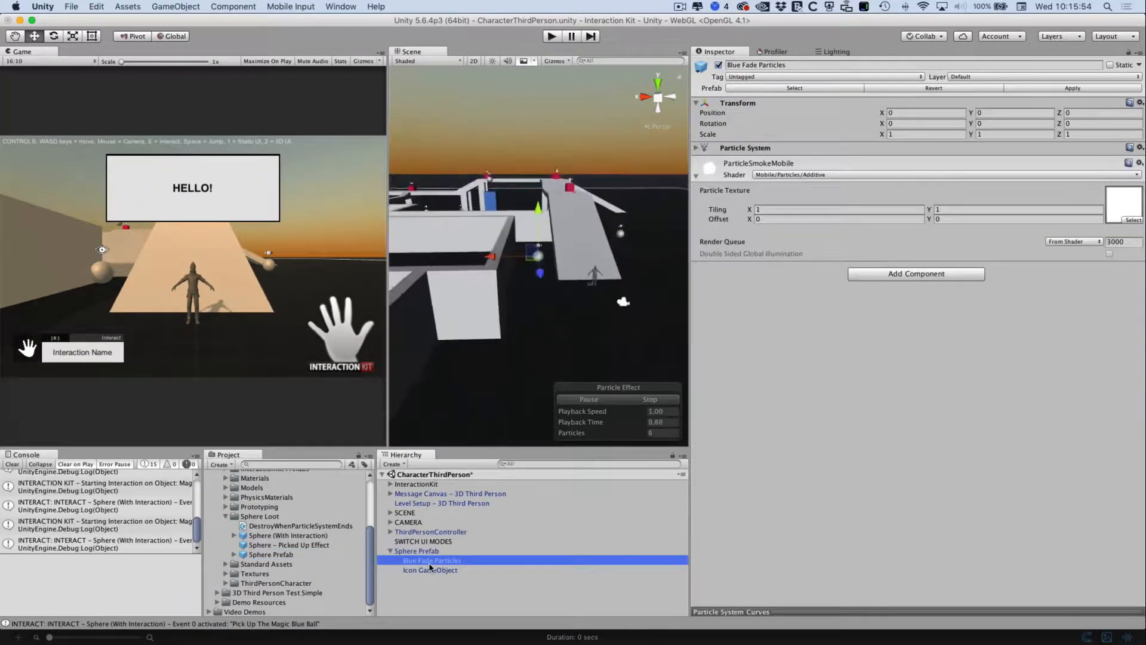
pyautogui.scroll(10, 576, 320)
pyautogui.keyDown('alt'); pyautogui.moveTo(575, 320); pyautogui.dragTo(598, 266); pyautogui.keyUp('alt')
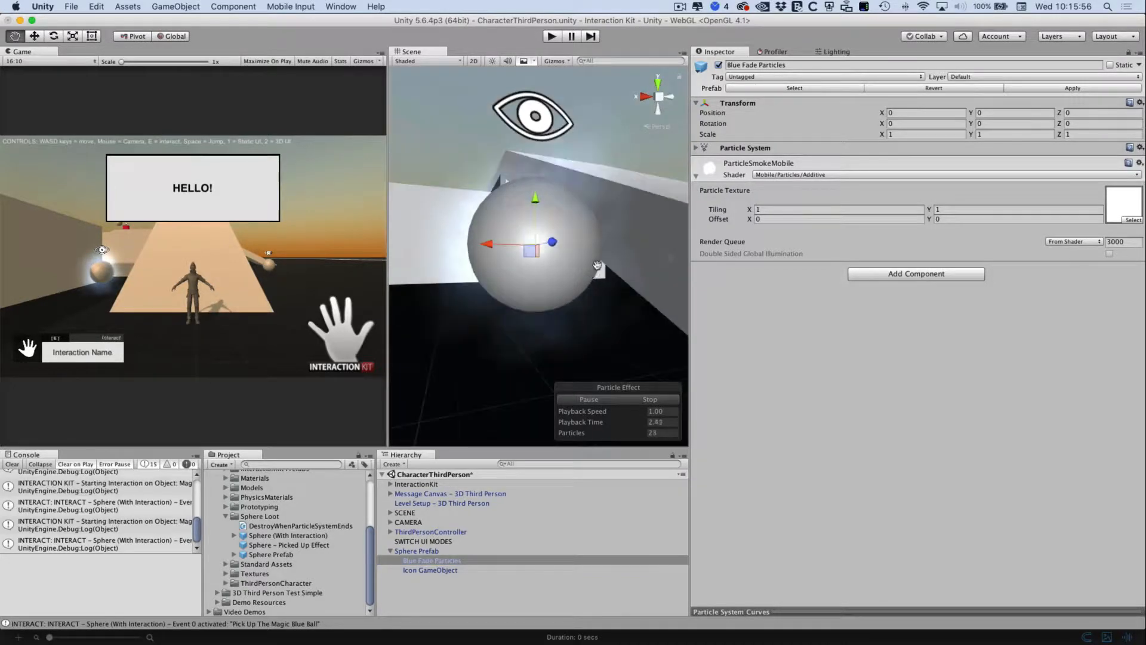
pyautogui.click(453, 551)
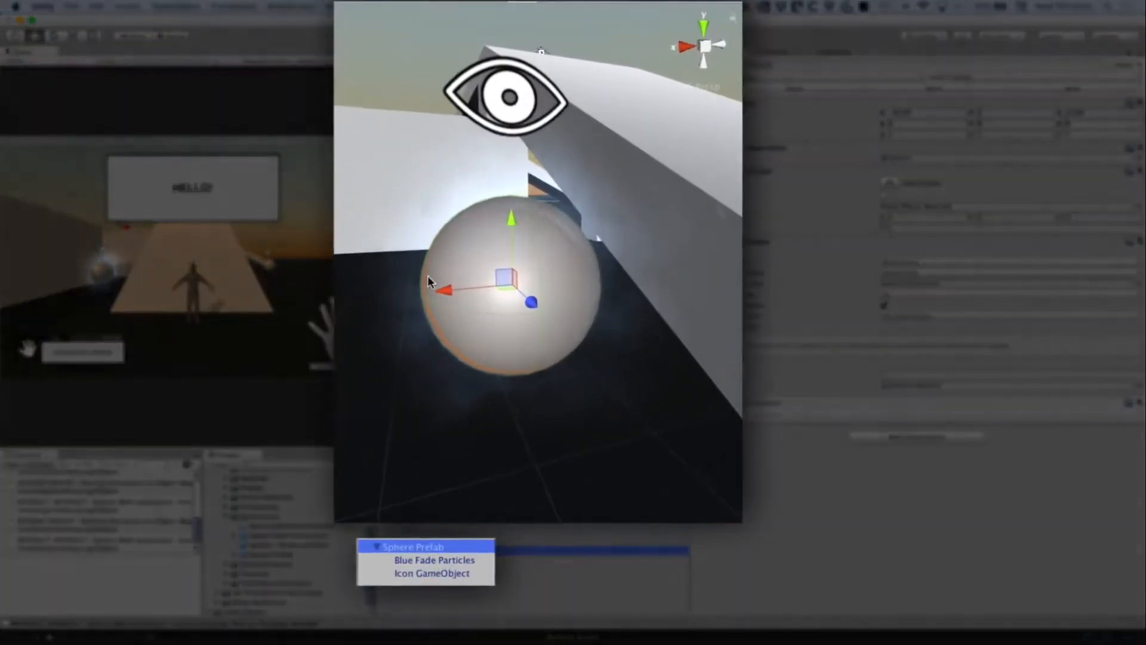
pyautogui.scroll(-2, 500, 263)
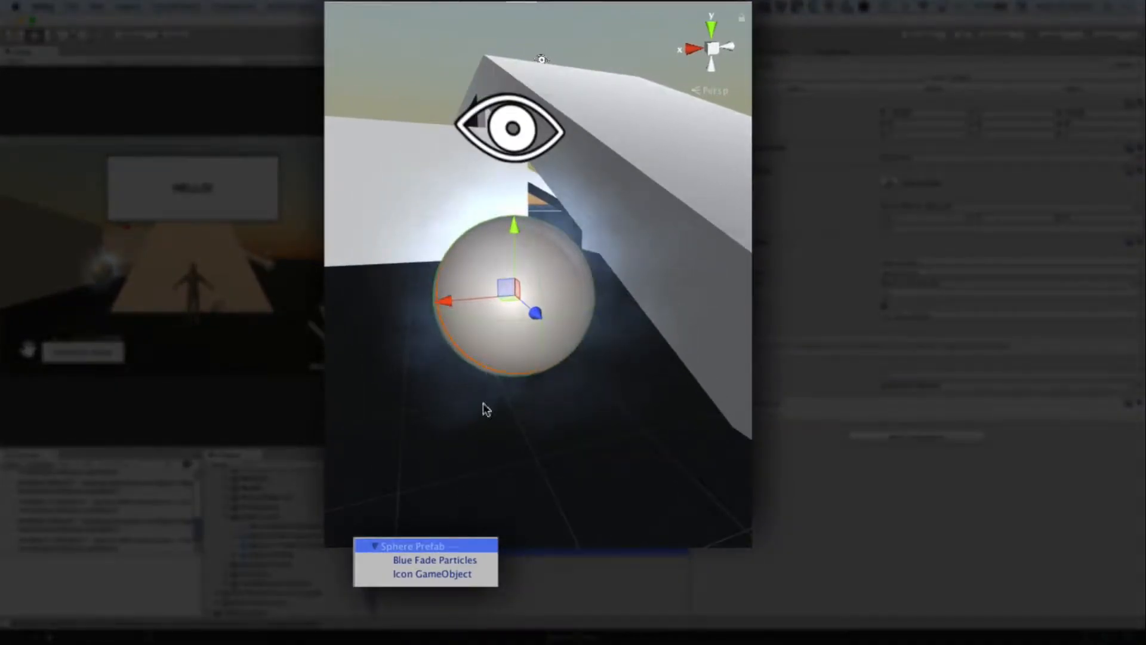
# - Restart the particle effect preview of the Blue Fade Particles child to examine the glow around the sphere
pyautogui.click(464, 560)
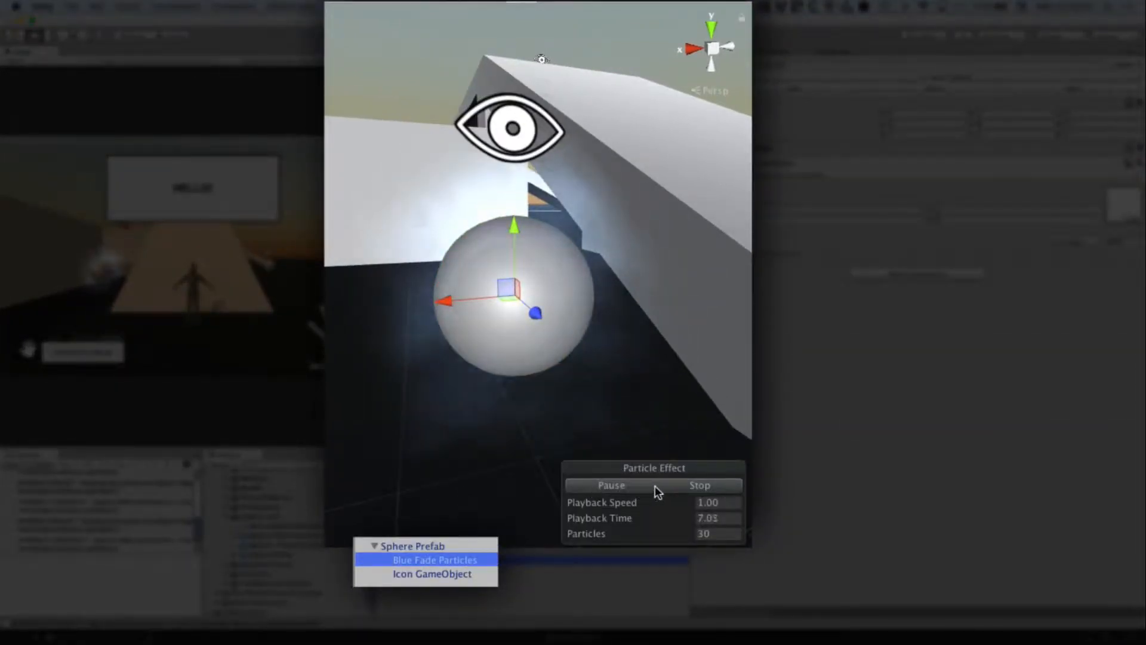
pyautogui.click(676, 485)
pyautogui.click(626, 486)
pyautogui.scroll(-2, 473, 402)
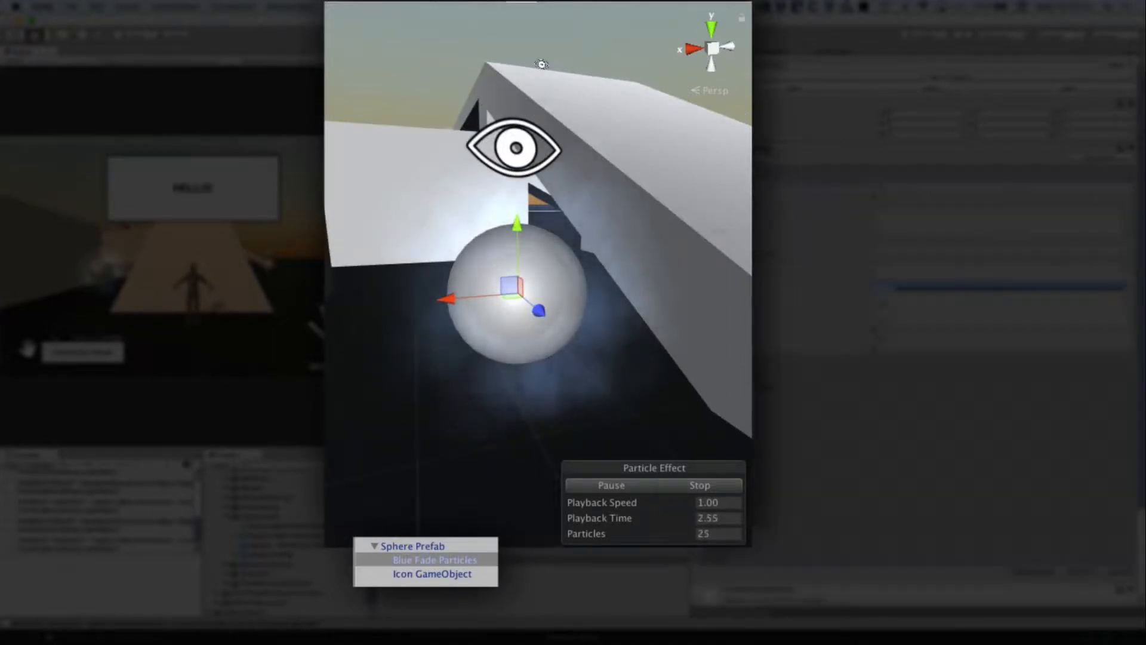
pyautogui.scroll(-2, 628, 306)
# - Select the Icon GameObject child and examine the eye icon above the sphere from several angles and distances
pyautogui.click(455, 574)
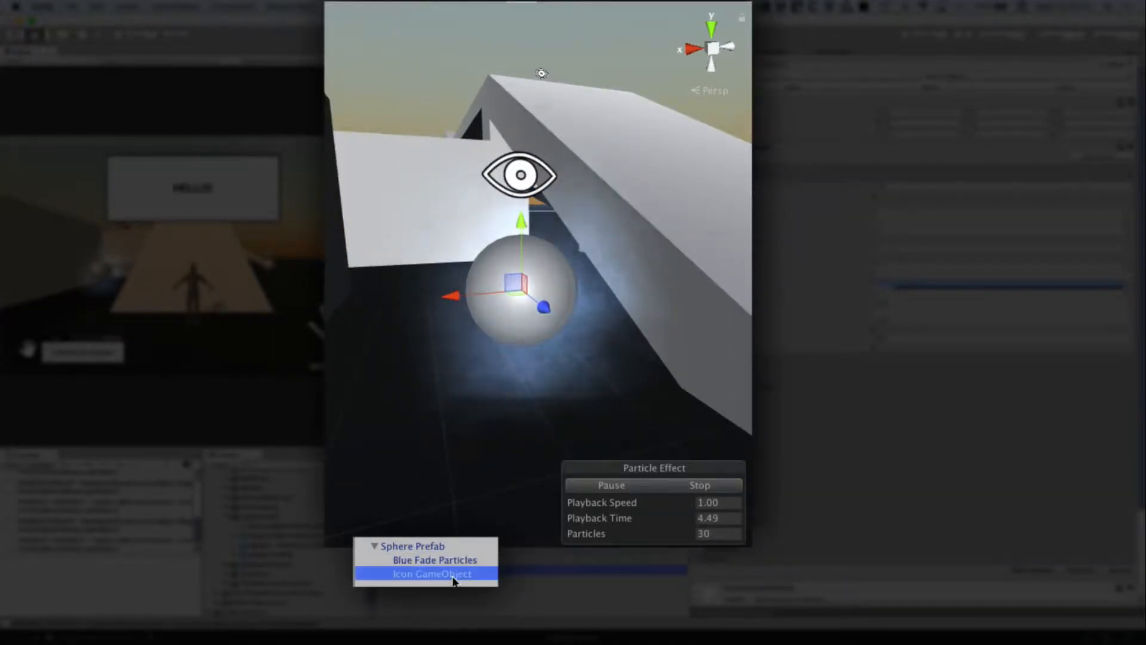
pyautogui.keyDown('alt'); pyautogui.moveTo(596, 262); pyautogui.dragTo(604, 287); pyautogui.keyUp('alt')
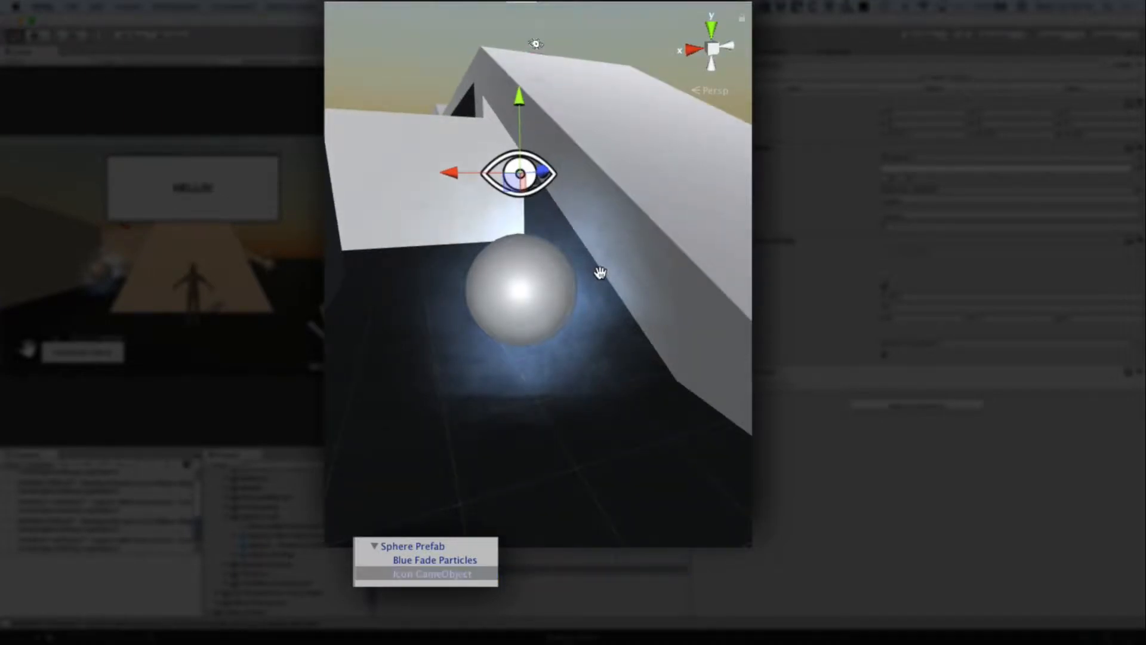
pyautogui.moveTo(601, 274); pyautogui.dragTo(627, 316, button='middle')
pyautogui.scroll(3, 627, 314)
pyautogui.scroll(3, 627, 314)
pyautogui.keyDown('alt'); pyautogui.moveTo(627, 314); pyautogui.dragTo(570, 309); pyautogui.keyUp('alt')
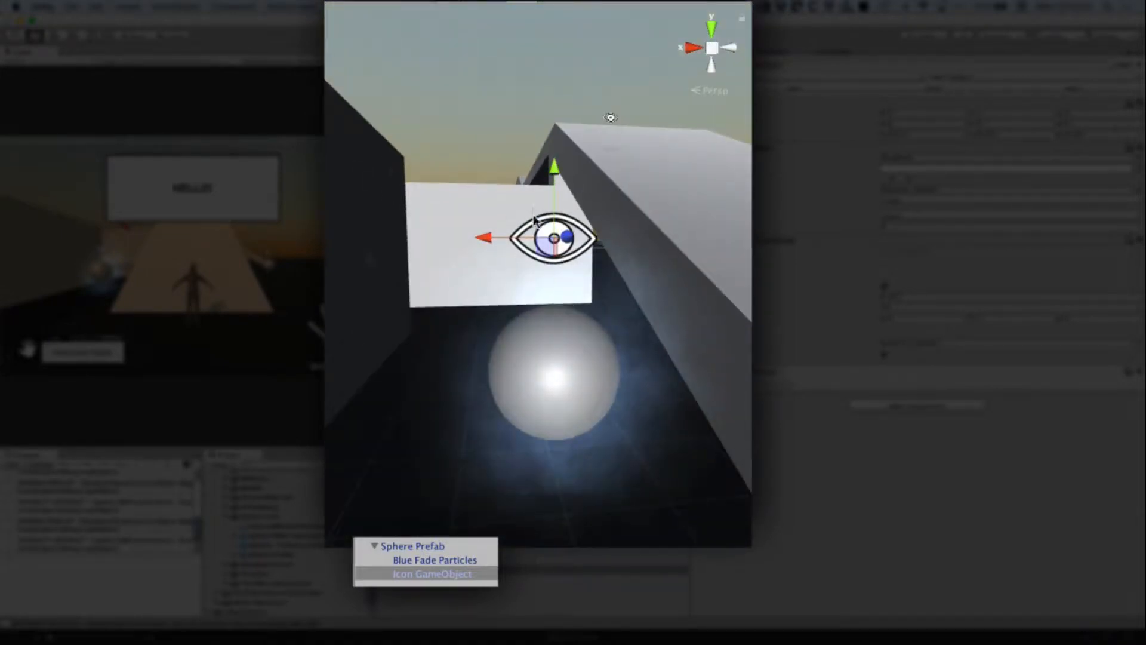
pyautogui.scroll(-2, 584, 256)
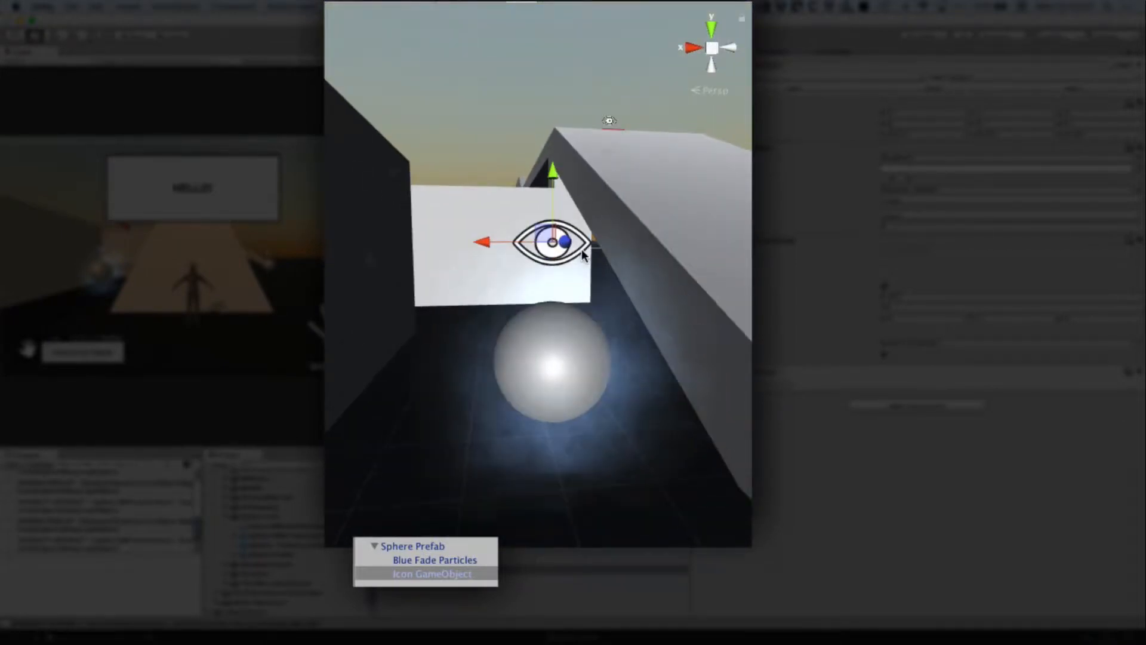
pyautogui.scroll(3, 618, 398)
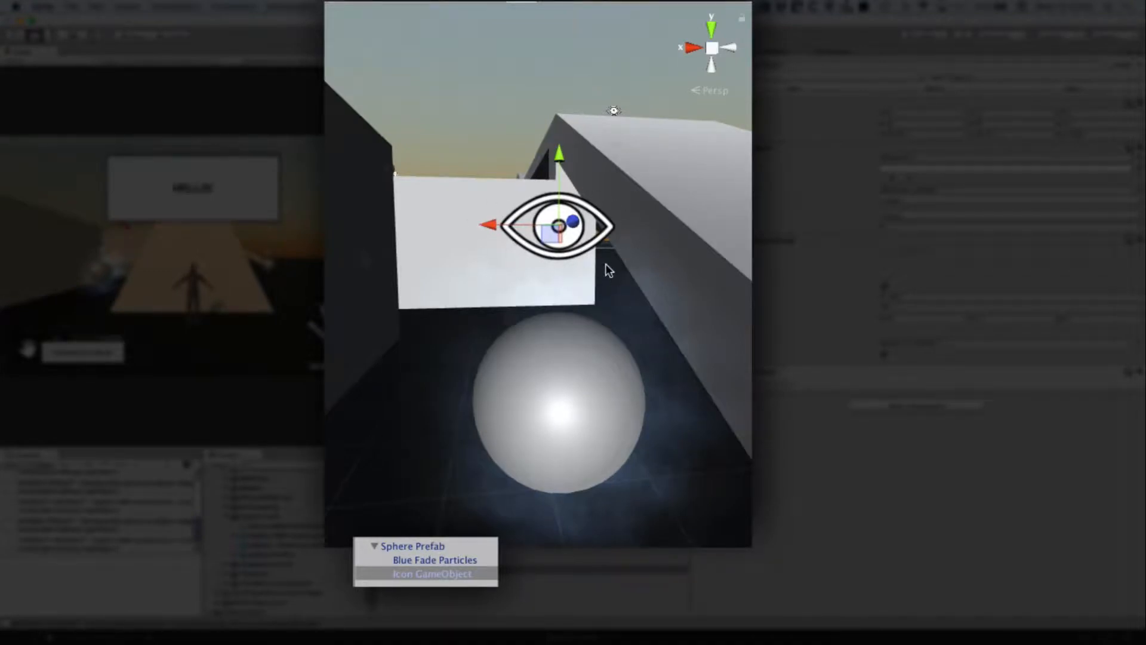
pyautogui.scroll(-2, 631, 177)
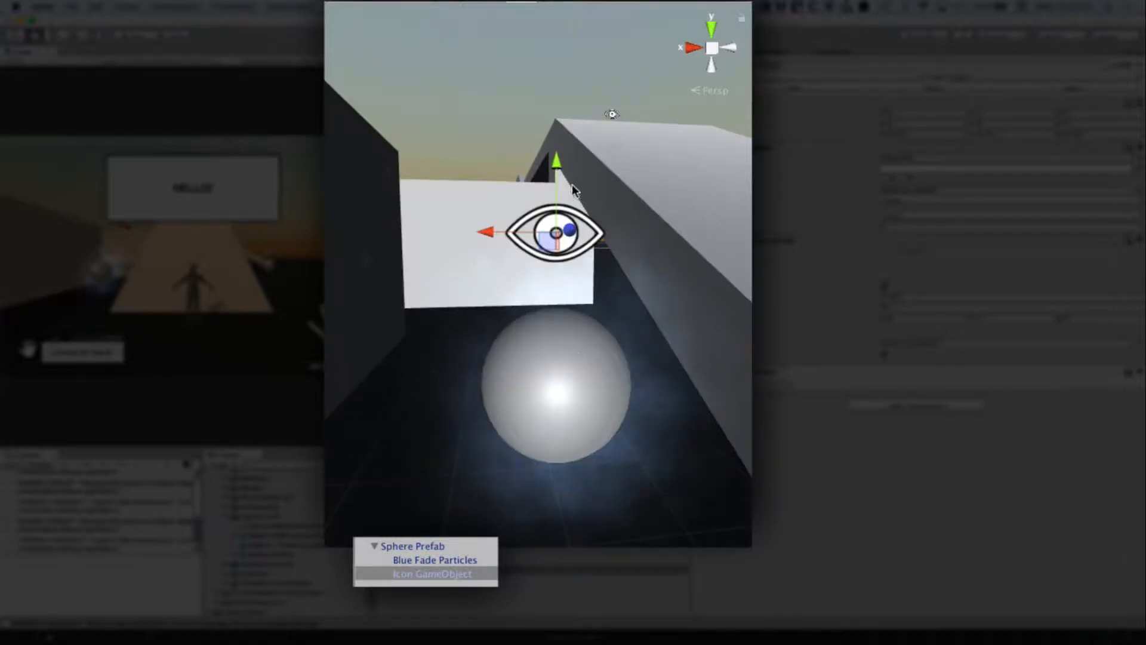
pyautogui.scroll(-2, 572, 187)
pyautogui.scroll(-2, 552, 251)
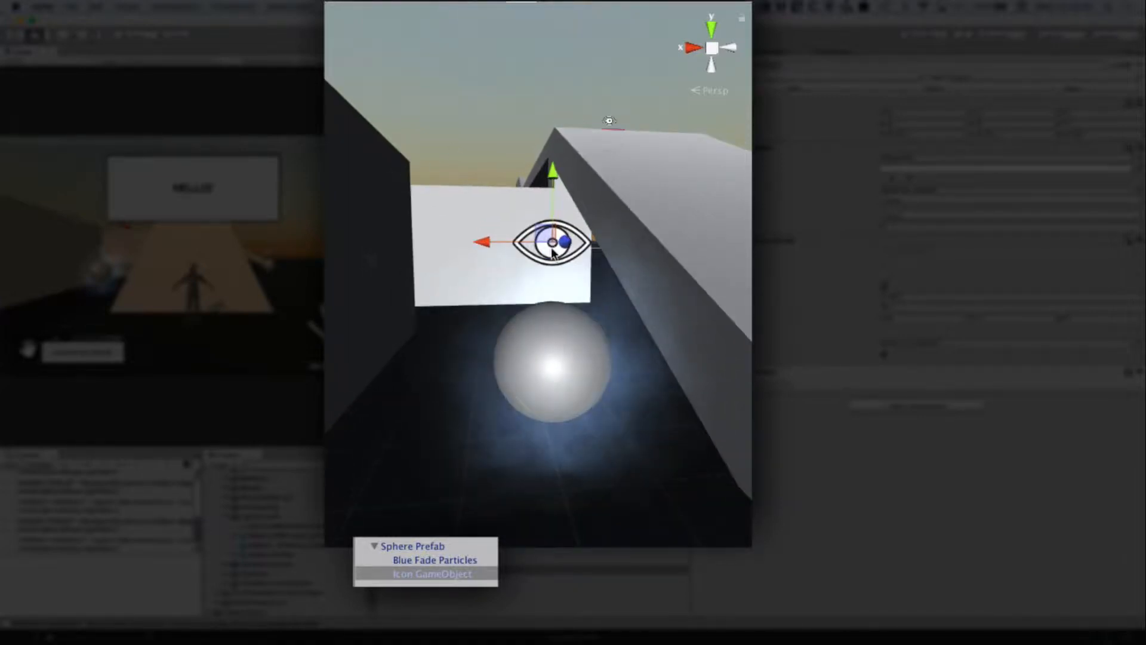
pyautogui.scroll(2, 607, 461)
pyautogui.scroll(-2, 614, 381)
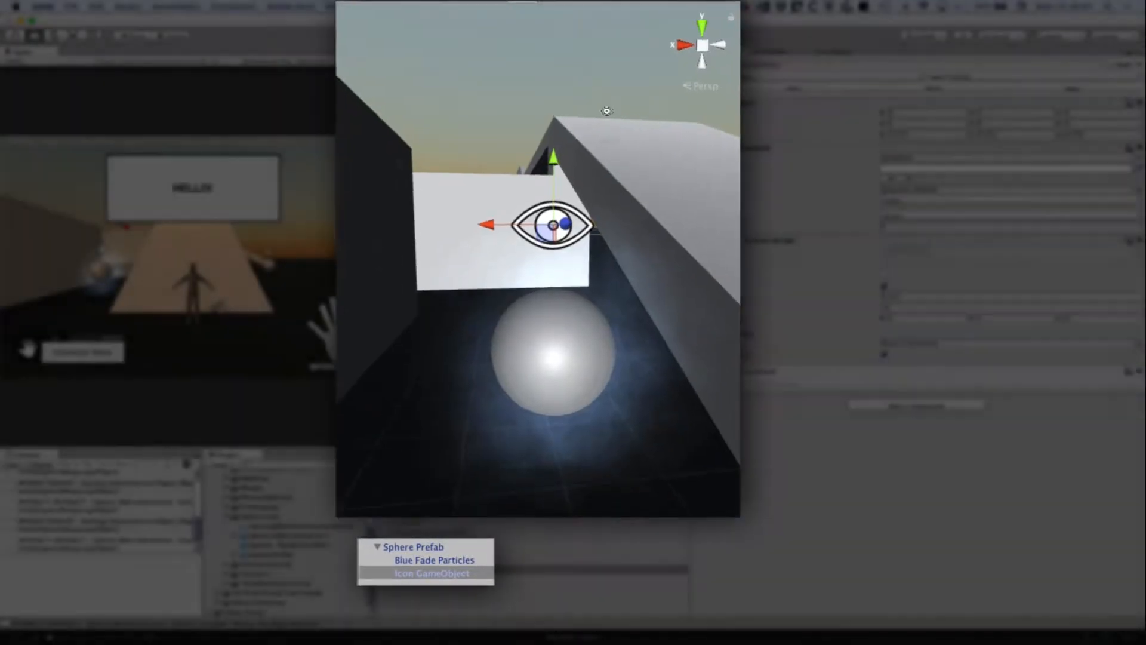
# - Play-test the scene with Sphere Prefab selected, run the character up to the sphere and back, and stop playing
pyautogui.click(436, 546)
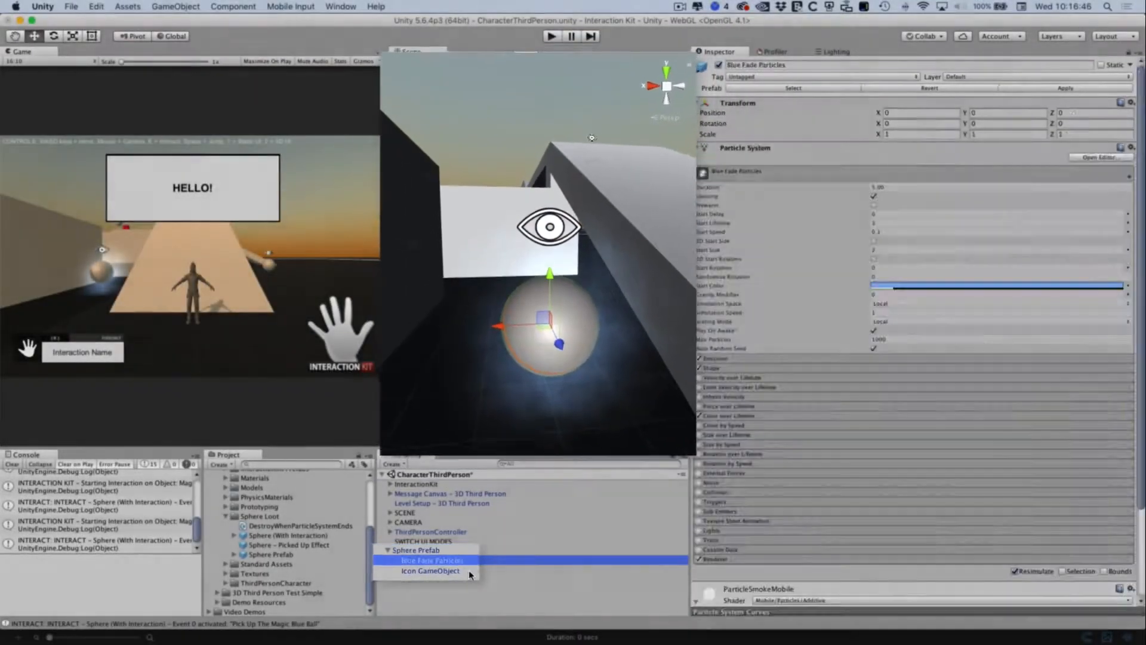
pyautogui.press('super+p')
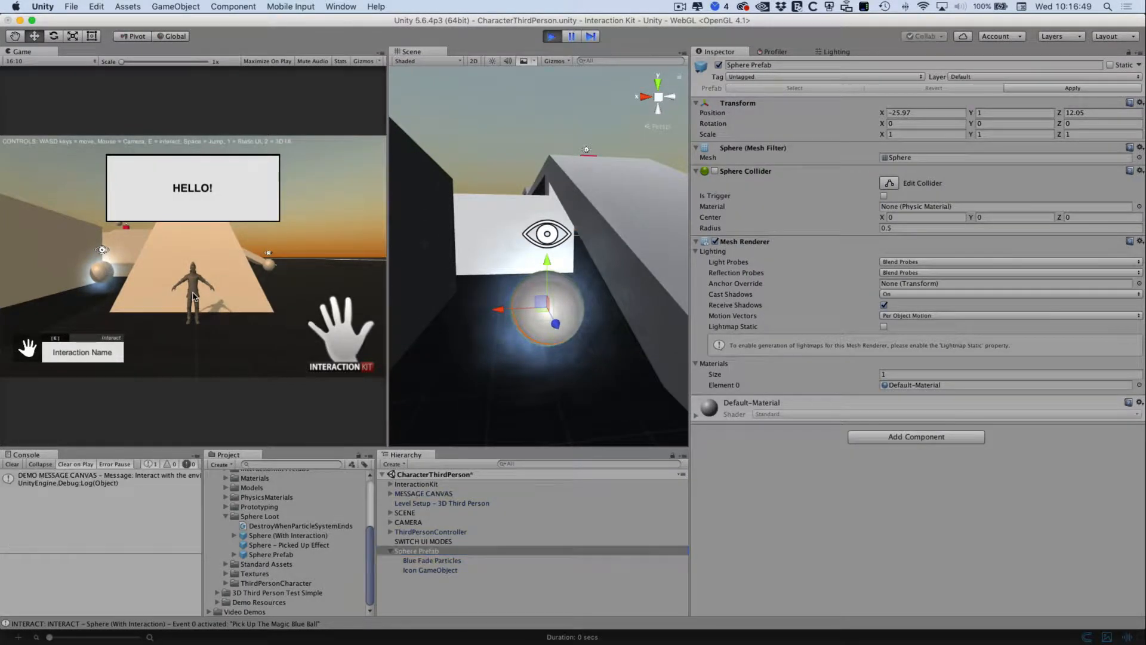
pyautogui.press('w')
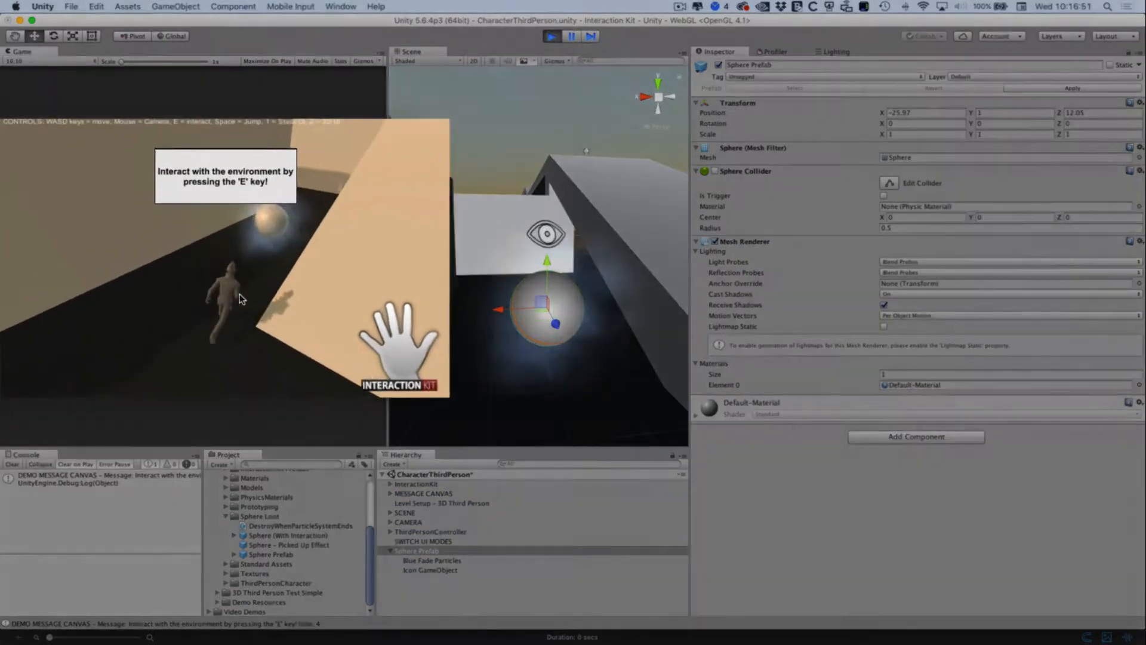
pyautogui.press('s')
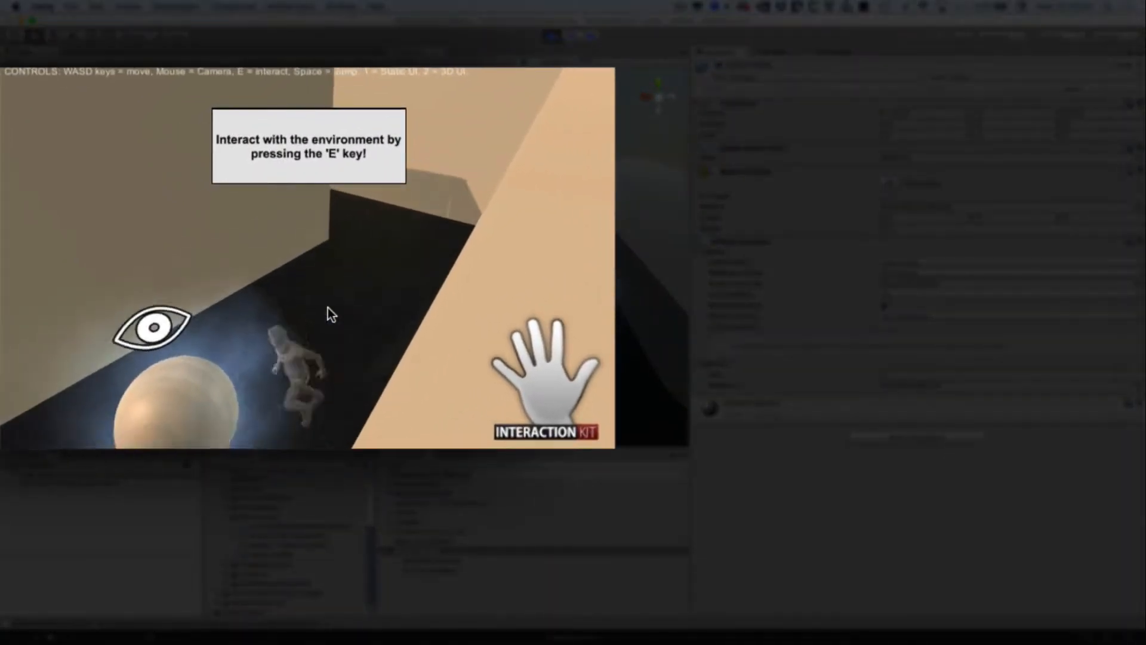
pyautogui.press('w')
pyautogui.press('s')
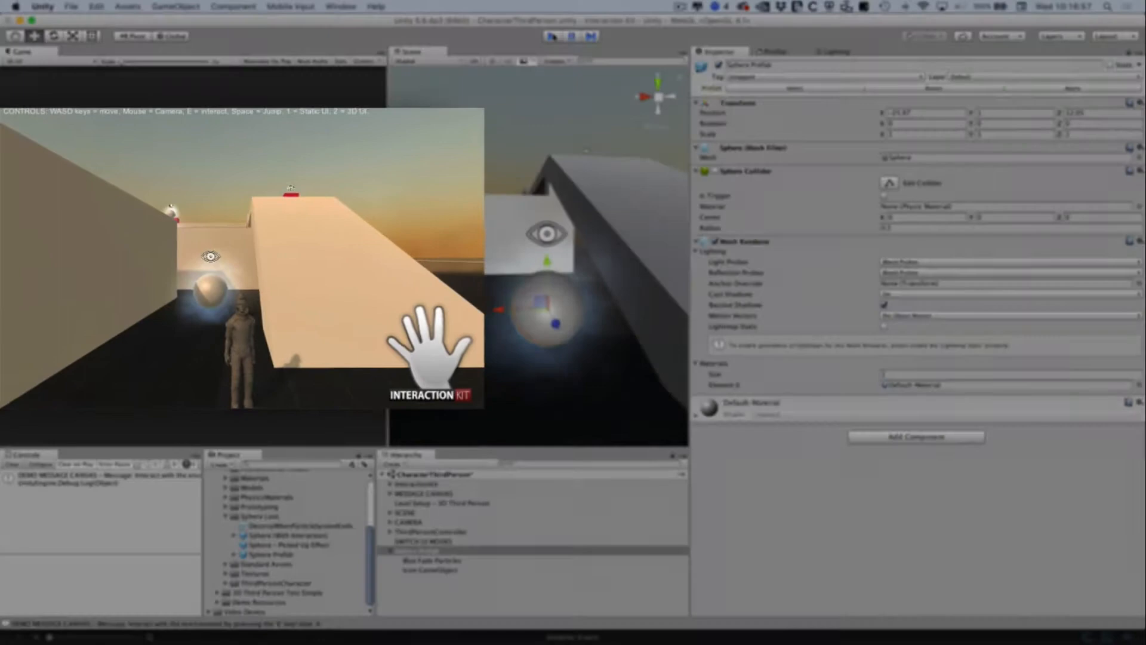
pyautogui.click(553, 36)
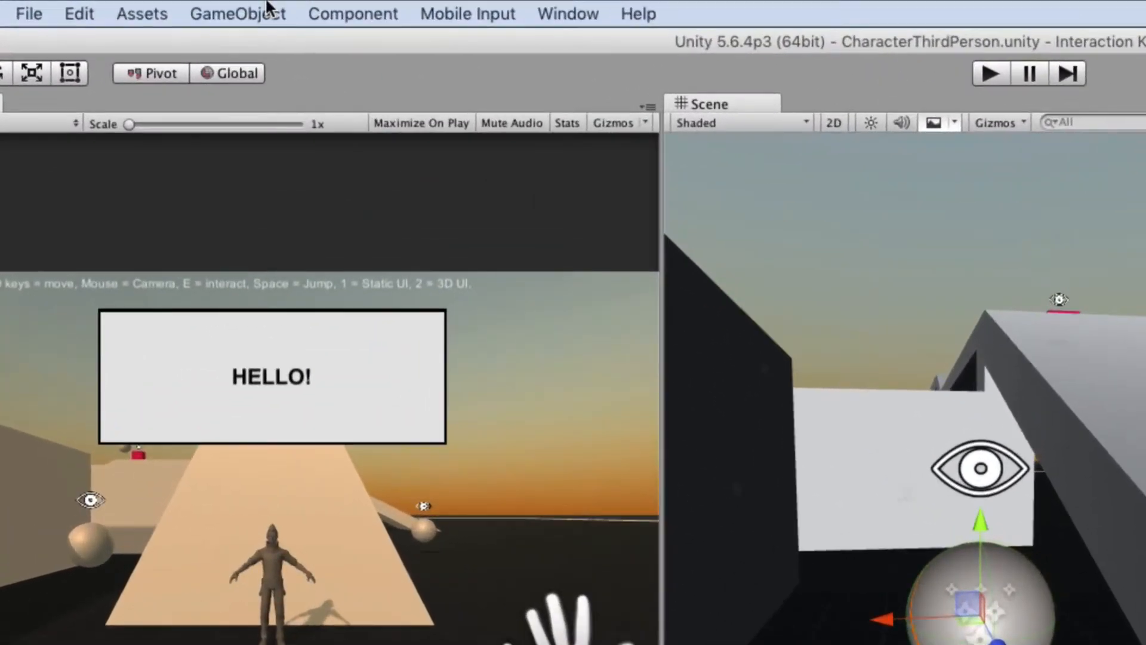
# - Make the Sphere Prefab interactive with InteractionKit, and expand the new offset object to select and frame its interaction child
pyautogui.click(177, 6)
pyautogui.moveTo(348, 424)
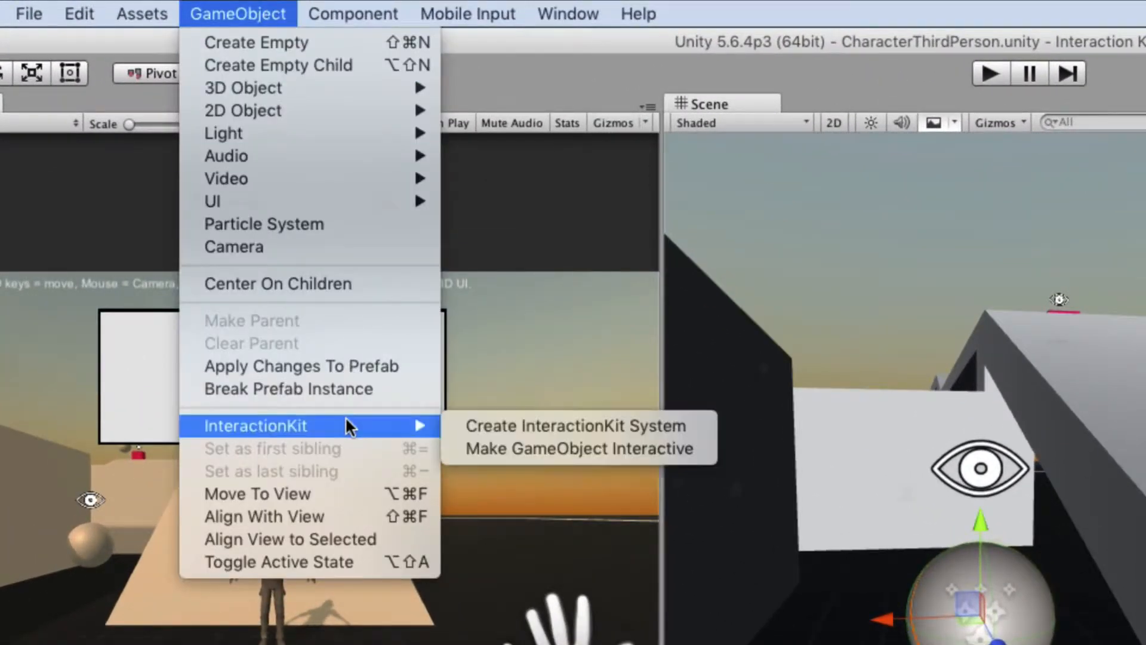
pyautogui.click(569, 453)
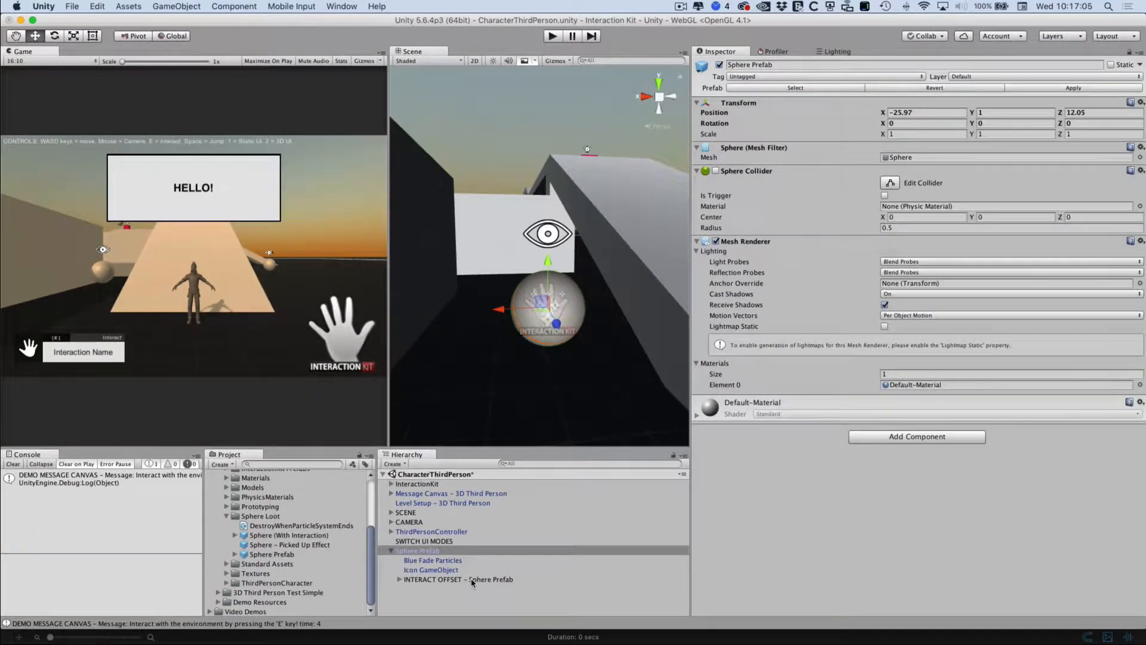
pyautogui.click(475, 580)
pyautogui.press('Down')
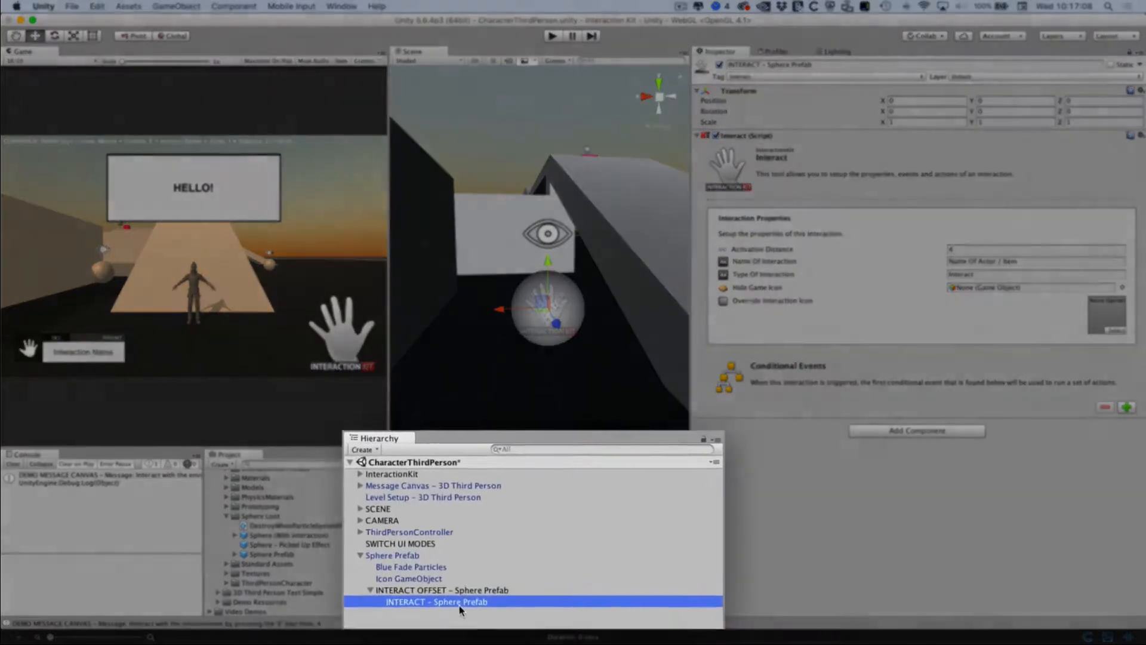
pyautogui.doubleClick(475, 589)
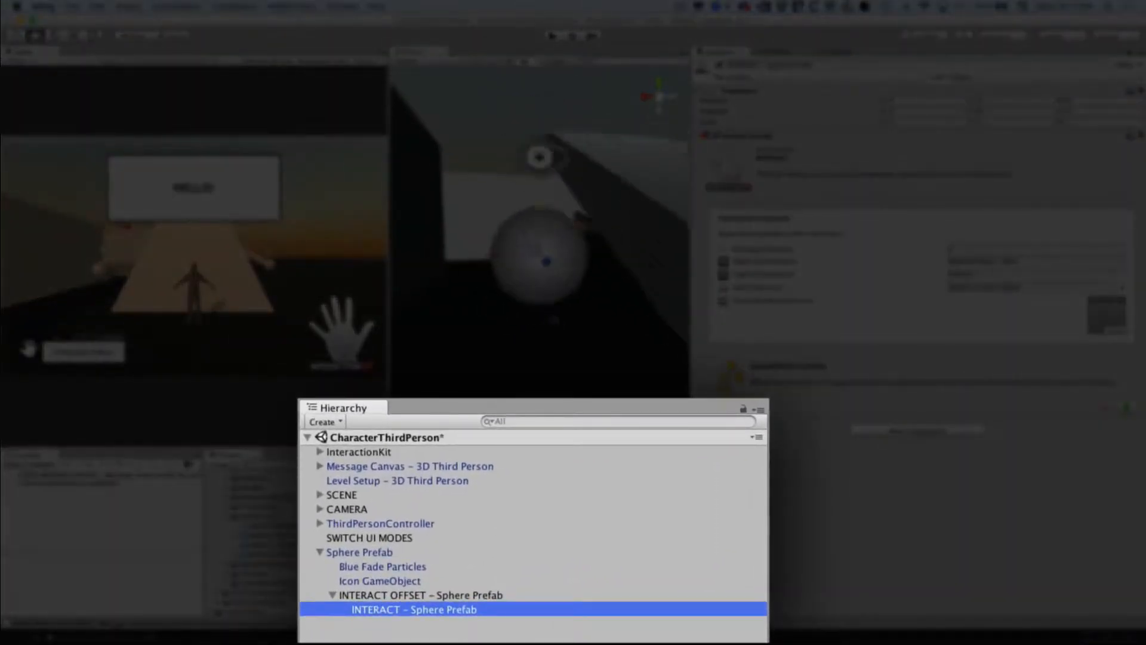
# - Examine the INTERACT OFFSET parent and its INTERACT child at the sphere from a higher angle and different distances
pyautogui.keyDown('alt'); pyautogui.moveTo(518, 333); pyautogui.dragTo(518, 382); pyautogui.keyUp('alt')
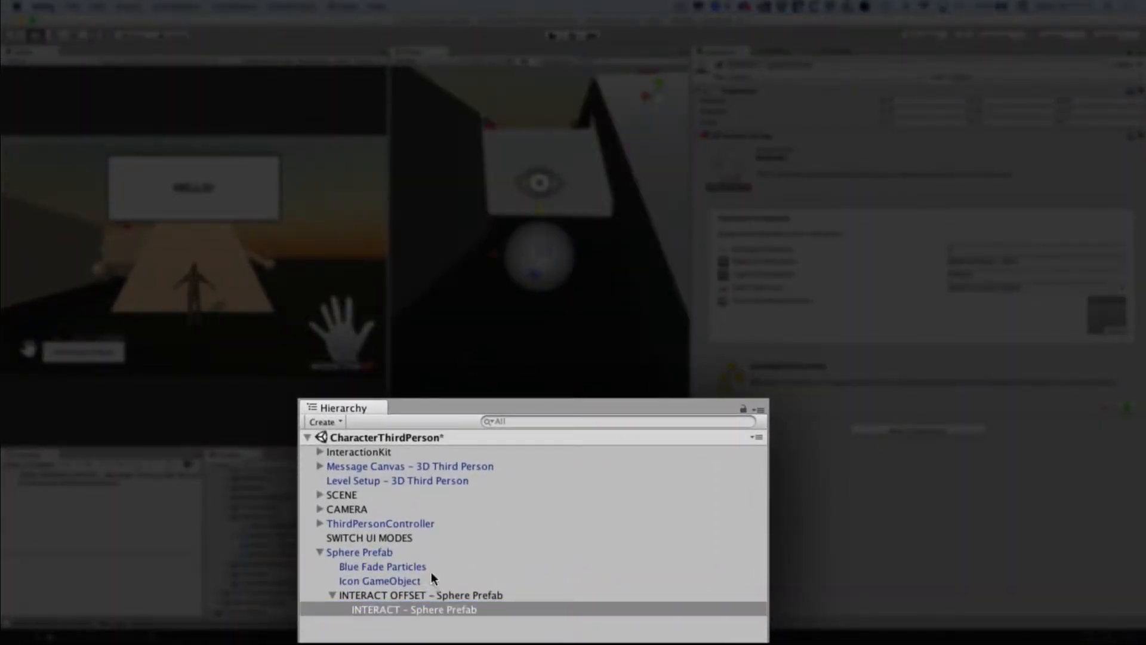
pyautogui.click(424, 595)
pyautogui.scroll(-3, 589, 268)
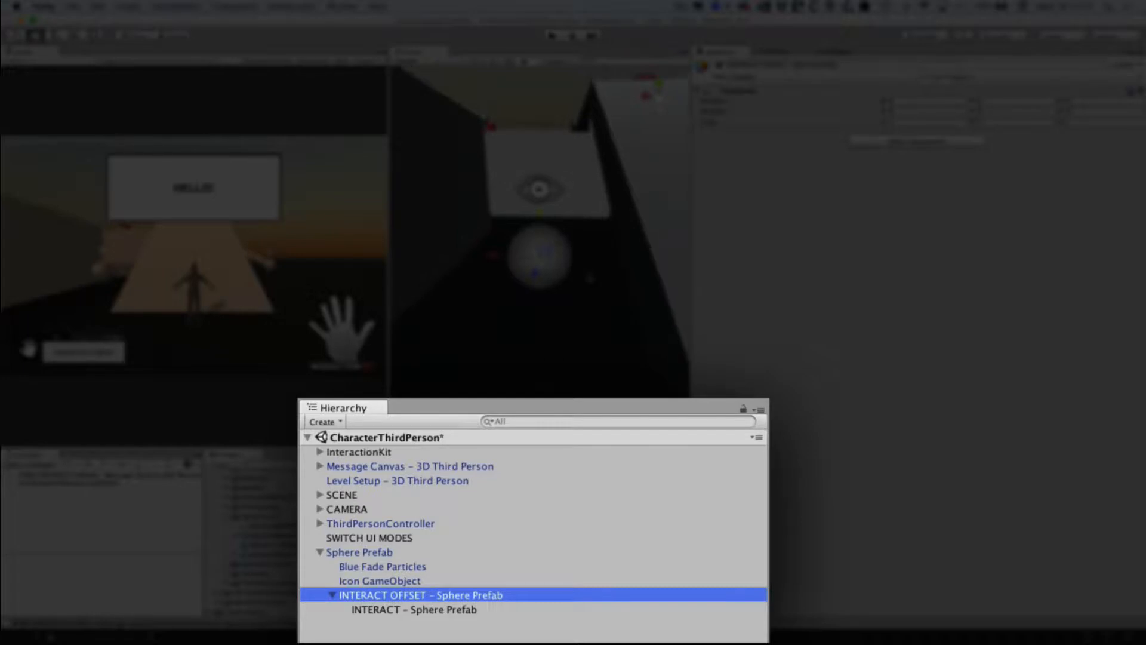
pyautogui.scroll(5, 590, 279)
pyautogui.click(392, 610)
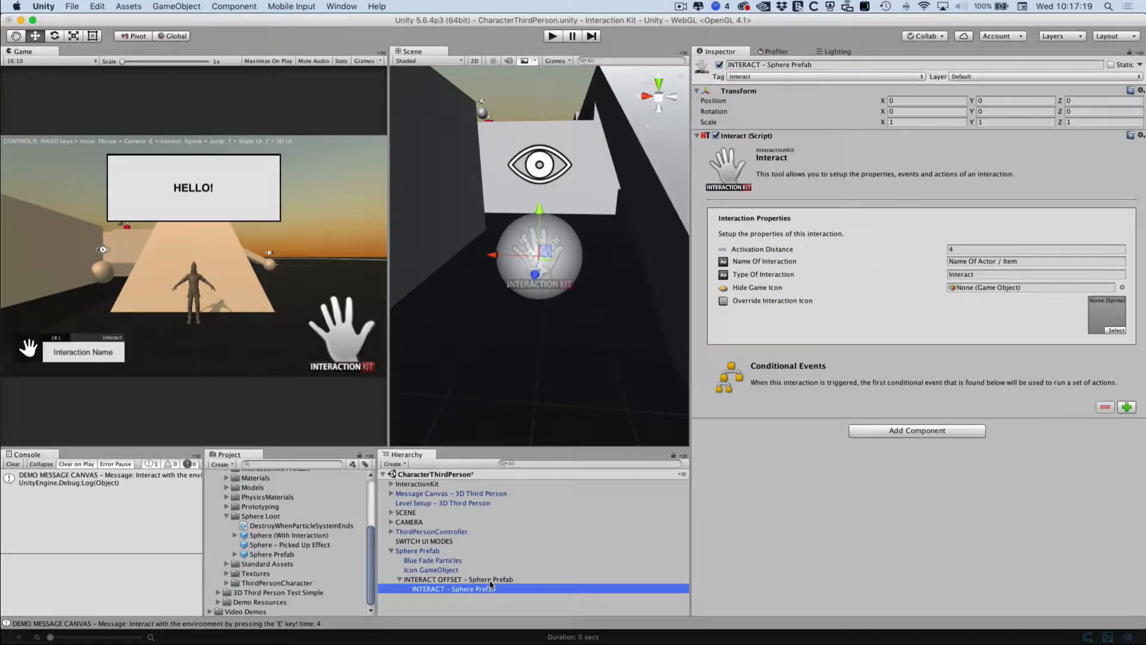
# - Try moving the INTERACT OFFSET object slightly down inside the sphere, and undo the move
pyautogui.click(490, 580)
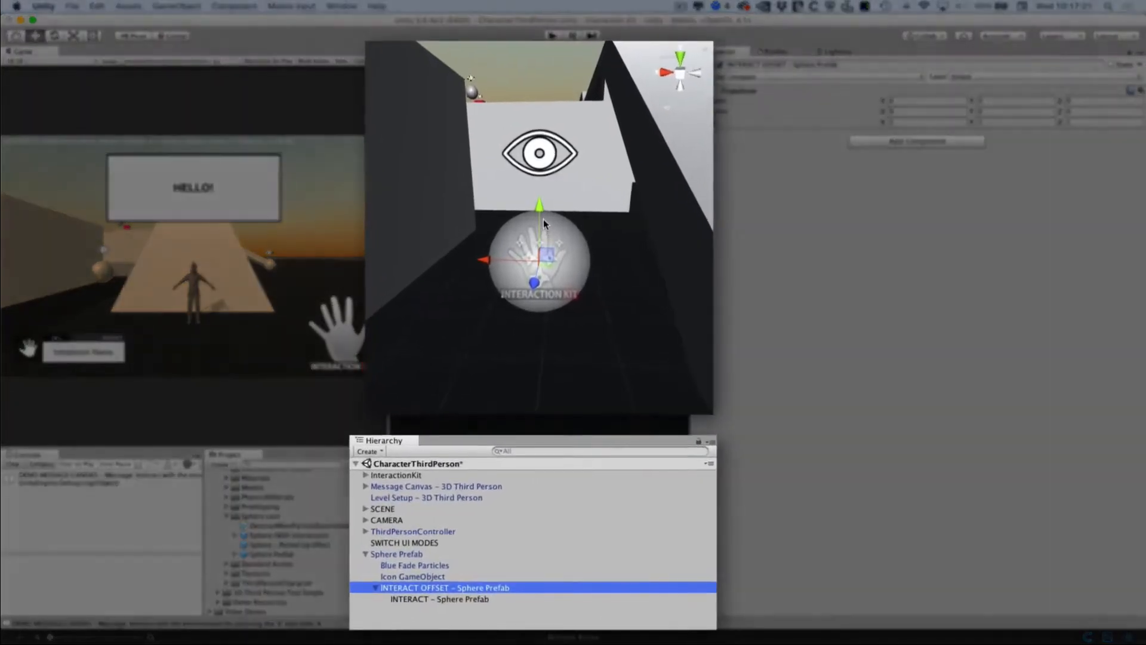
pyautogui.moveTo(543, 209); pyautogui.dragTo(567, 226)
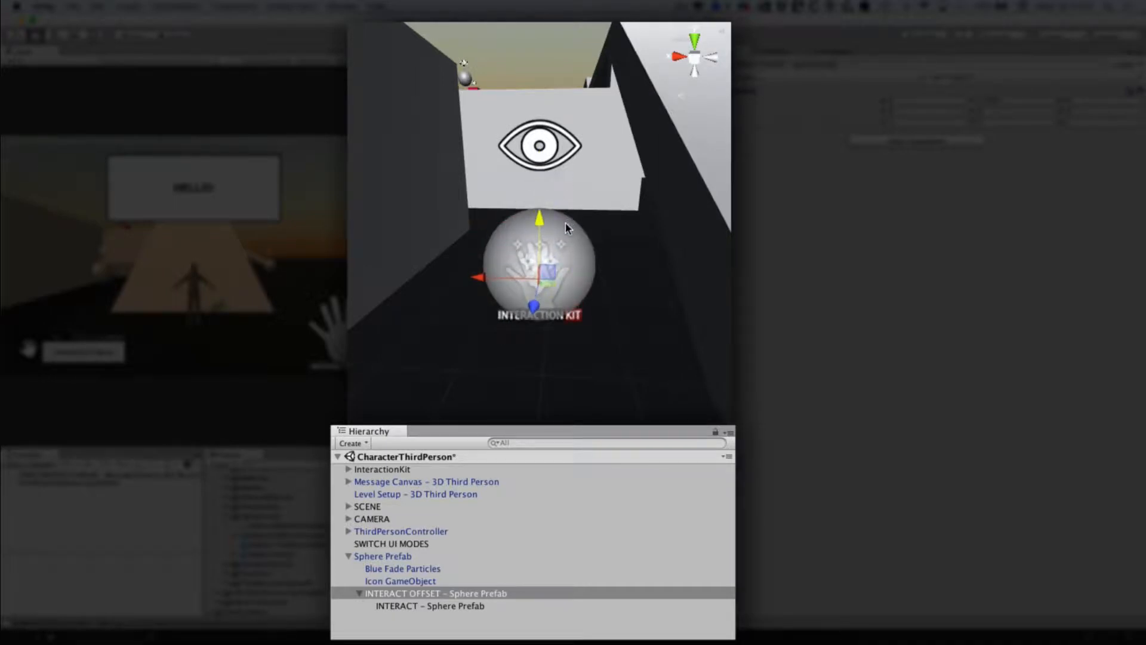
pyautogui.press('super+z')
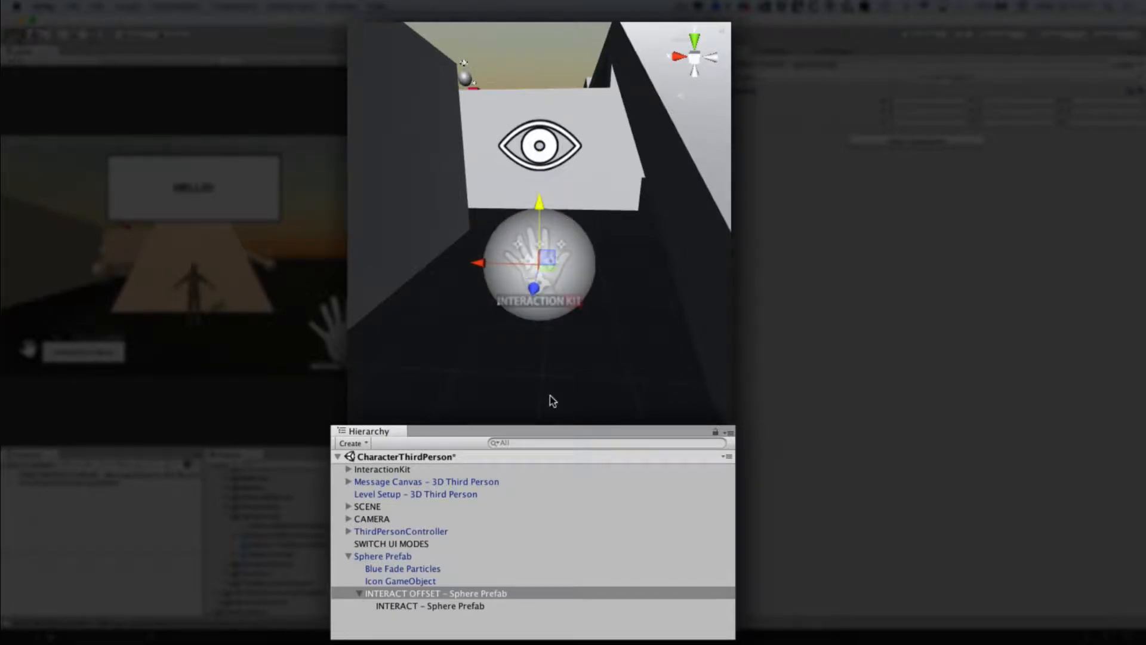
# - Compare the components of the INTERACT child with those of its INTERACT OFFSET parent
pyautogui.keyDown('alt'); pyautogui.moveTo(553, 400); pyautogui.dragTo(600, 402); pyautogui.keyUp('alt')
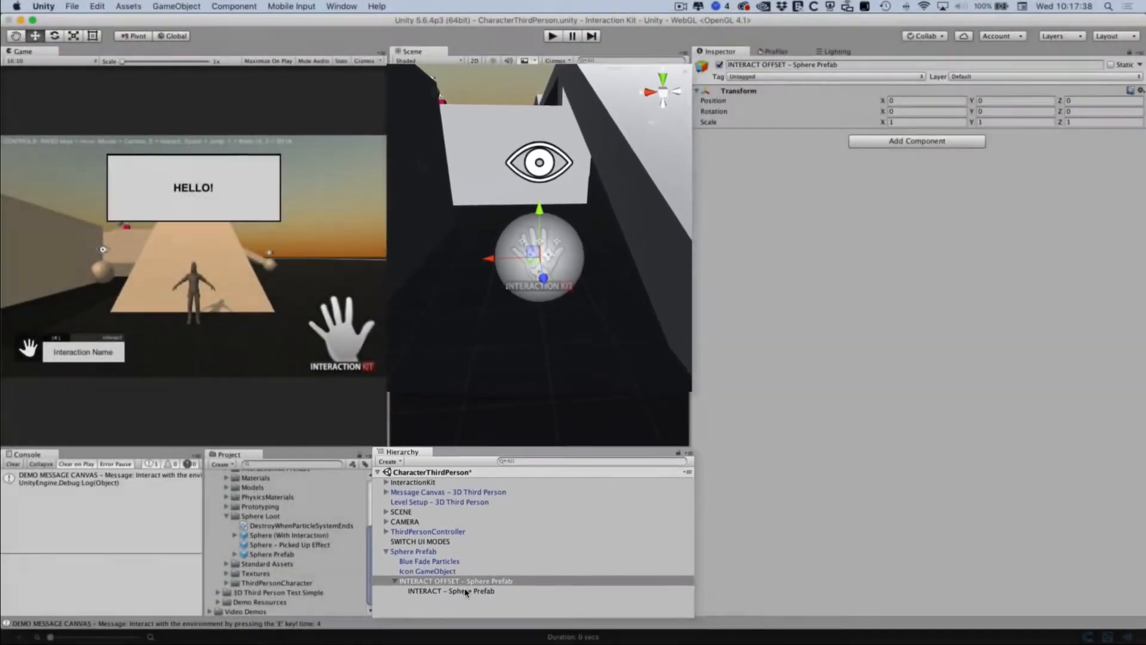
pyautogui.click(467, 592)
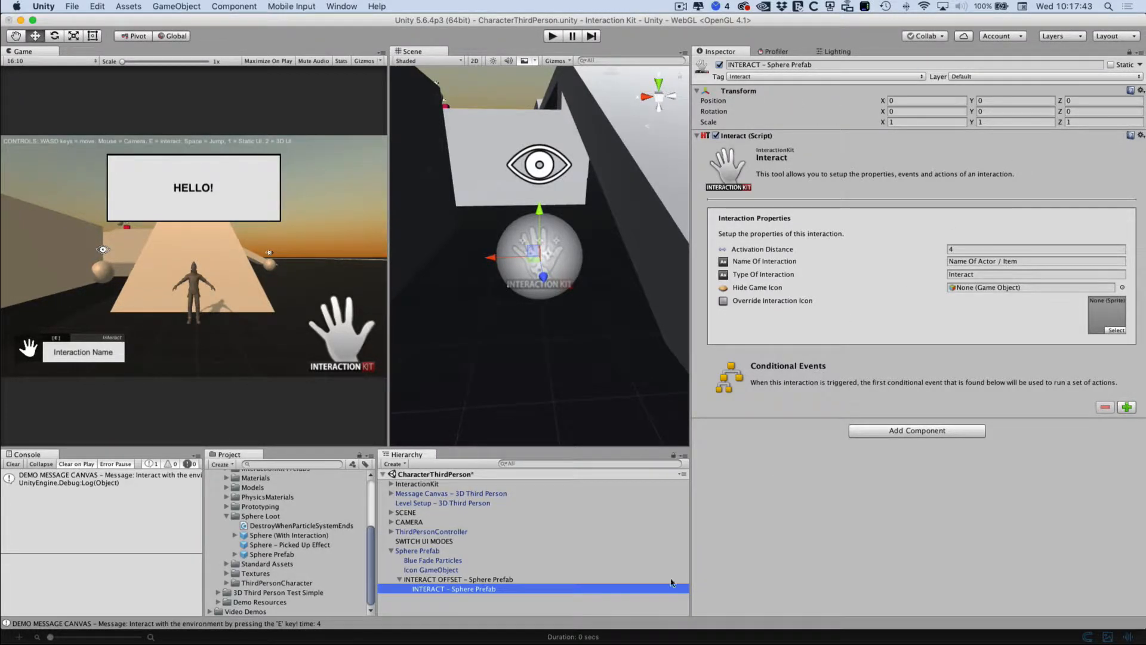
pyautogui.click(507, 581)
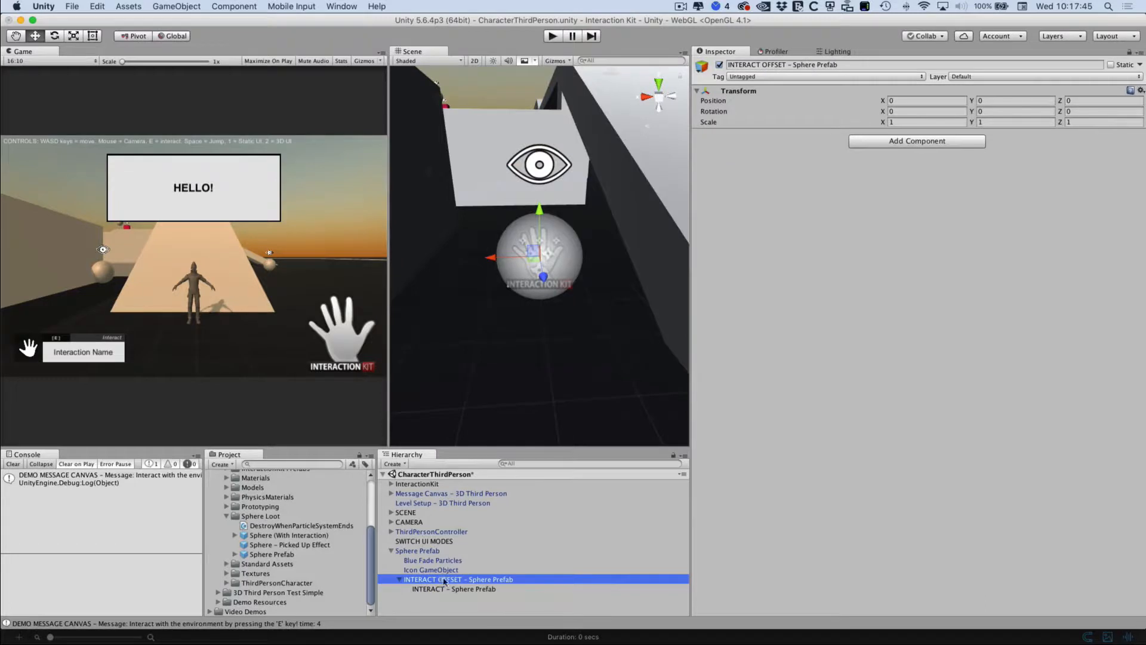
# - Set the INTERACT child's interaction name to Magic Blue Ball and its interaction type to Take
pyautogui.click(517, 589)
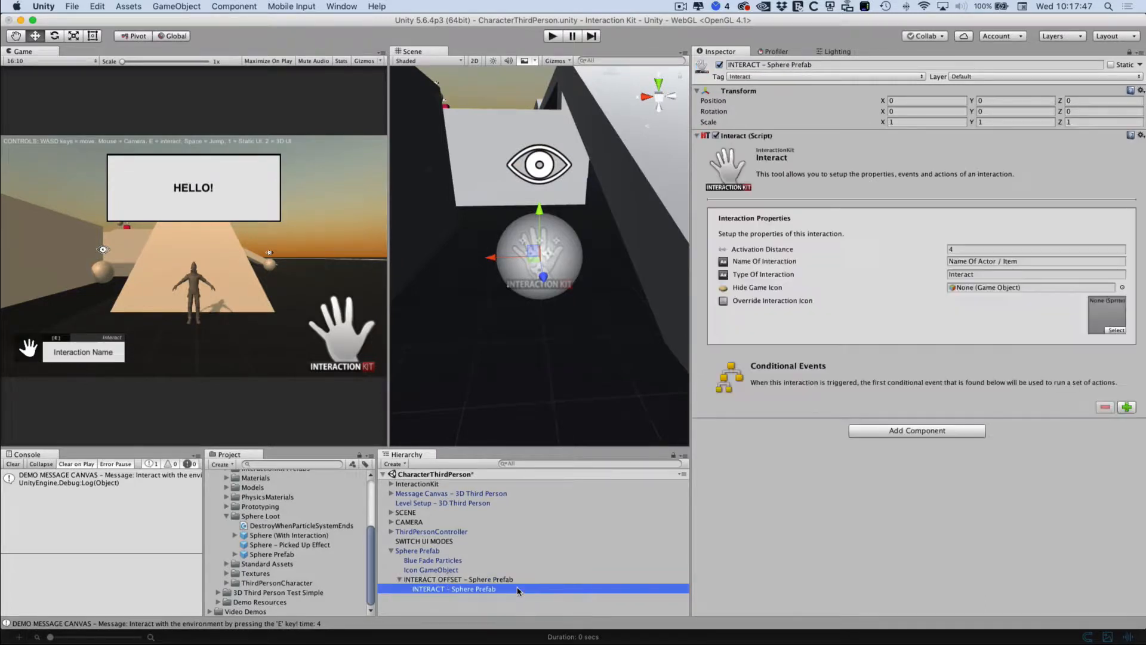
pyautogui.scroll(-2, 620, 351)
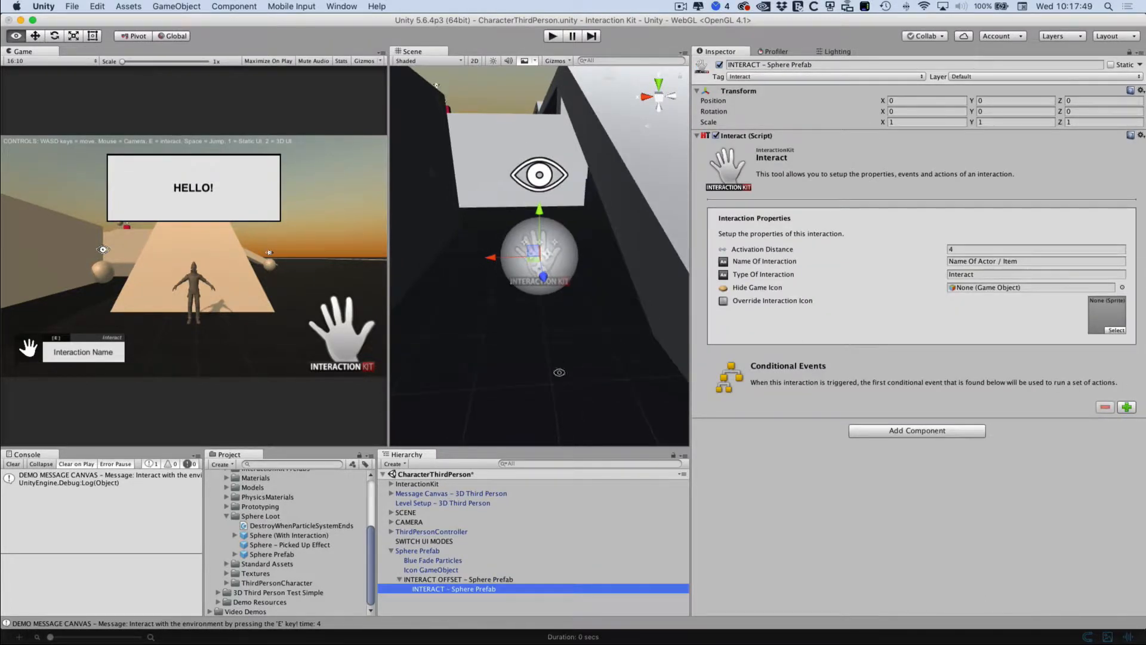
pyautogui.keyDown('alt'); pyautogui.moveTo(558, 316); pyautogui.dragTo(540, 346, button='middle'); pyautogui.keyUp('alt')
pyautogui.keyDown('alt'); pyautogui.moveTo(543, 340); pyautogui.dragTo(545, 274); pyautogui.keyUp('alt')
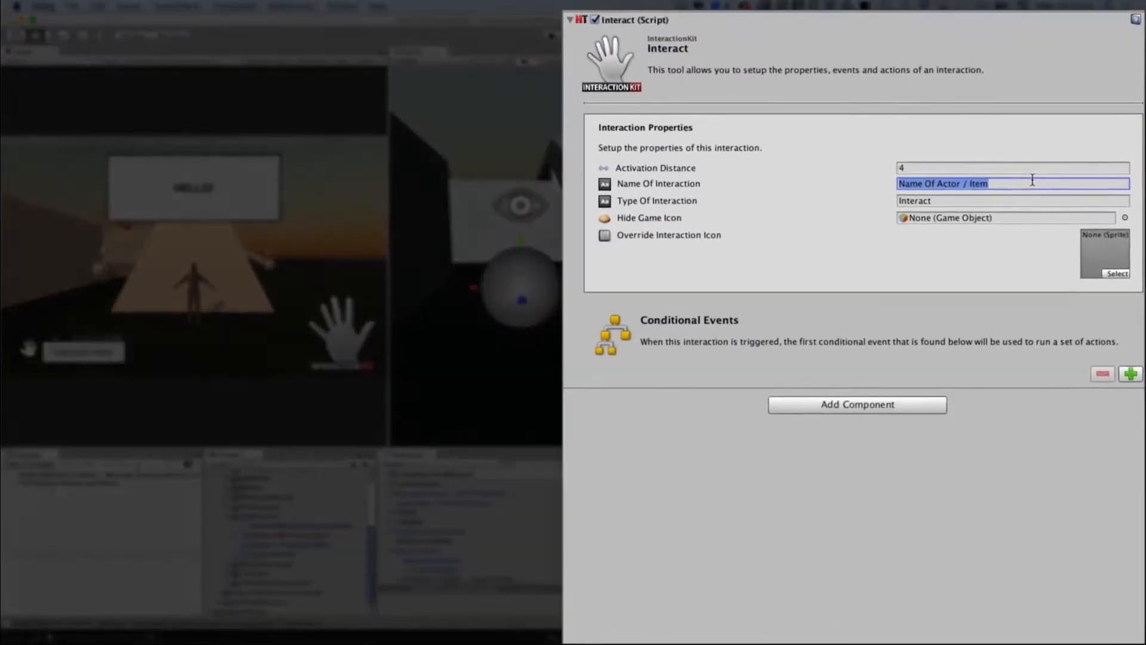
pyautogui.write('Magic Blue Ball')
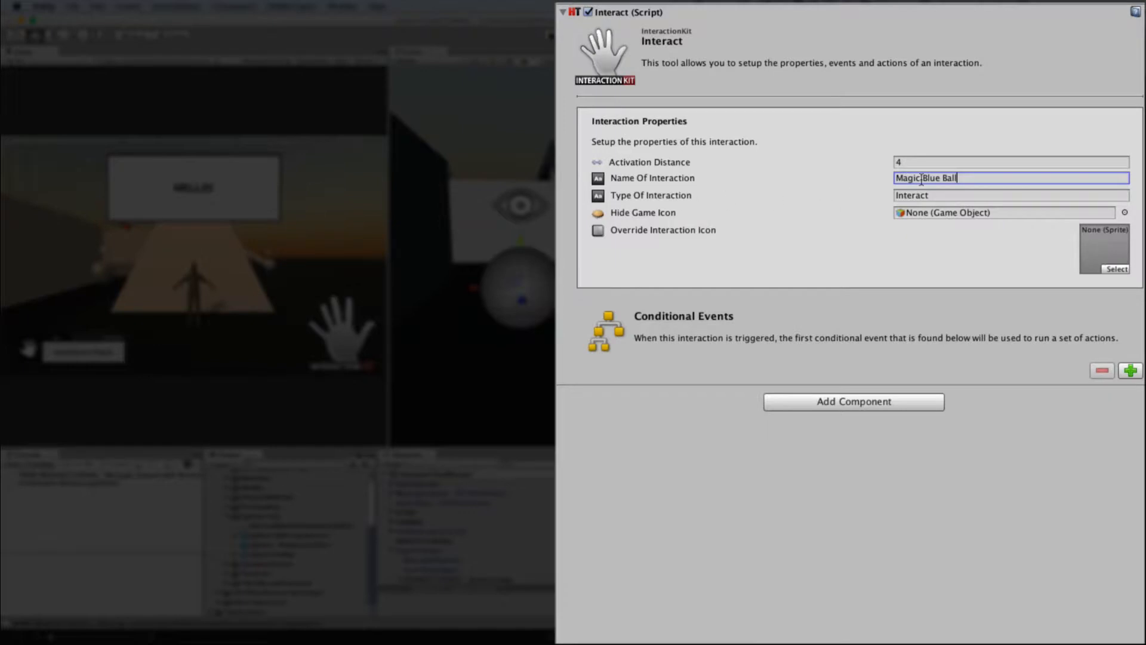
pyautogui.click(931, 194)
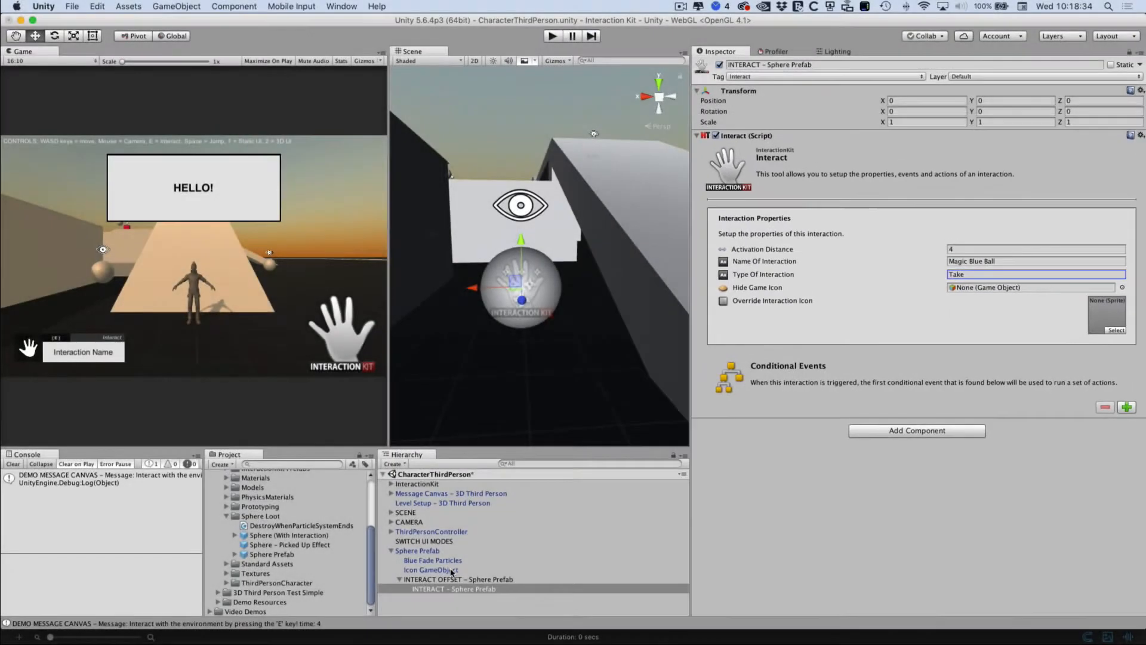
# - Check the Icon GameObject holding the eye sprite and assign it as the Hide Game Icon of the Magic Blue Ball interaction
pyautogui.click(452, 571)
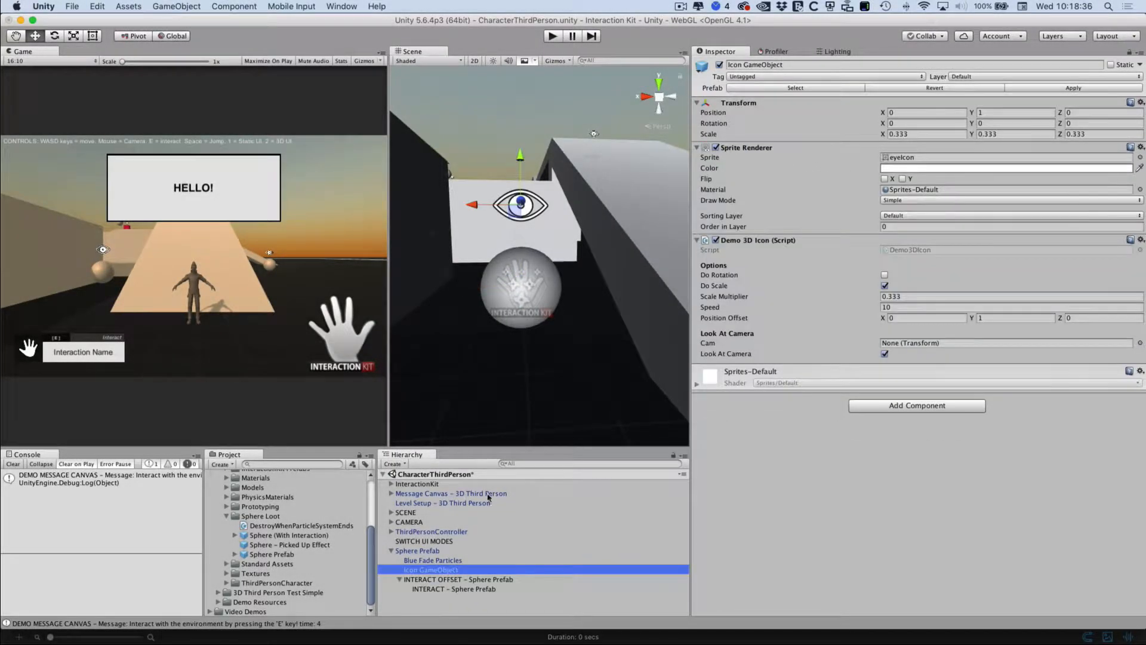
pyautogui.scroll(-2, 536, 234)
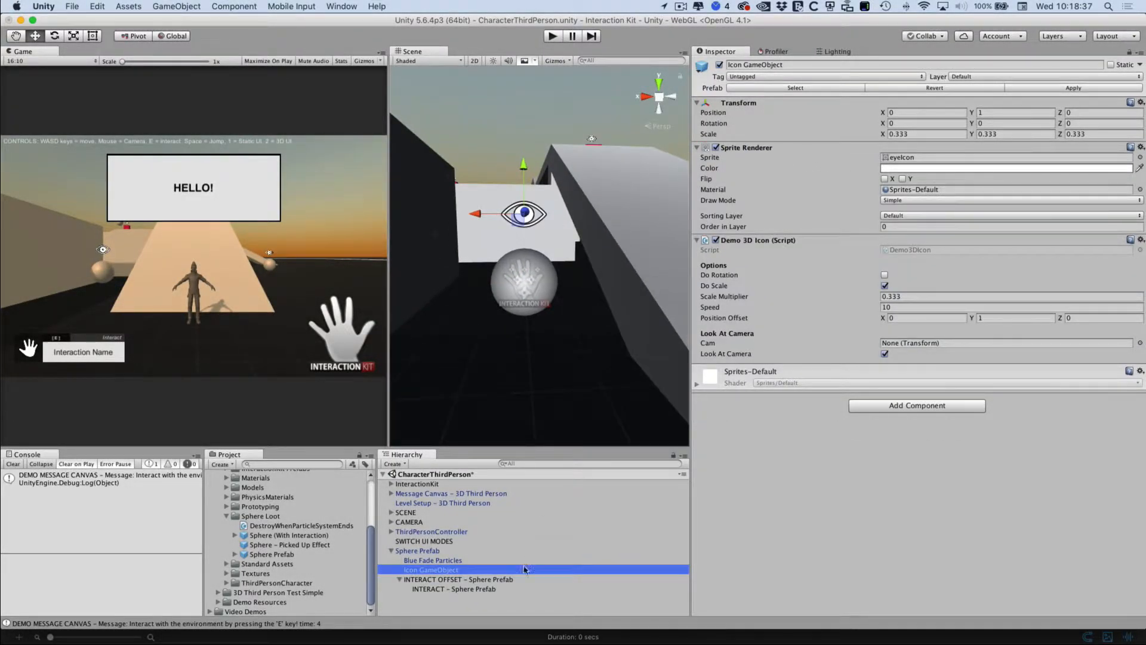
pyautogui.click(514, 589)
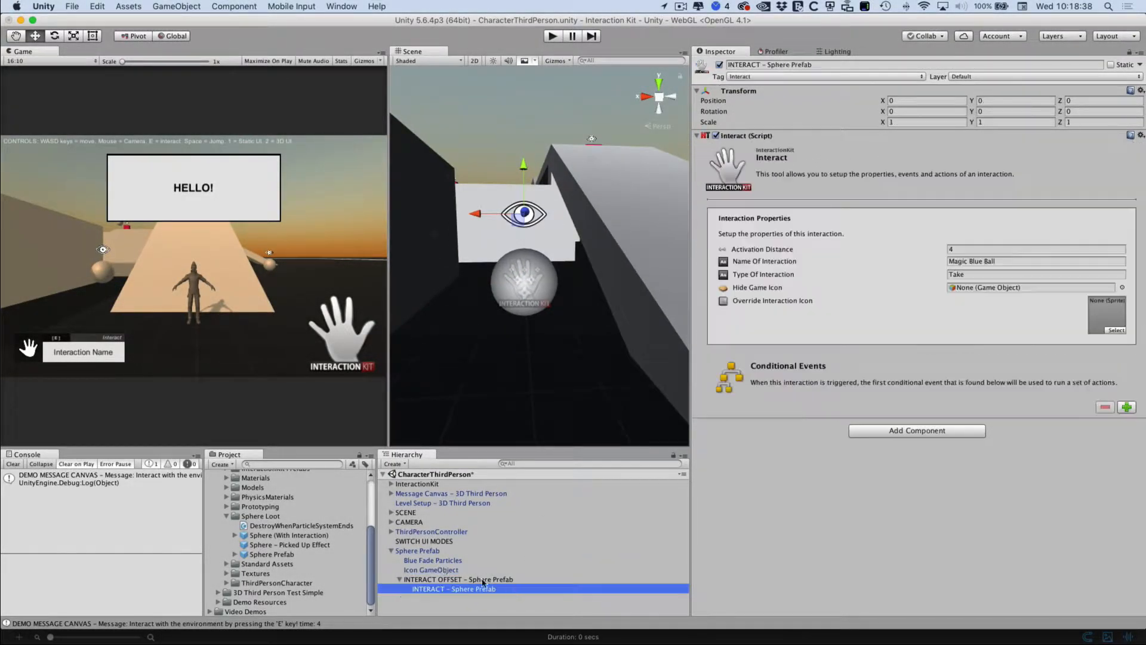
pyautogui.moveTo(444, 571); pyautogui.dragTo(974, 288)
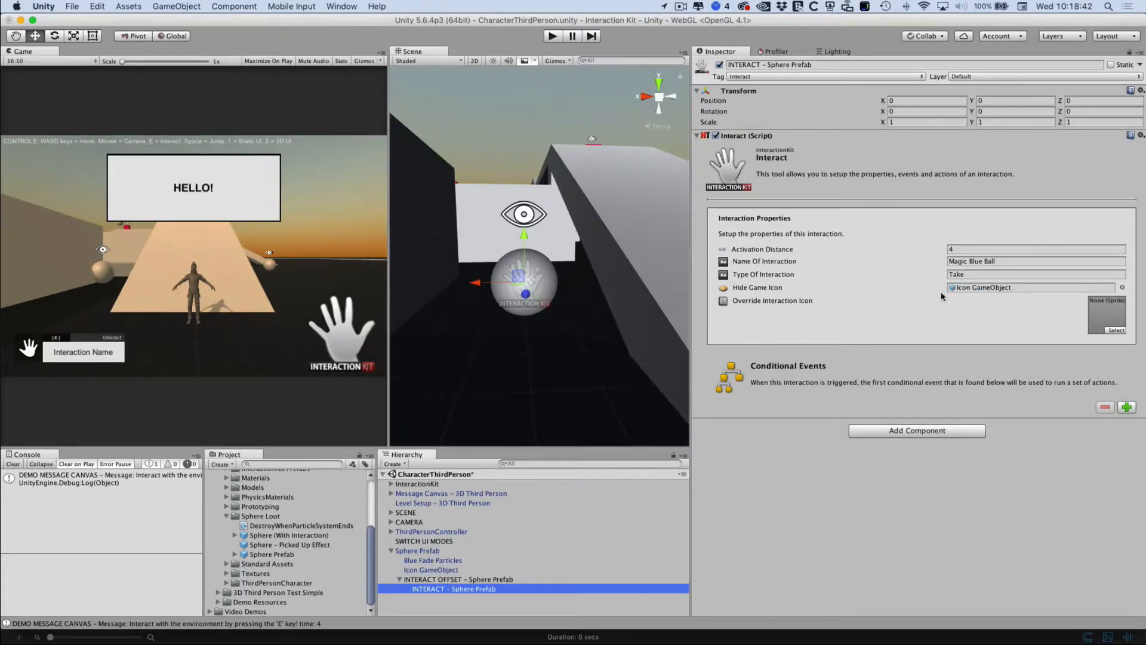
# - Assign the HandIcon sprite as the override interaction icon of the Magic Blue Ball interaction
pyautogui.scroll(2, 539, 259)
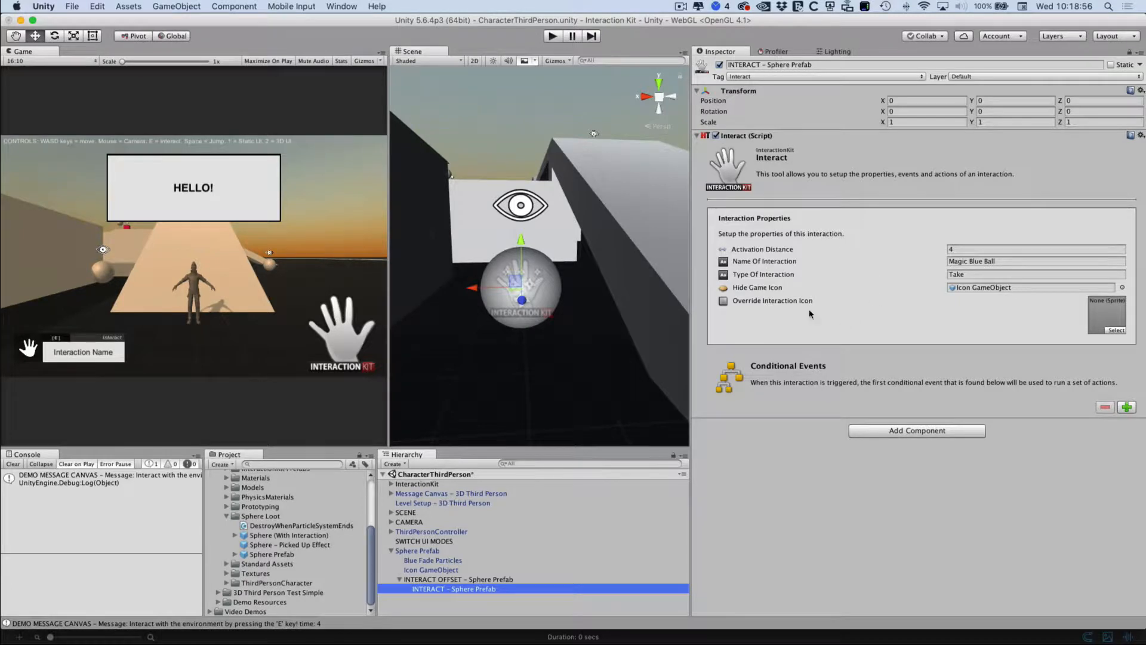
pyautogui.click(1115, 331)
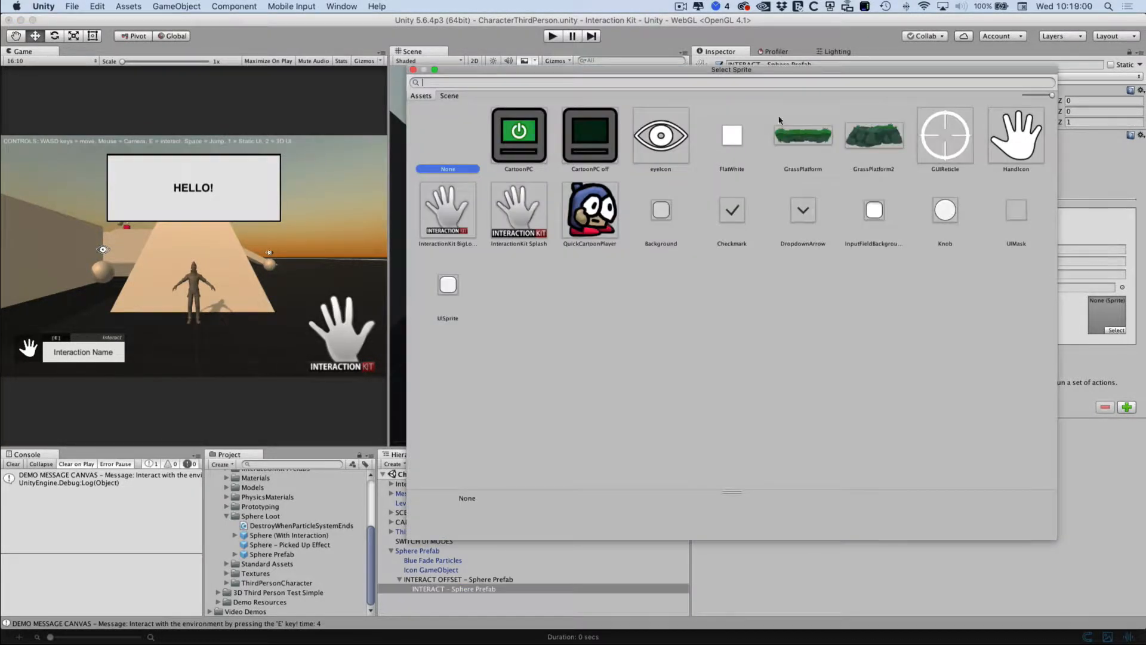
pyautogui.doubleClick(1019, 152)
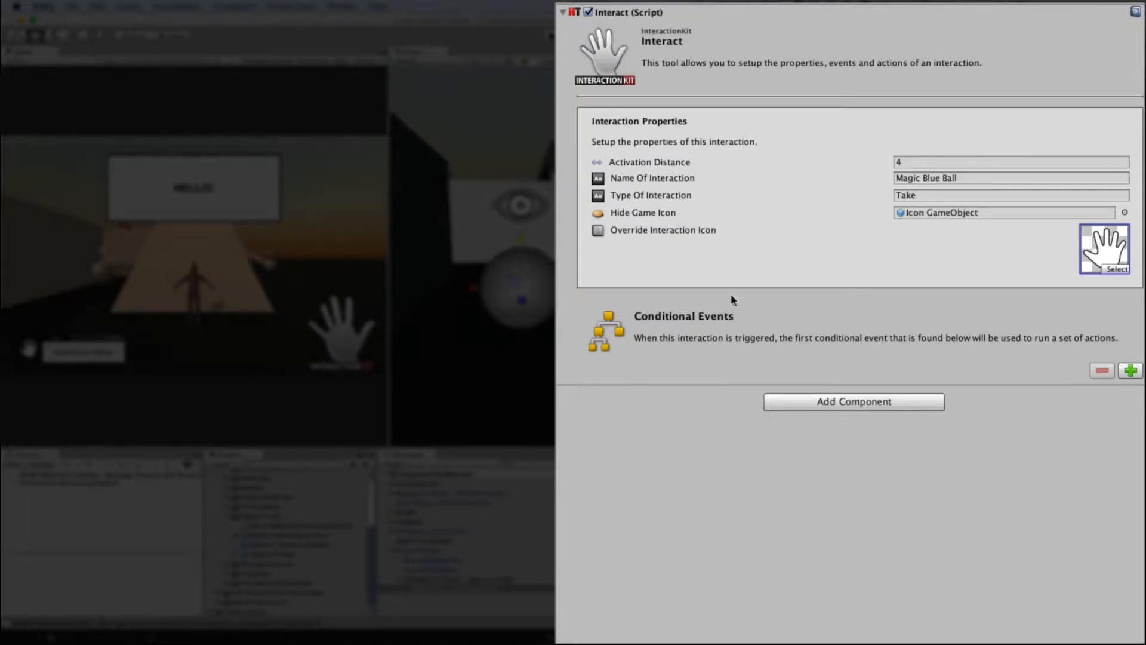
# - Add a conditional event to the interaction with the comment Take The Magic Blue Ball
pyautogui.click(1129, 370)
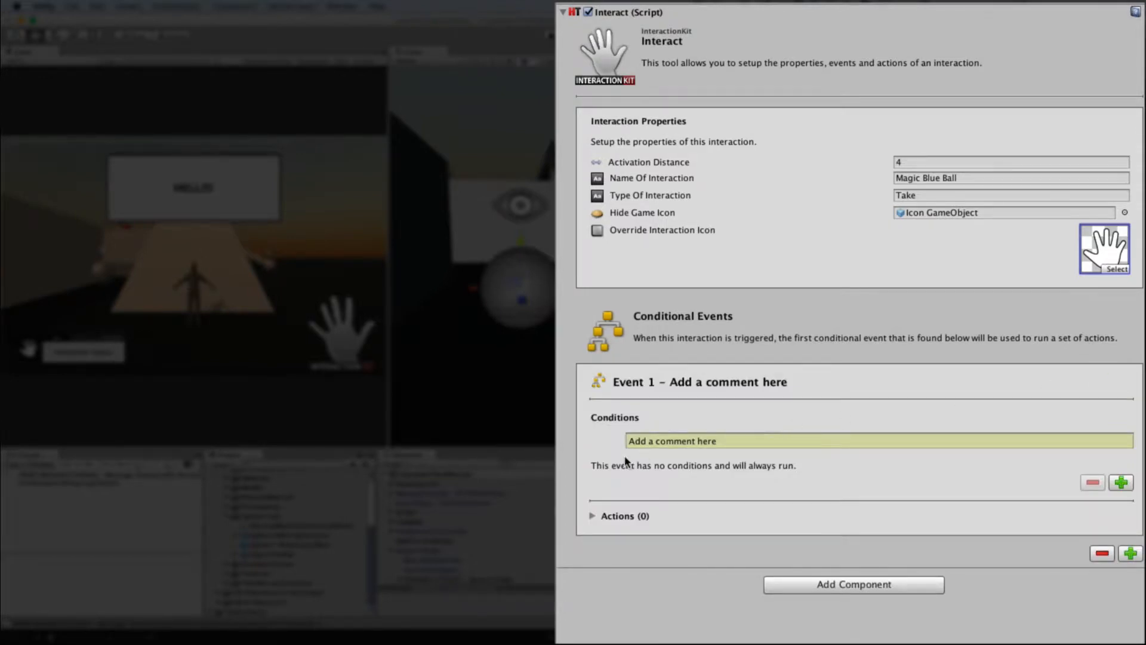
pyautogui.click(739, 439)
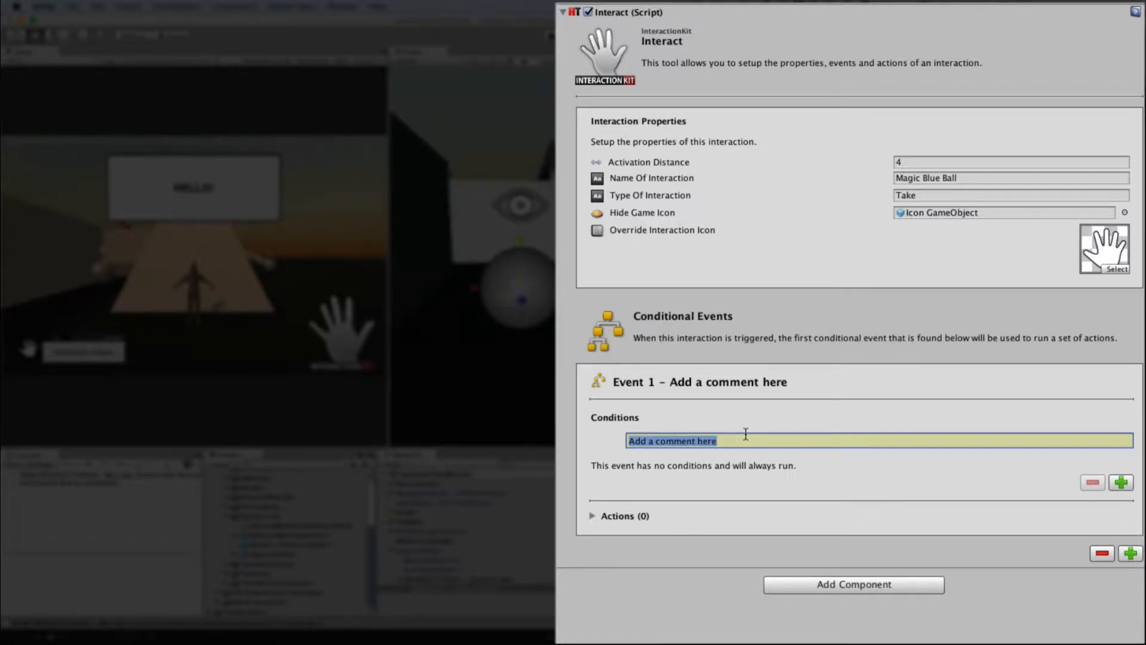
pyautogui.write('Take The Magi')
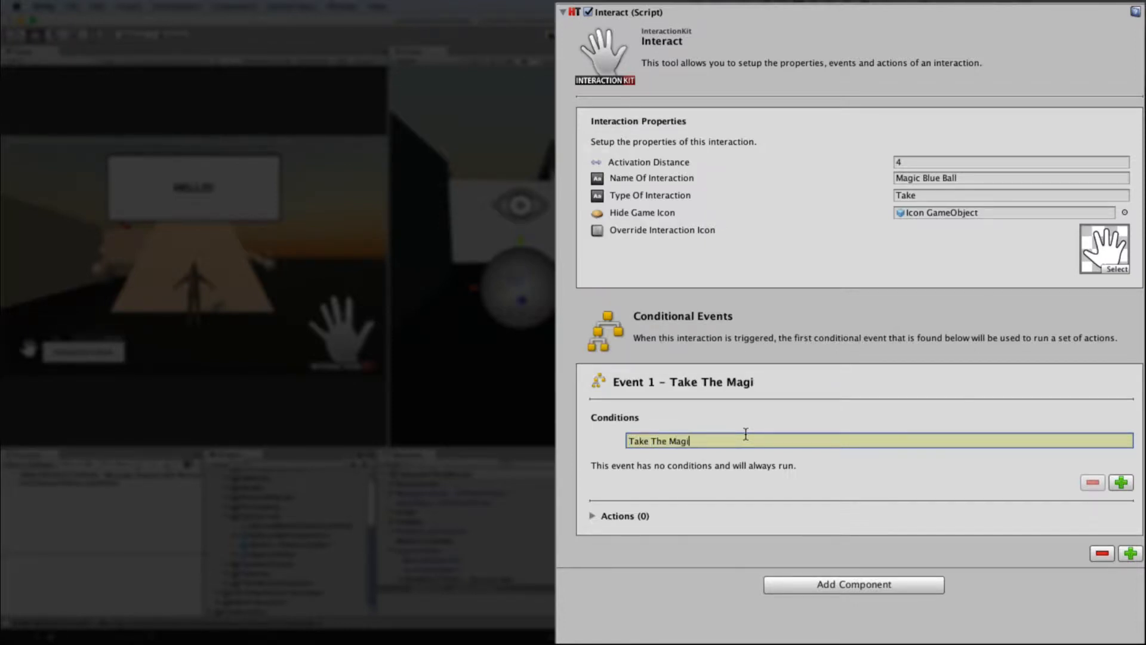
pyautogui.write('c Blue Ball')
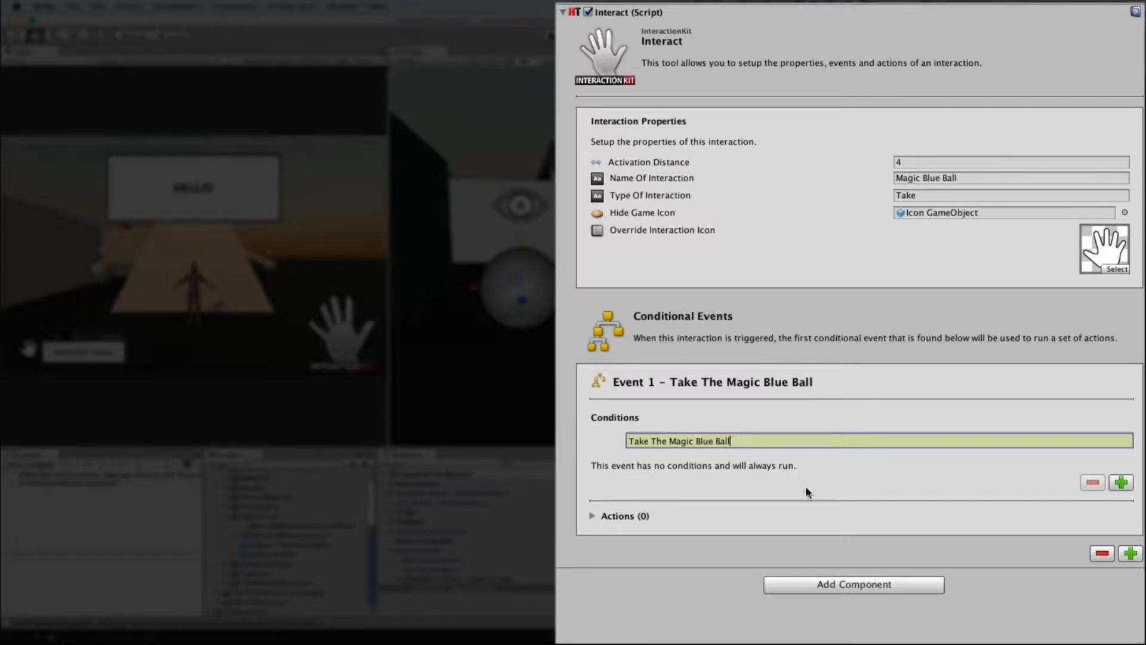
# - Expand the actions of the Take The Magic Blue Ball event and review the available action types
pyautogui.click(611, 516)
pyautogui.scroll(-6, 869, 335)
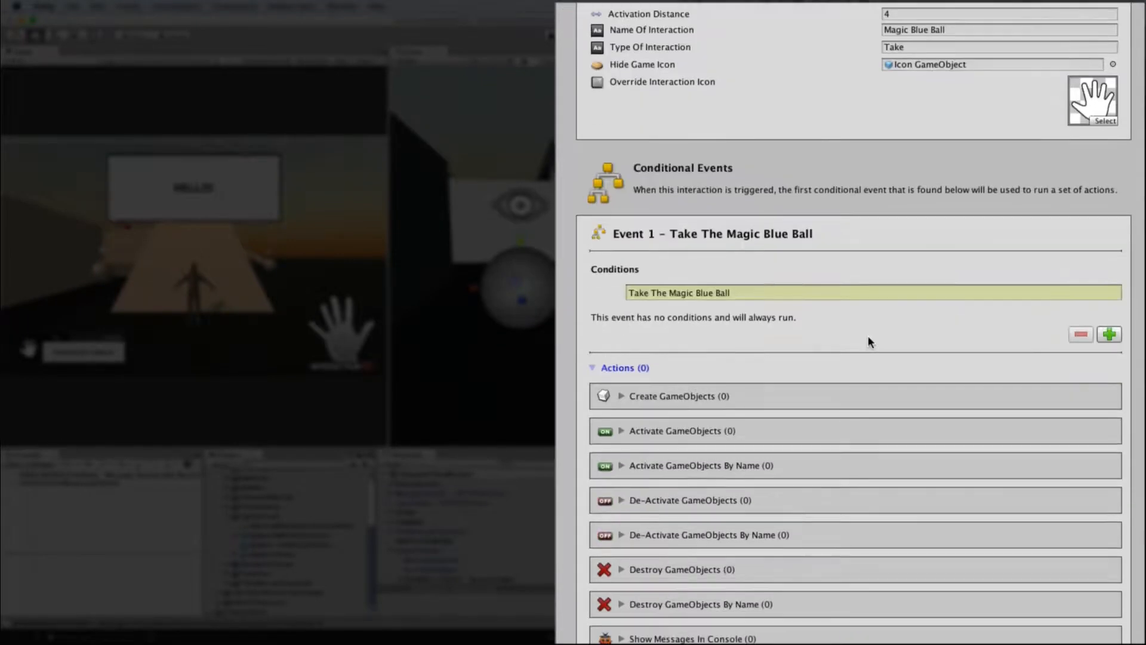
pyautogui.scroll(-1, 868, 336)
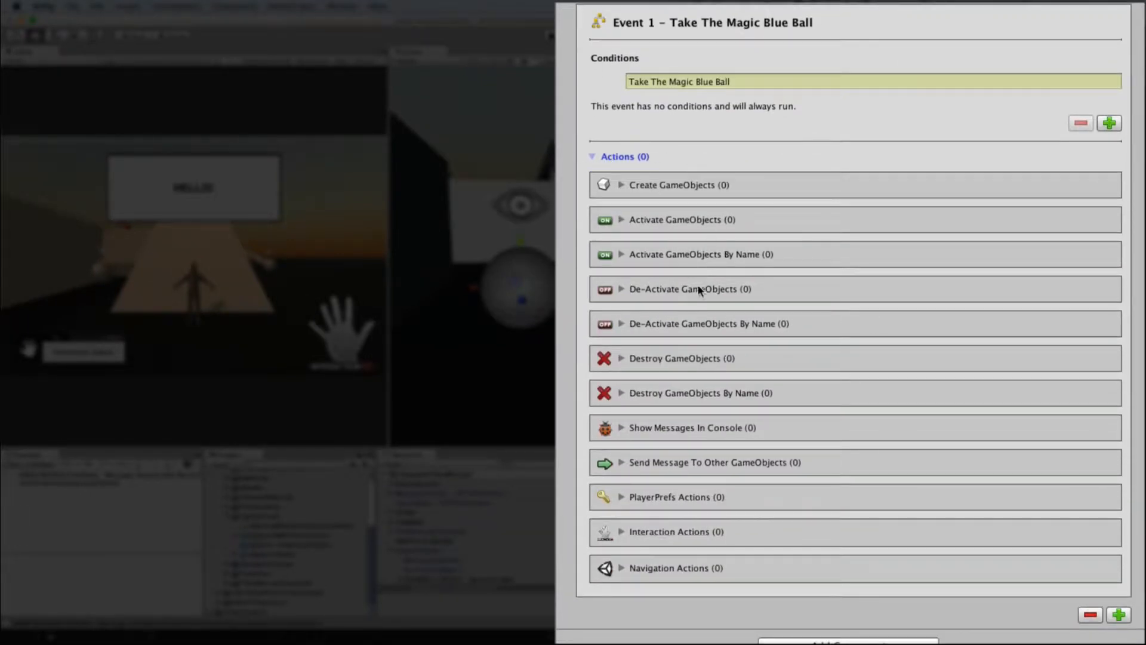
pyautogui.scroll(-2, 698, 287)
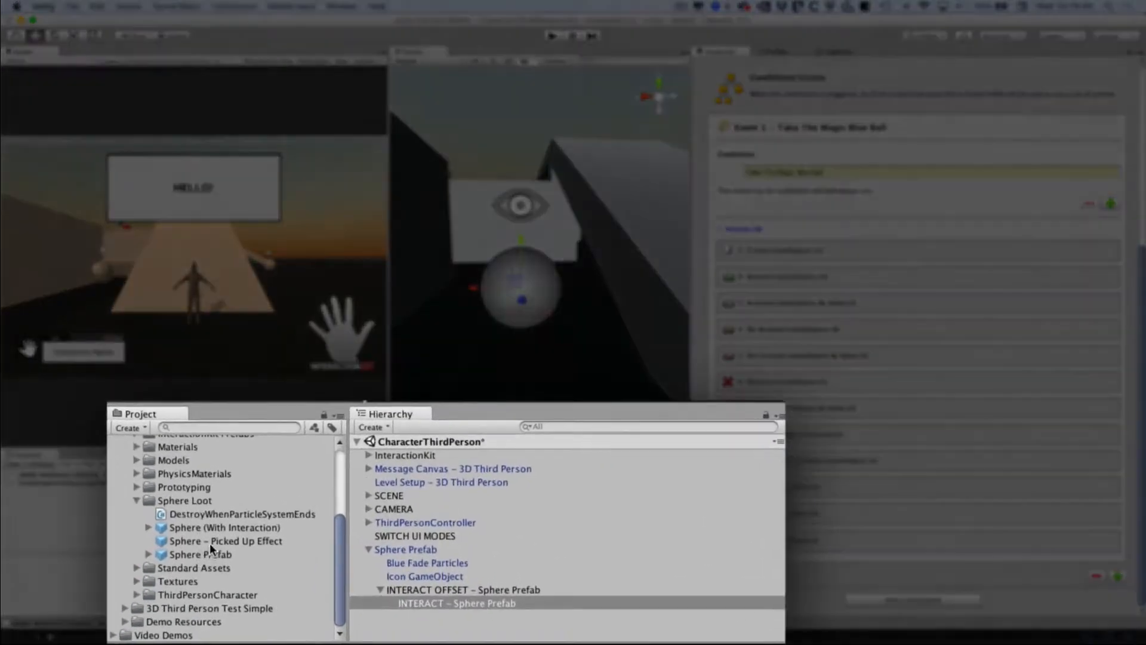
# - Place a test instance of Sphere – Picked Up Effect under Sphere Prefab in the scene and reset its transform
pyautogui.moveTo(209, 543); pyautogui.dragTo(443, 554)
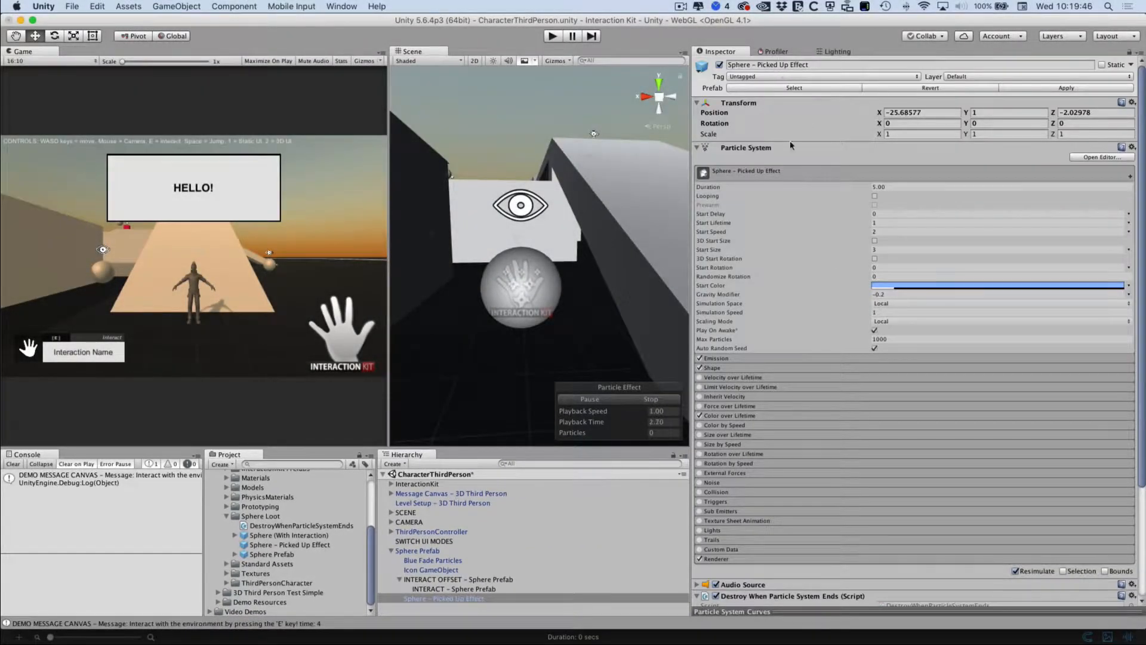
pyautogui.rightClick(791, 108)
pyautogui.click(806, 116)
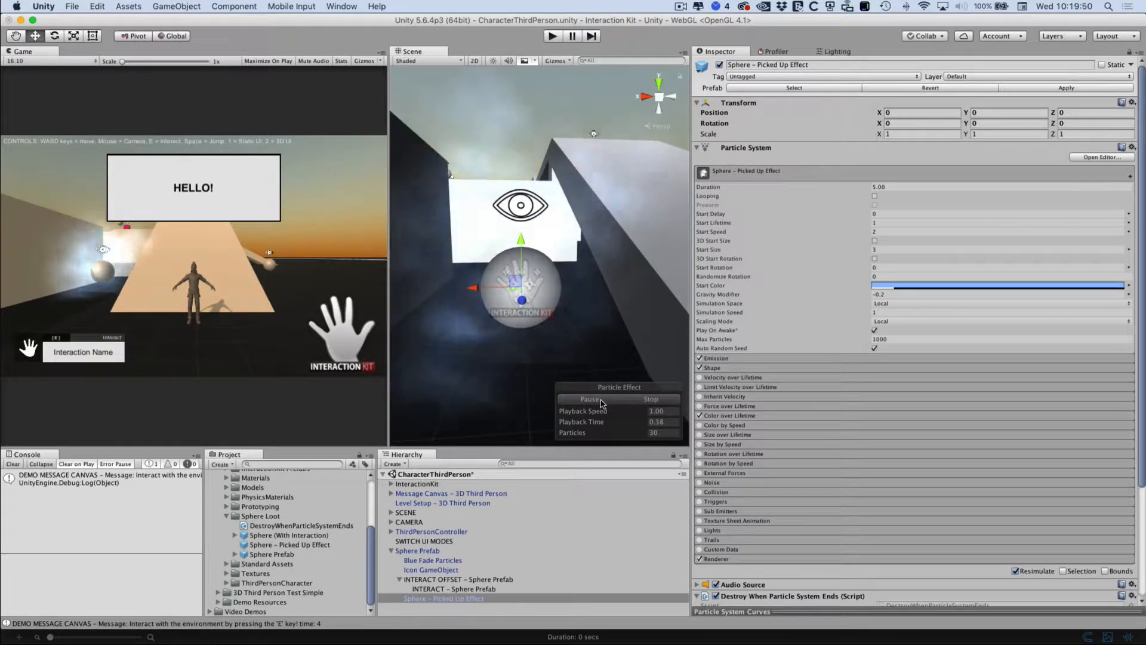
# - Preview the picked-up particle effect several times at the sphere and stop the simulation
pyautogui.click(642, 403)
pyautogui.click(611, 400)
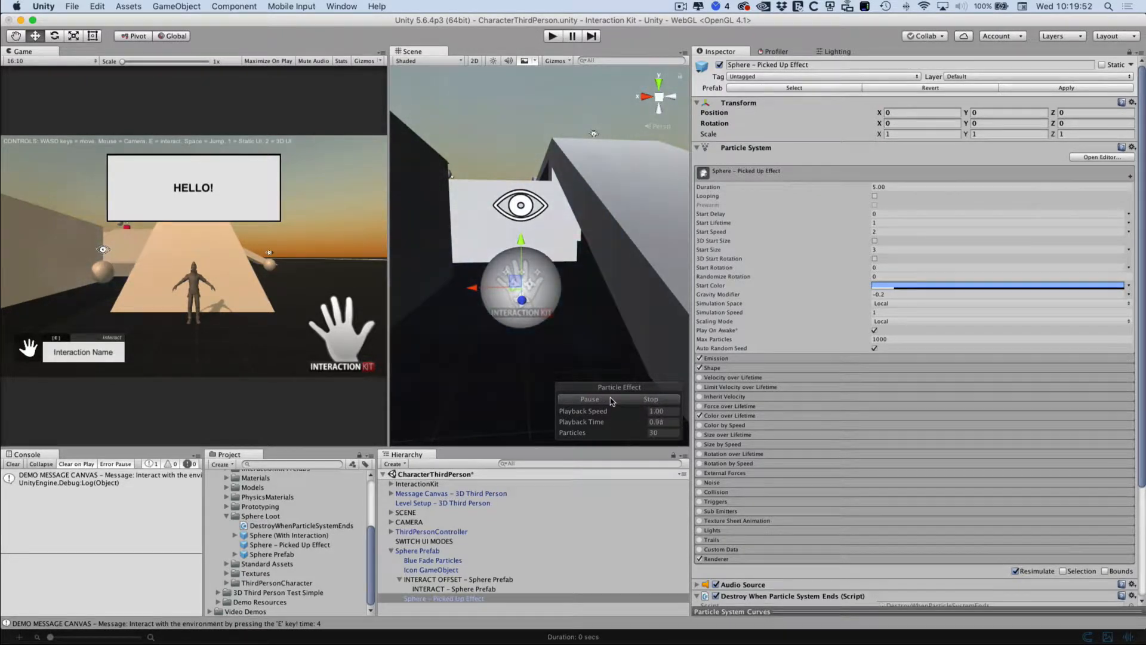
pyautogui.click(627, 398)
pyautogui.click(610, 399)
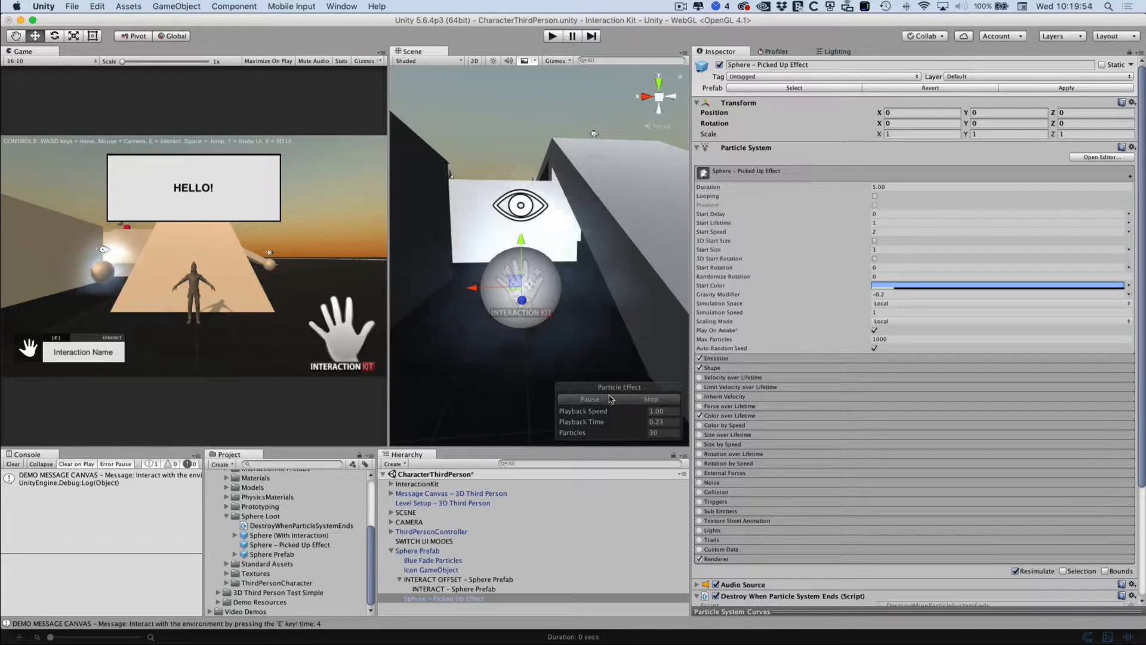
pyautogui.click(648, 399)
pyautogui.click(611, 399)
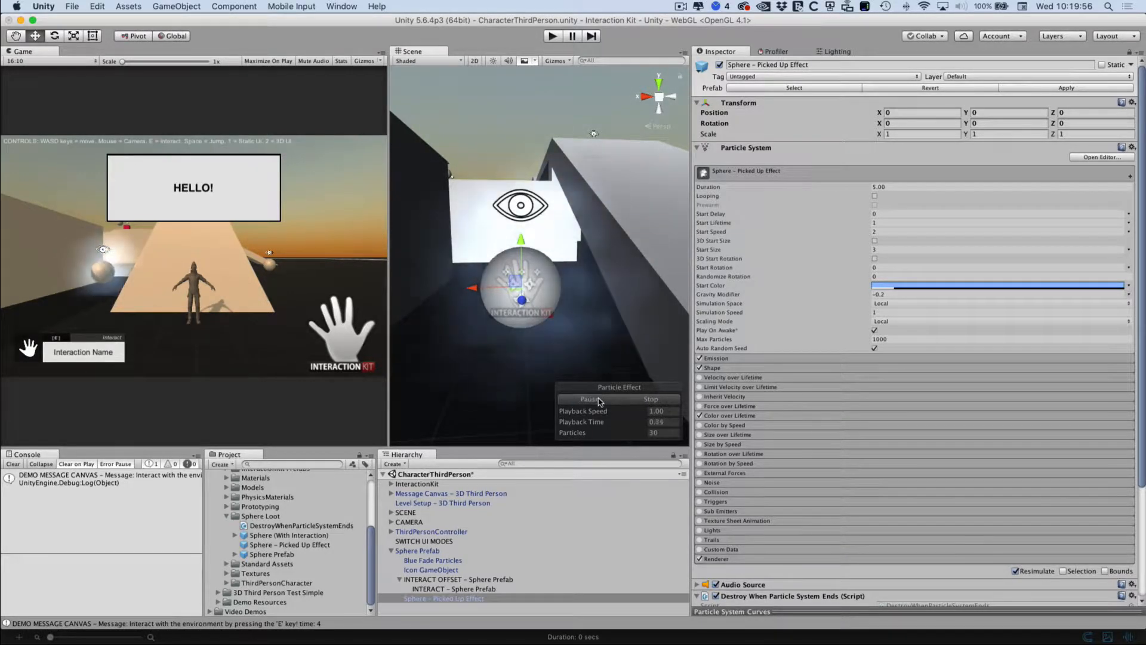
pyautogui.click(651, 401)
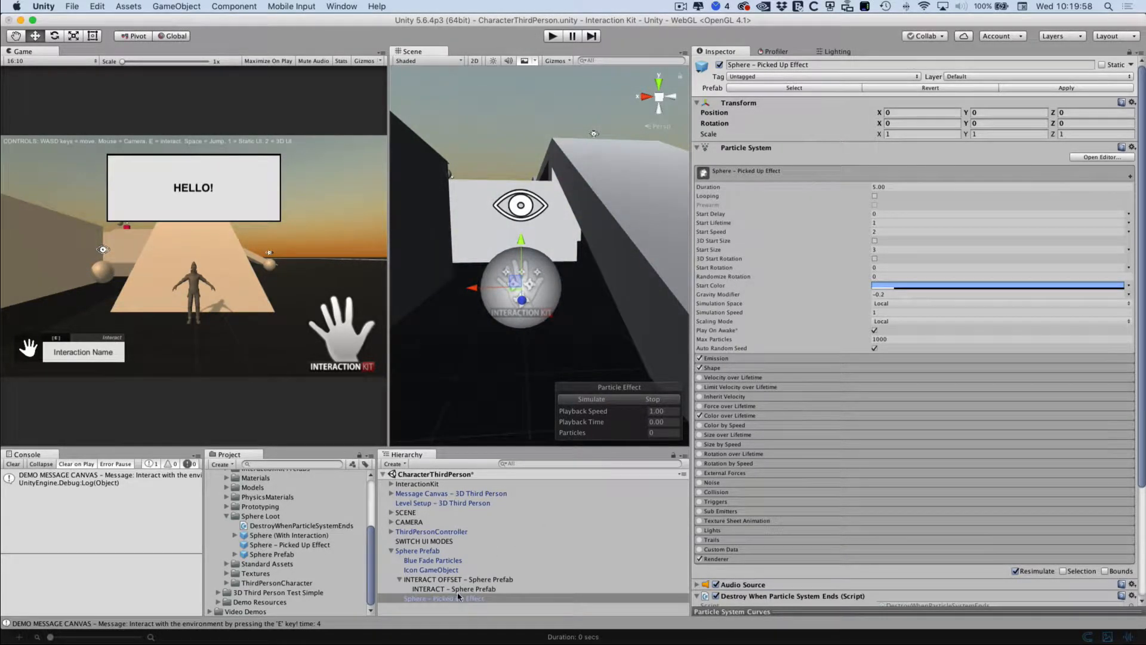
# - Delete the test instance of Sphere – Picked Up Effect from the scene and clear the console messages
pyautogui.click(458, 591)
pyautogui.click(460, 600)
pyautogui.press('super+BackSpace')
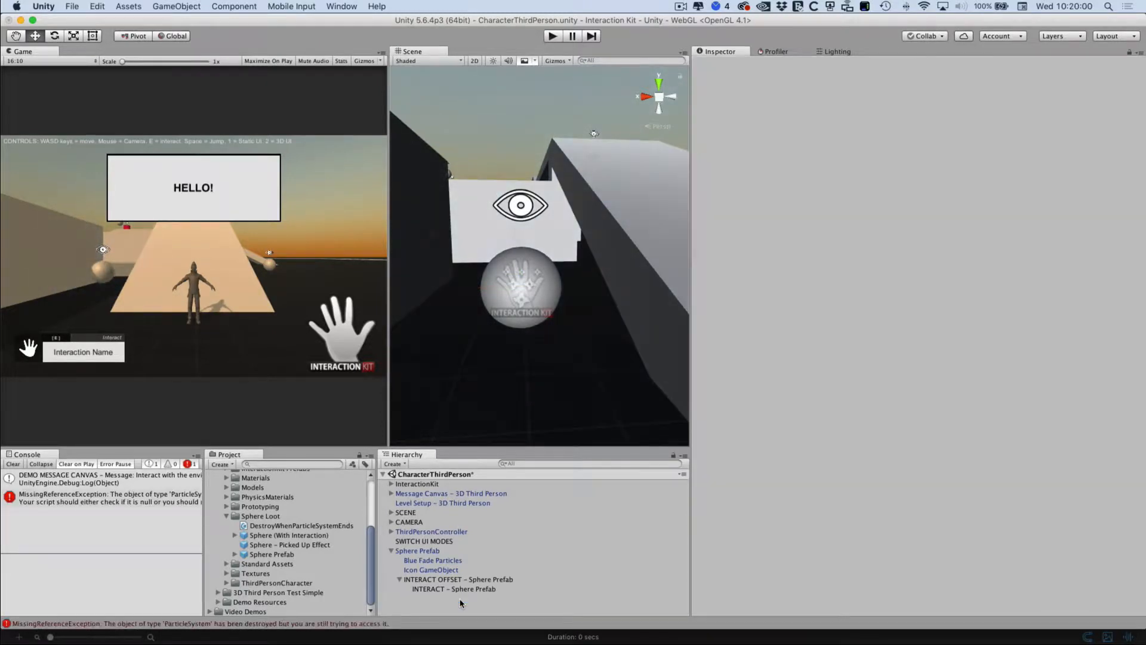
pyautogui.click(12, 464)
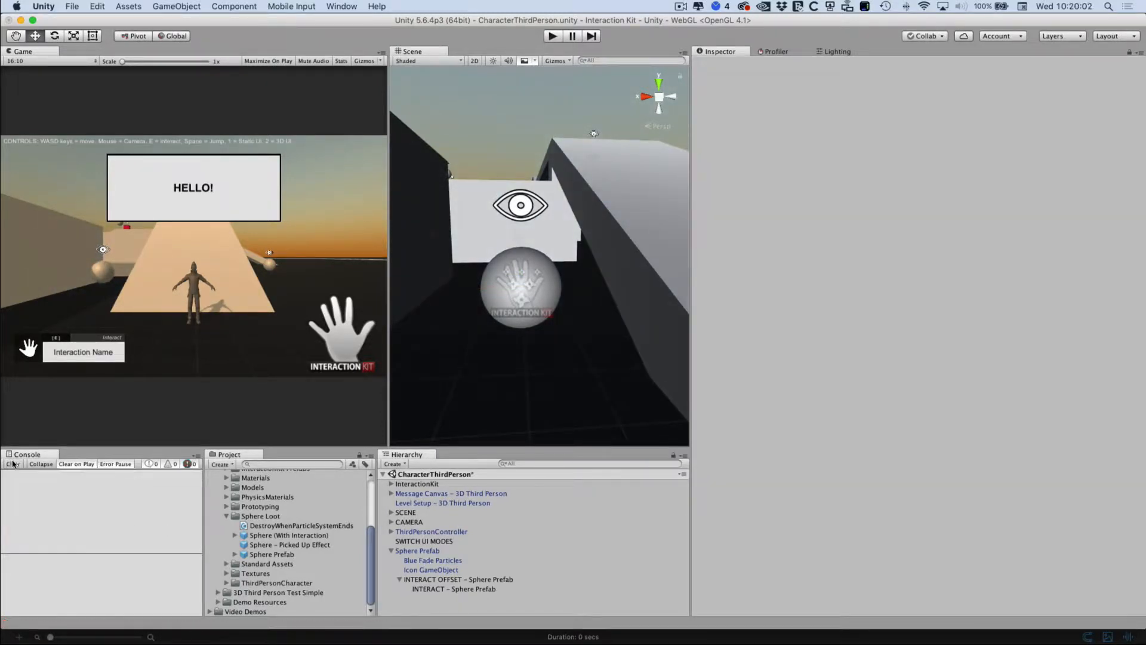
# - Select the Sphere – Picked Up Effect prefab asset and examine its Particle System and Audio Source settings
pyautogui.click(284, 554)
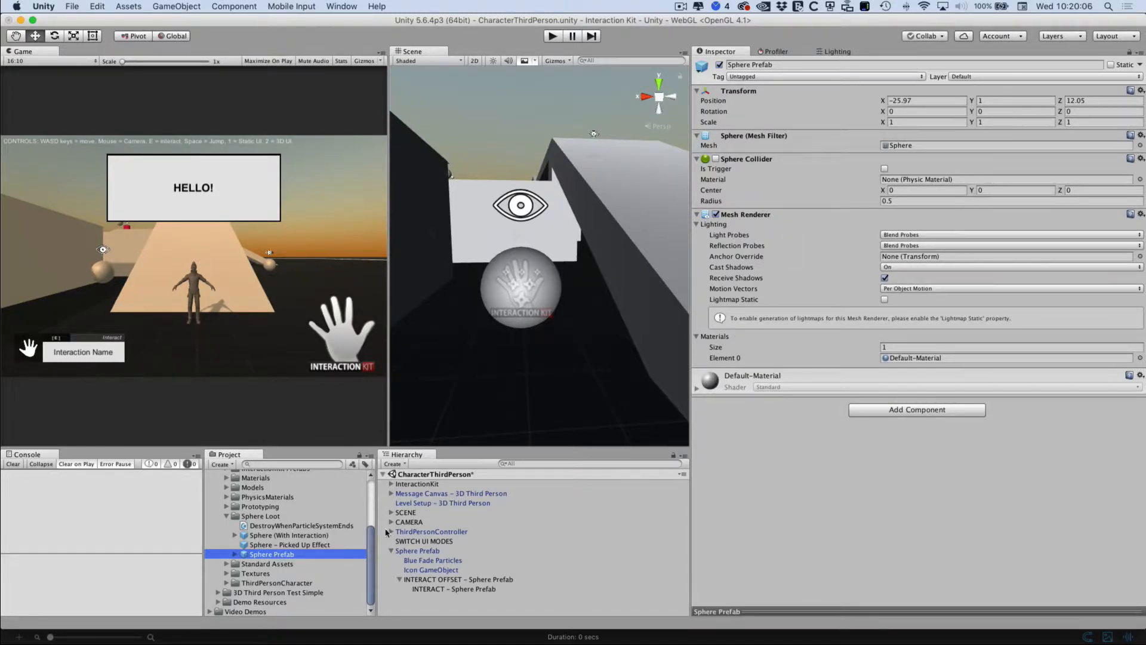
pyautogui.click(304, 545)
pyautogui.scroll(-5, 714, 382)
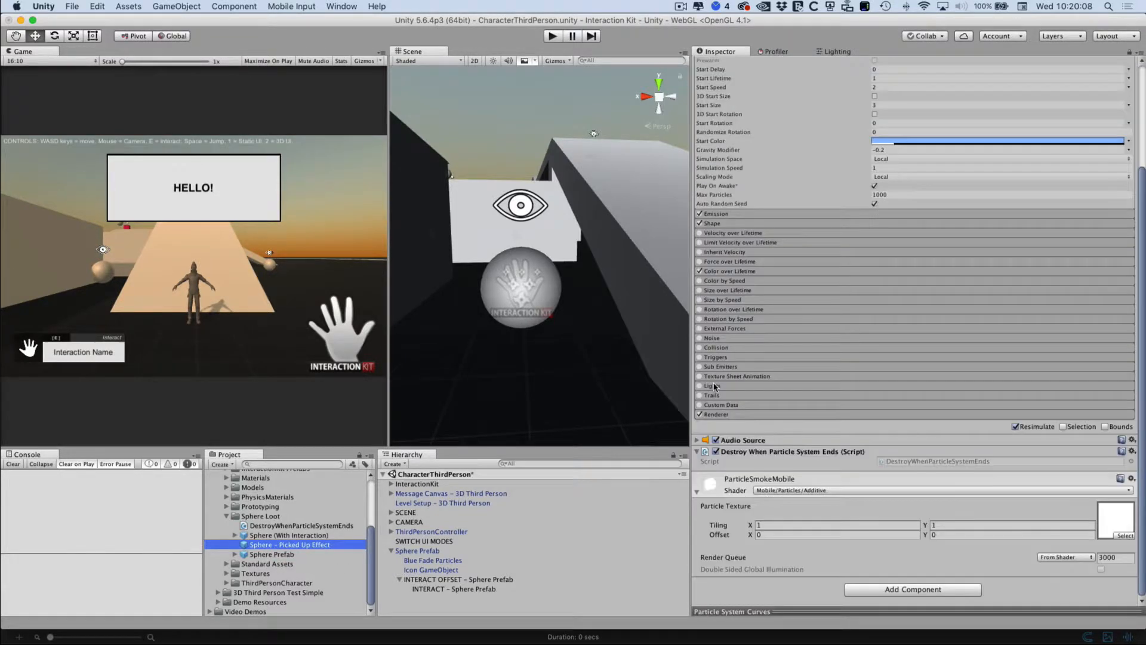
pyautogui.click(900, 442)
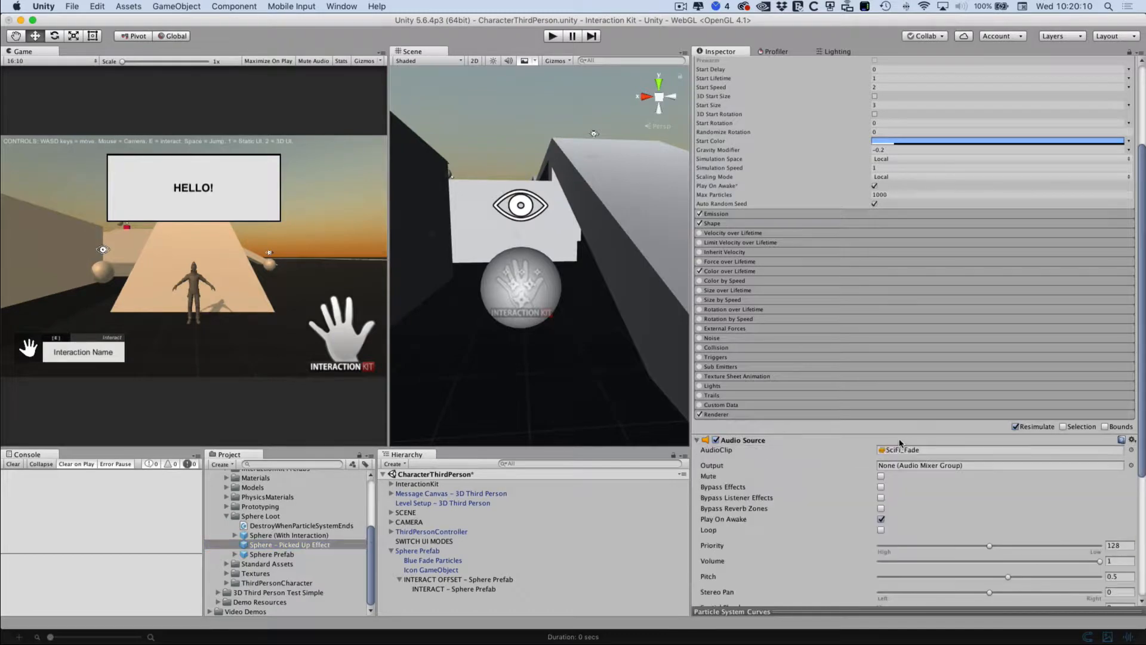
pyautogui.click(899, 442)
# - Read the DestroyWhenParticleSystemEnds script in Sublime Text, return to Unity and review the effect prefab's components
pyautogui.doubleClick(912, 457)
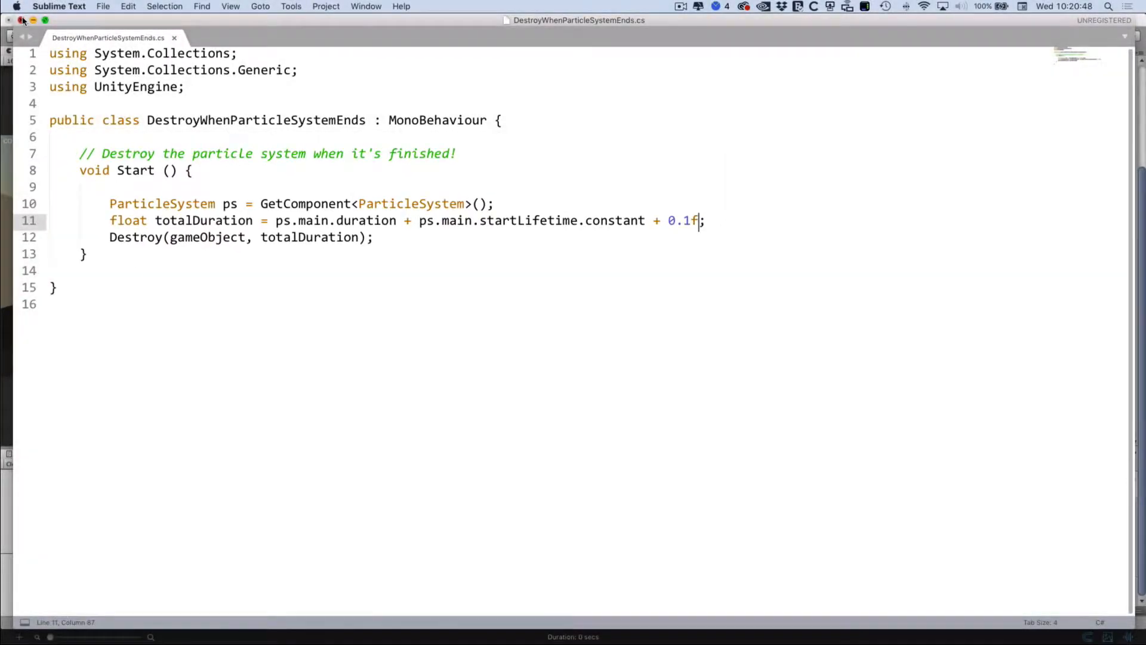
pyautogui.click(33, 20)
pyautogui.click(157, 23)
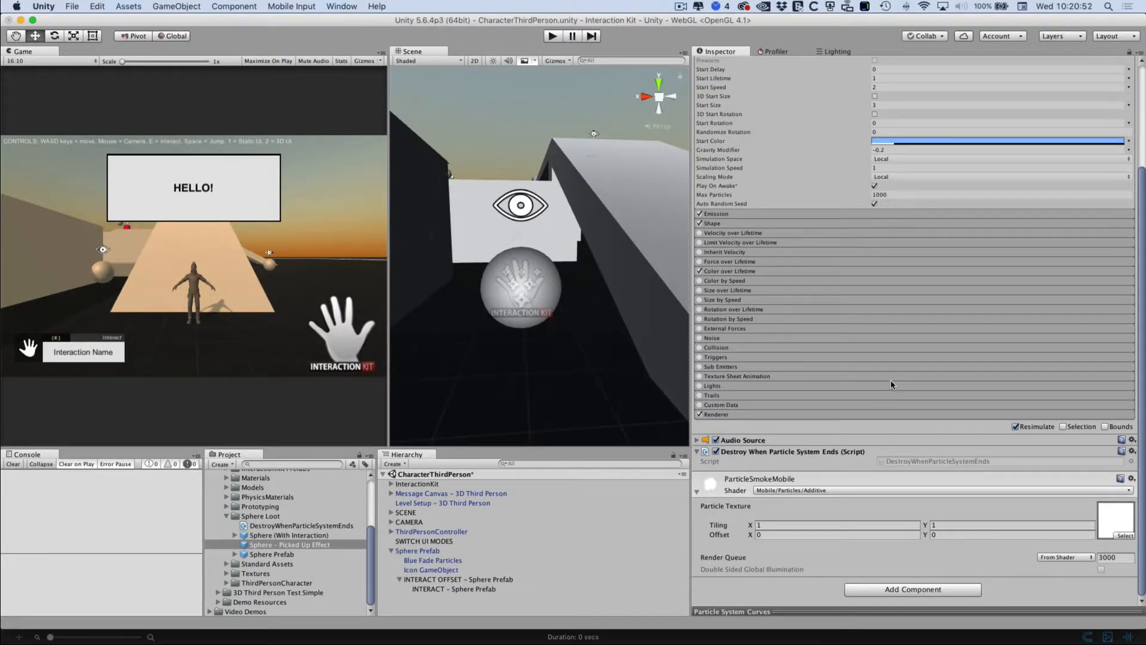
pyautogui.scroll(5, 808, 424)
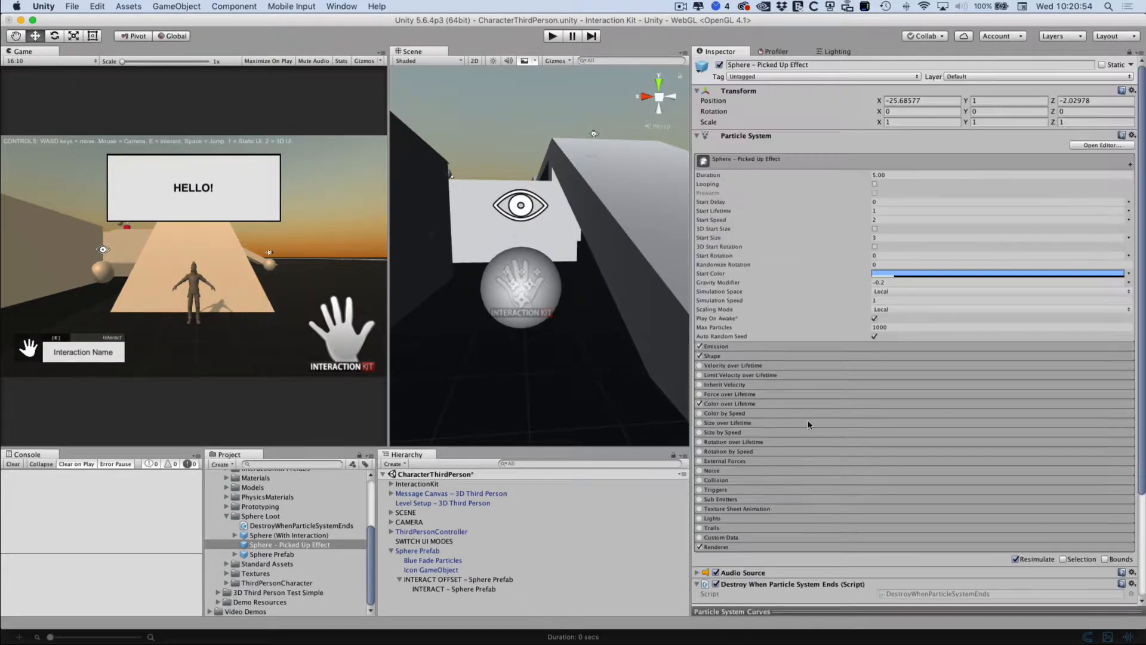
pyautogui.scroll(-5, 851, 325)
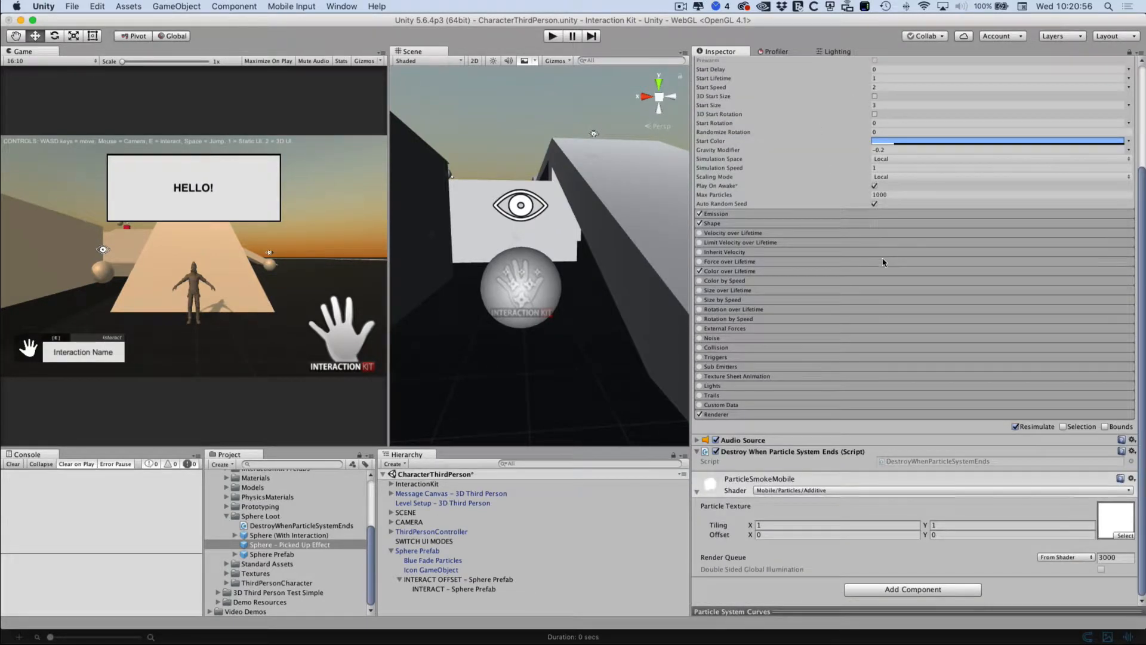
# - Add a Create GameObjects action to the INTERACT child's event that creates Sphere – Picked Up Effect at the Sphere Prefab's position
pyautogui.click(476, 588)
pyautogui.scroll(-3, 810, 388)
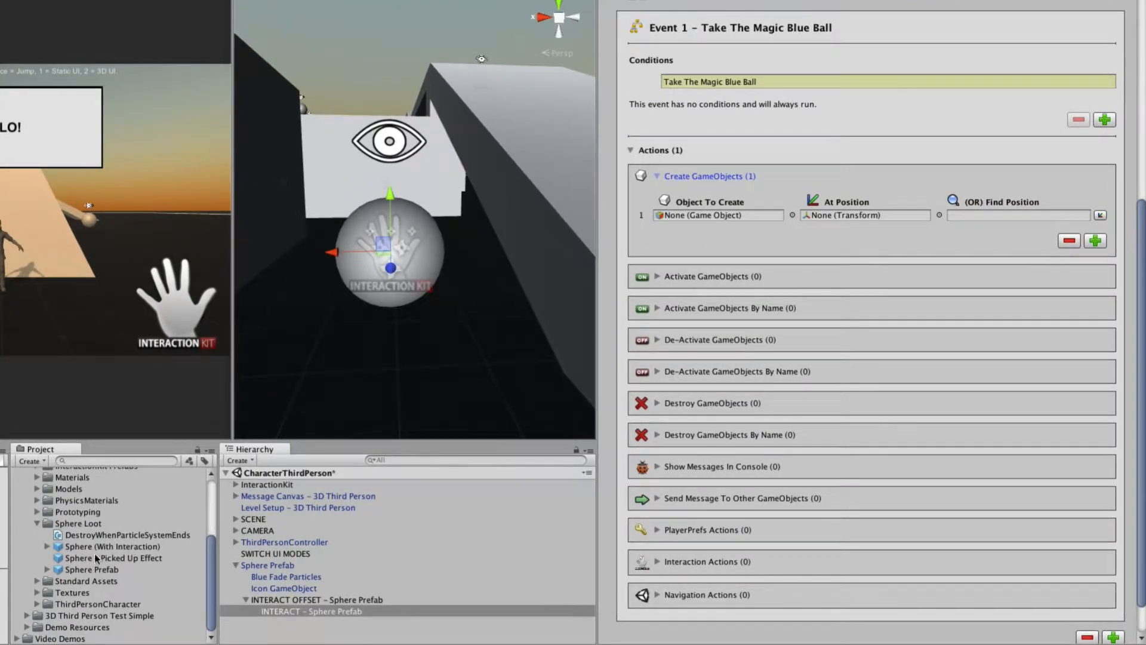
pyautogui.moveTo(113, 558); pyautogui.dragTo(707, 216)
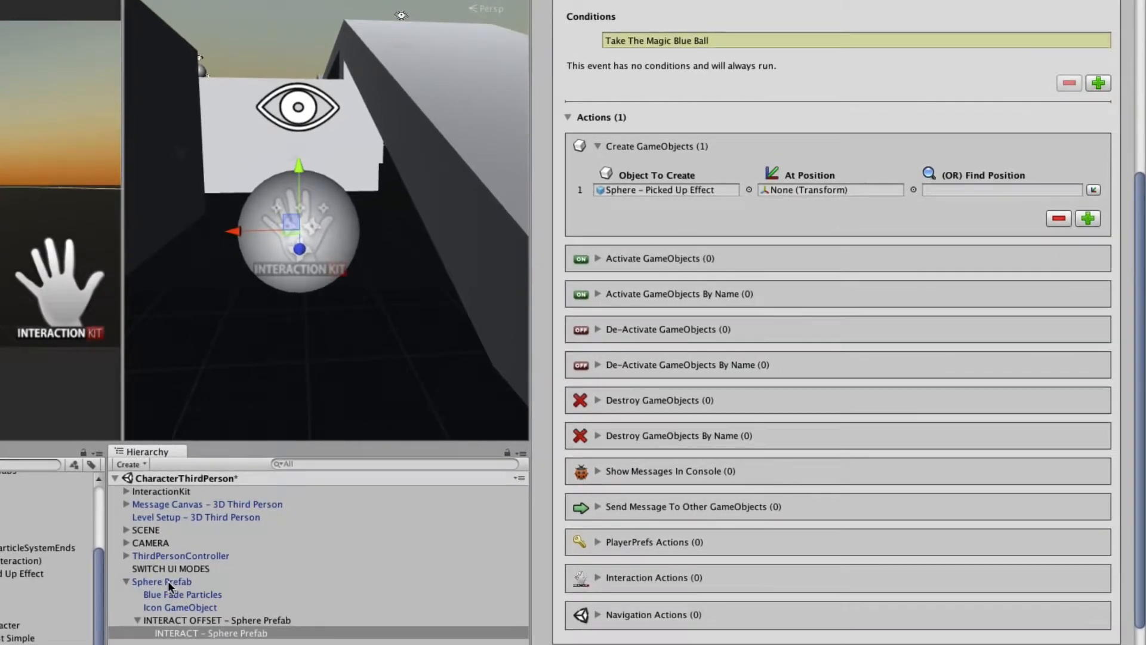
pyautogui.moveTo(163, 581); pyautogui.dragTo(888, 189)
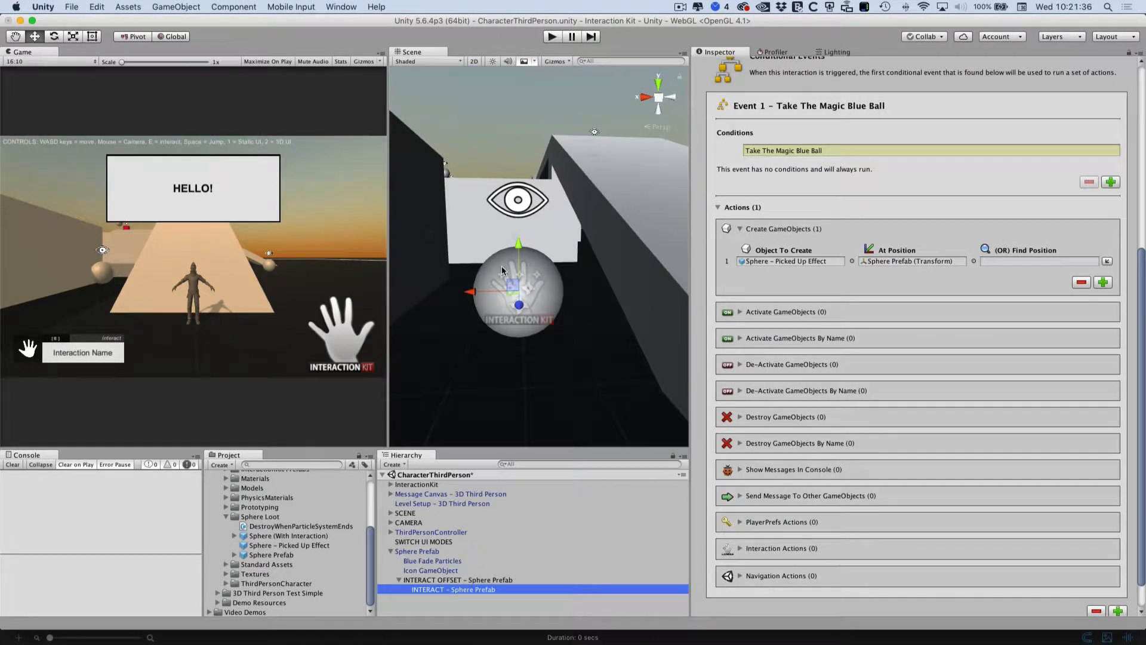
# - Add a Destroy GameObjects action to the event with Sphere Prefab as the object to destroy
pyautogui.scroll(2, 501, 269)
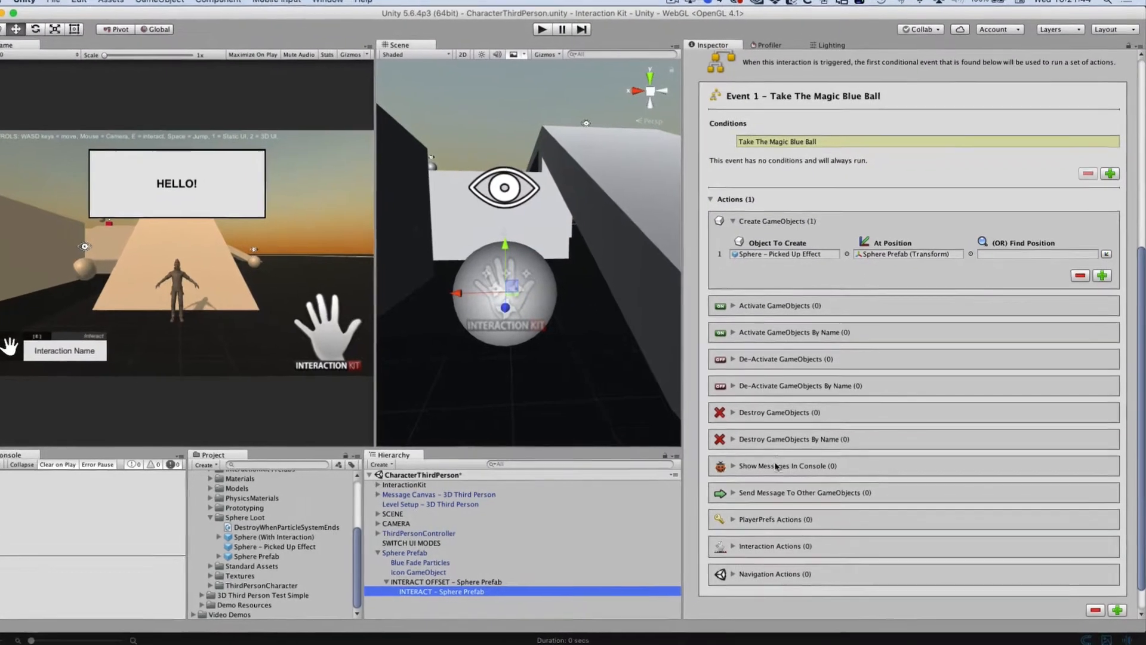
pyautogui.click(753, 410)
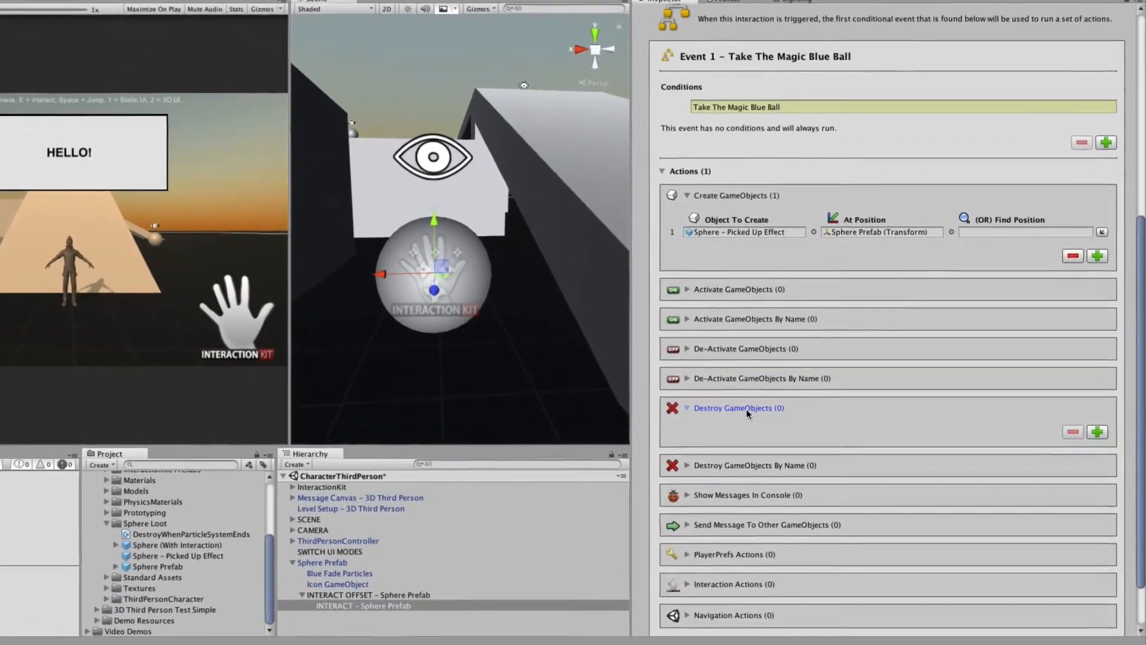
pyautogui.click(1095, 430)
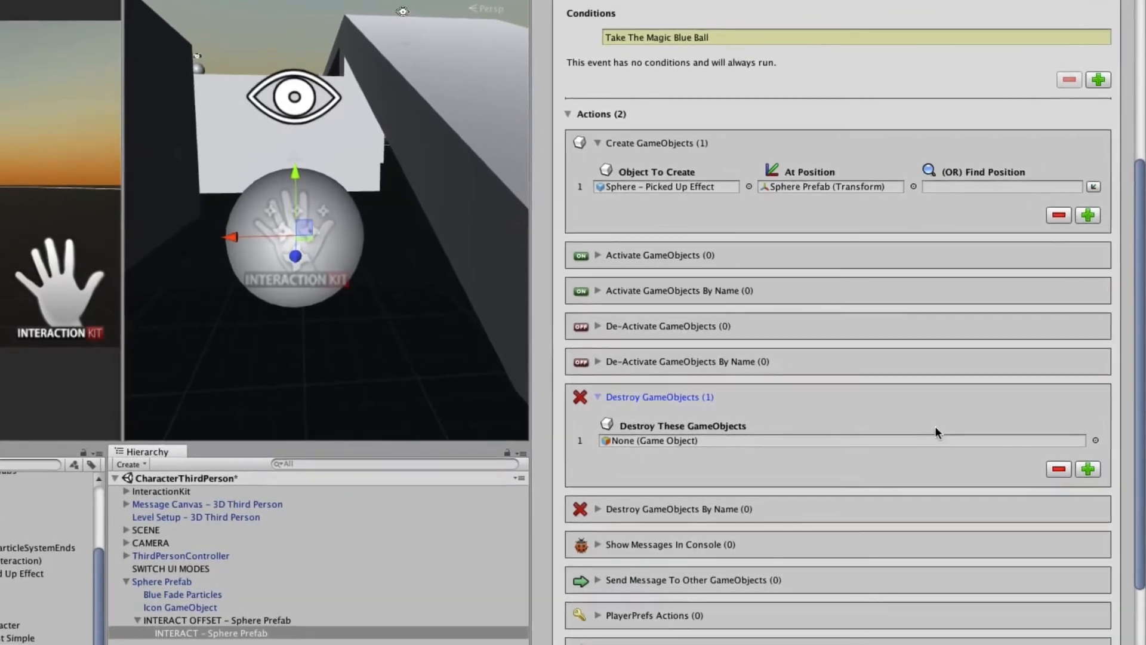
pyautogui.scroll(-3, 935, 426)
pyautogui.moveTo(170, 579); pyautogui.dragTo(589, 467)
pyautogui.moveTo(684, 384); pyautogui.dragTo(686, 384)
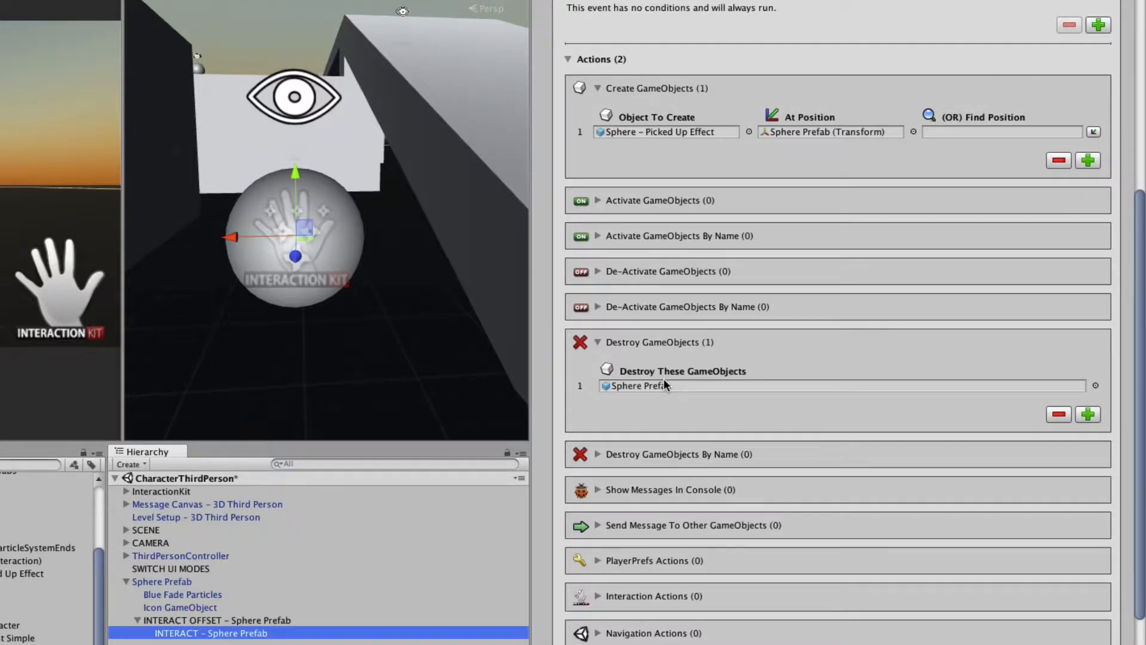
# - Review the interaction's properties, the event's conditions and its create and destroy actions
pyautogui.scroll(-3, 786, 482)
pyautogui.scroll(7, 787, 482)
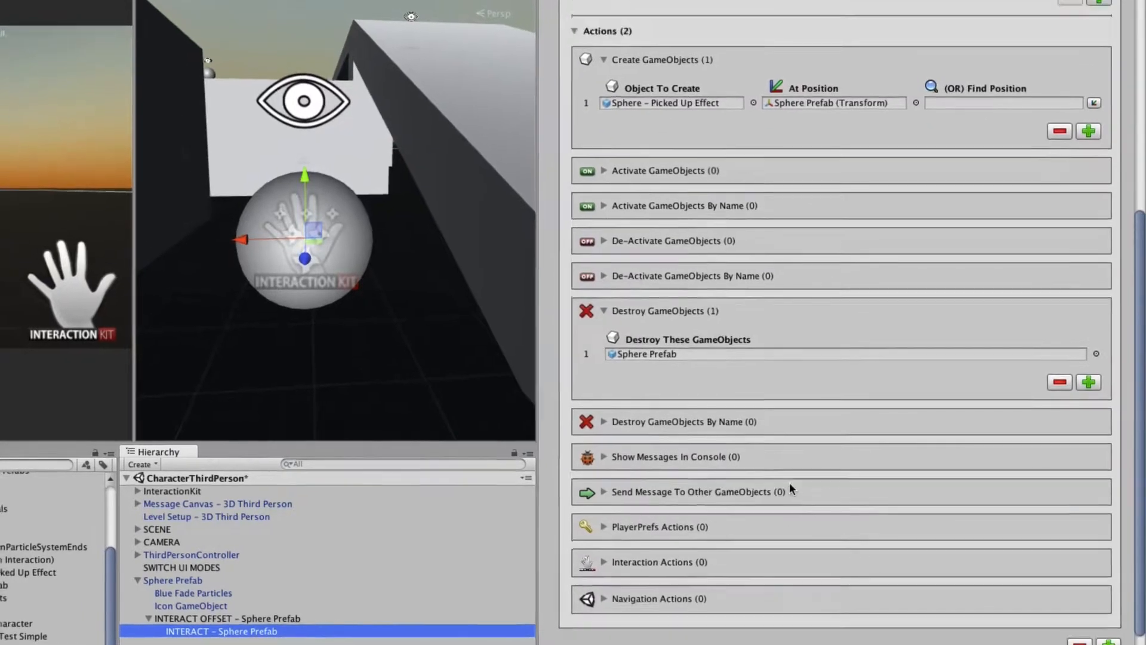
pyautogui.scroll(-6, 798, 483)
pyautogui.scroll(2, 798, 487)
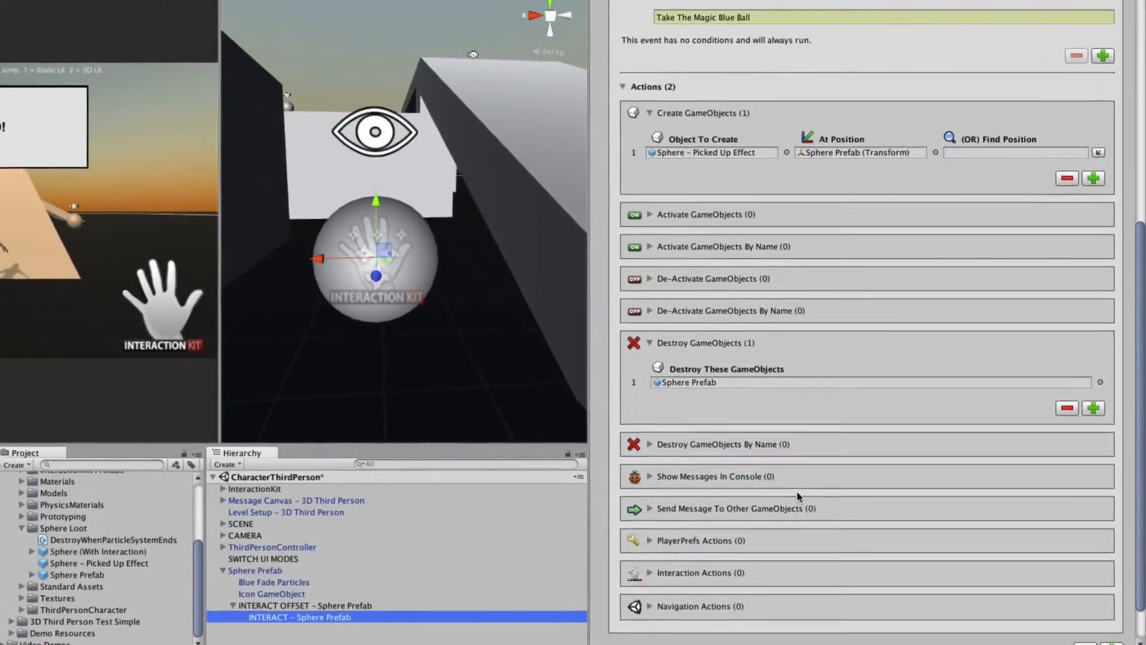
pyautogui.scroll(8, 788, 476)
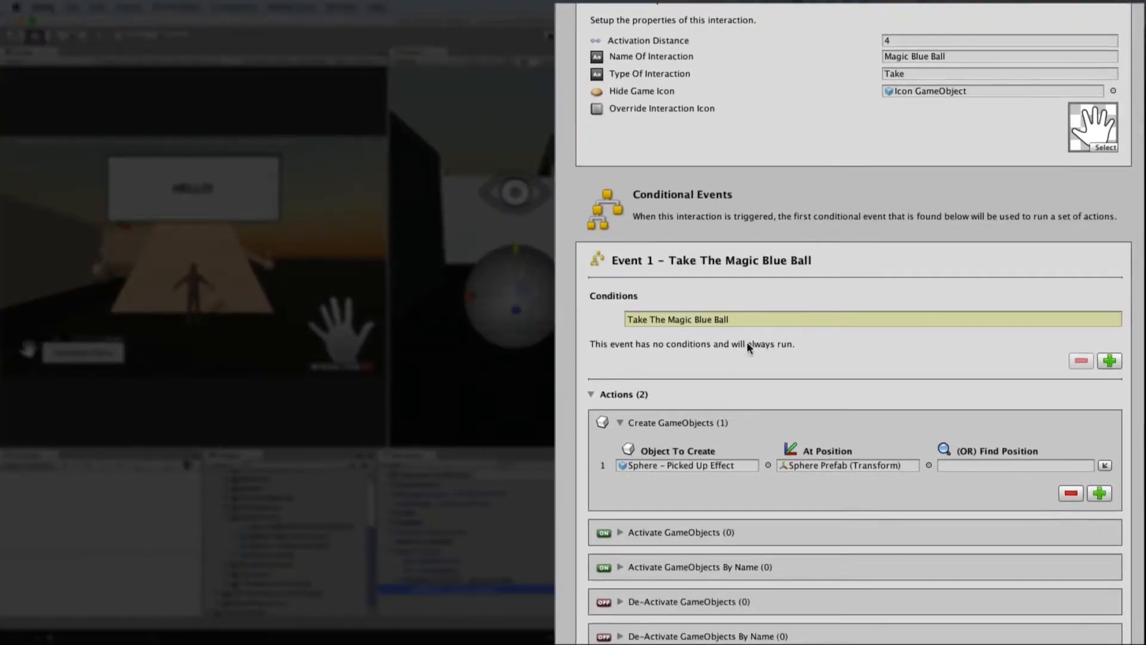
pyautogui.scroll(-5, 657, 357)
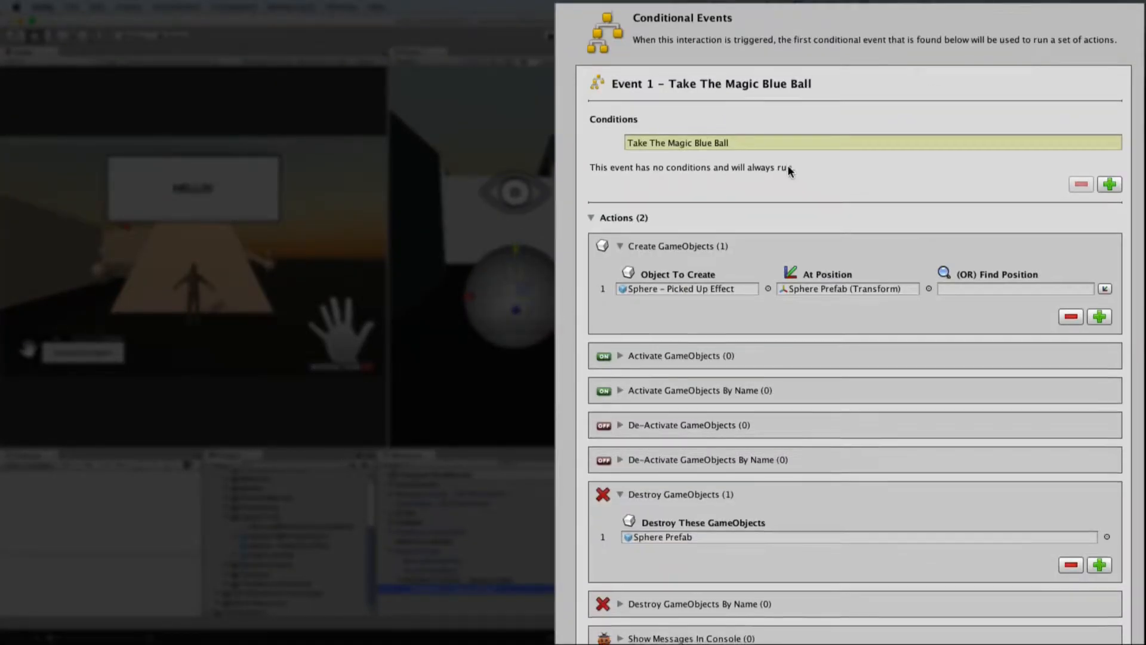
pyautogui.scroll(-2, 788, 168)
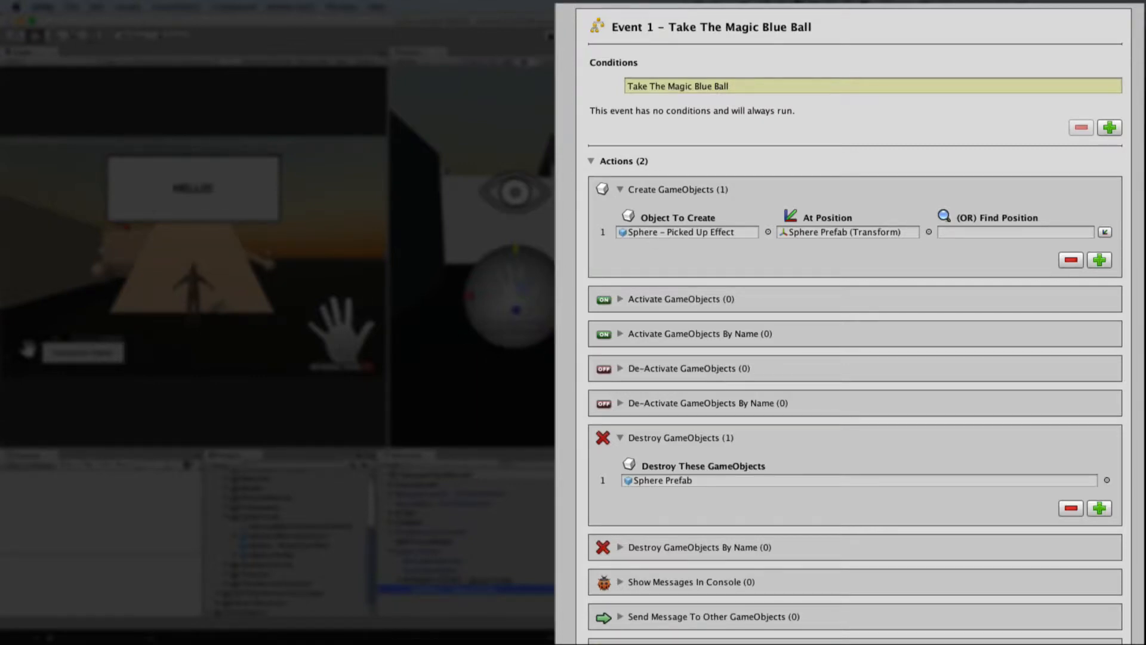
pyautogui.scroll(-3, 787, 234)
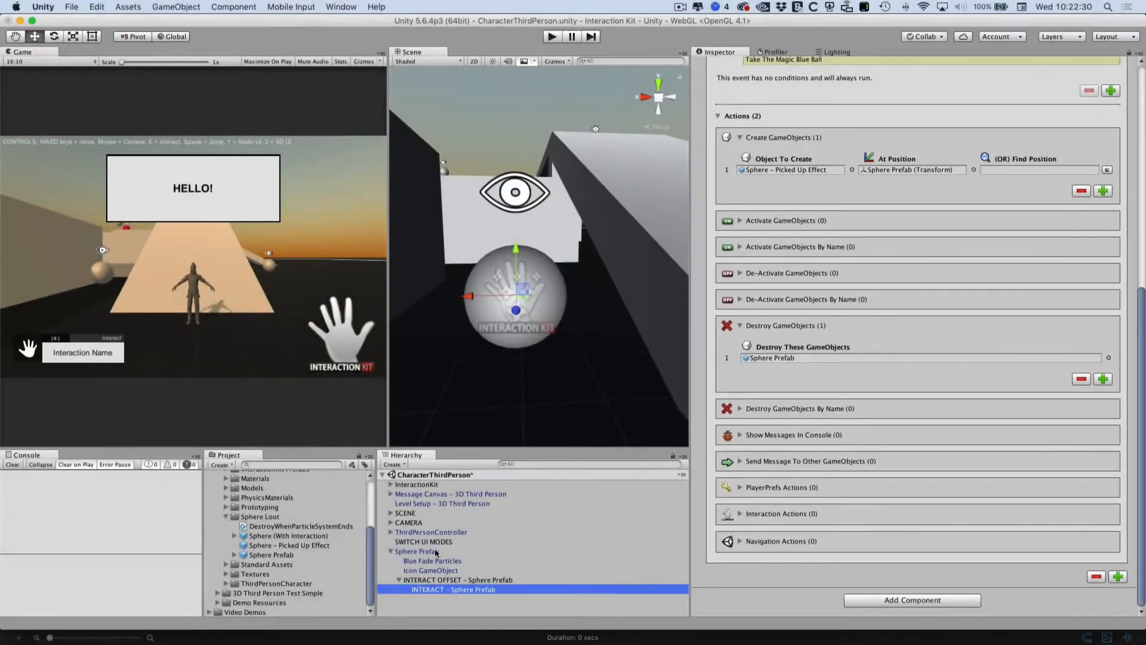
# - Collapse the Sphere Prefab's children in the Hierarchy and clear the selection
pyautogui.click(432, 551)
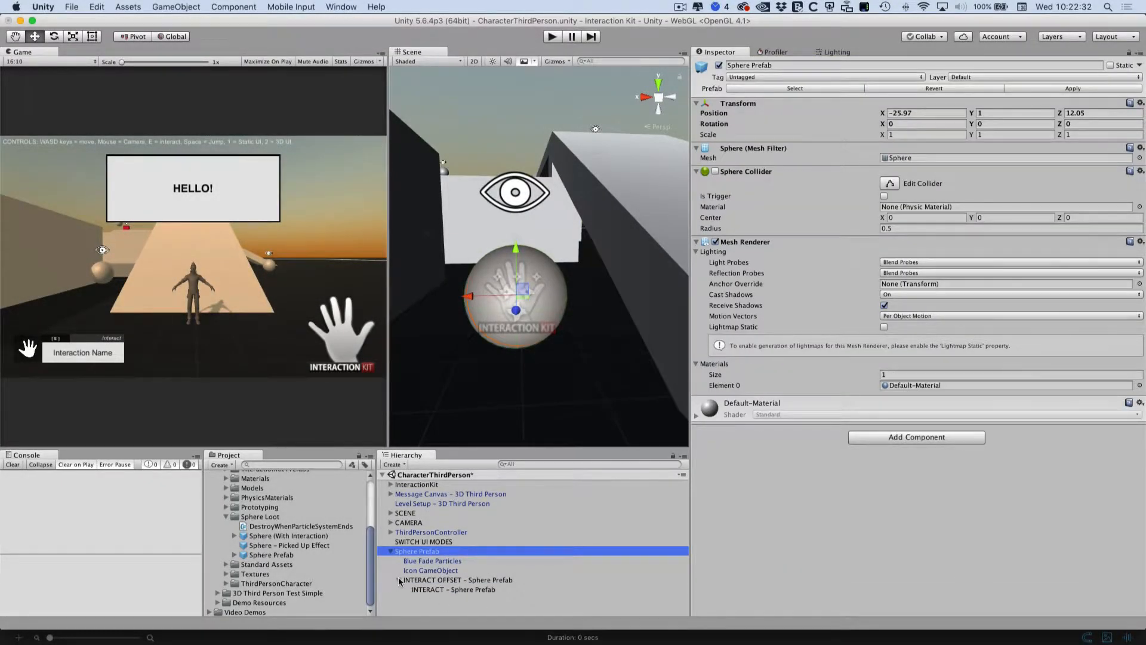
pyautogui.click(392, 550)
pyautogui.click(475, 585)
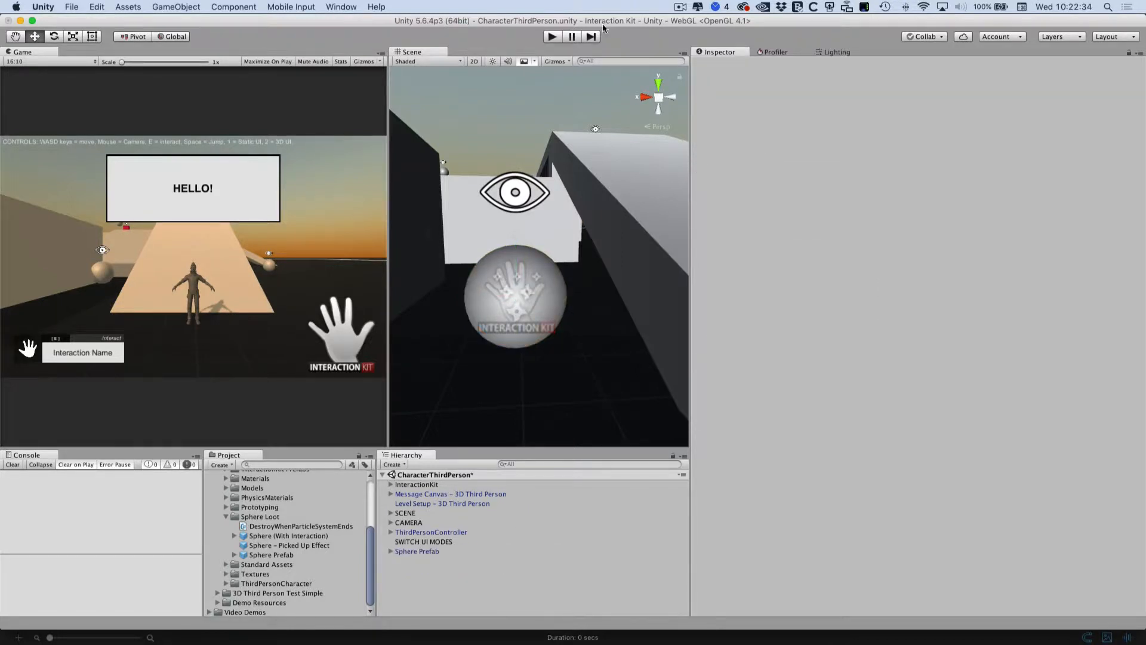
# - Start play mode and walk the character around the ramp up to the Magic Blue Ball
pyautogui.click(547, 39)
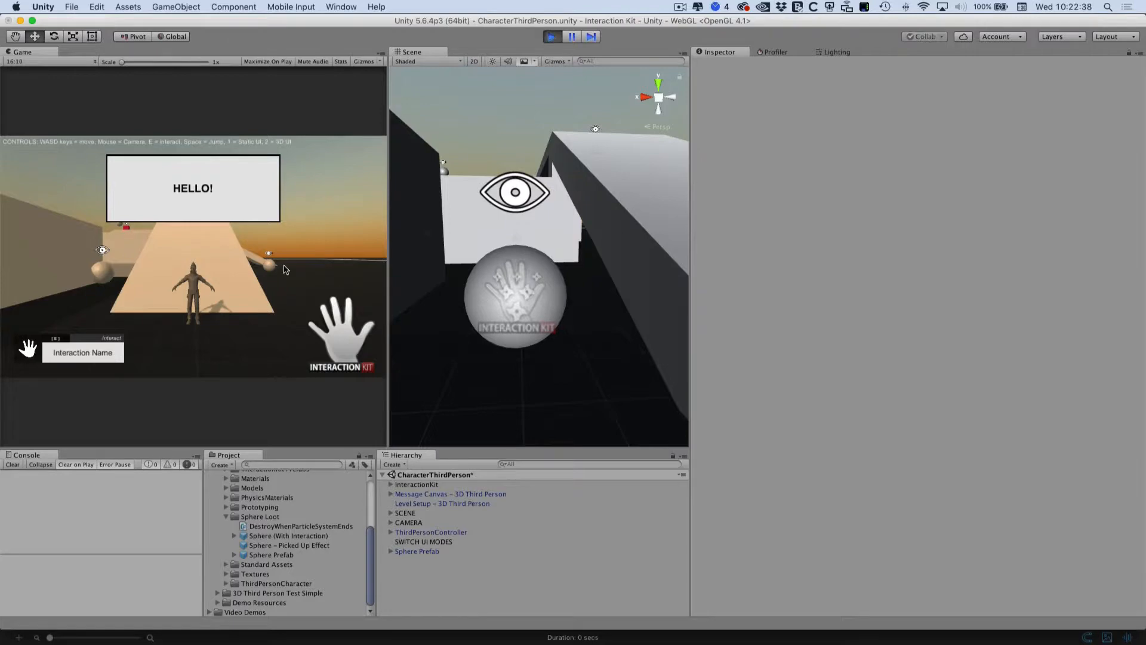
pyautogui.press('a')
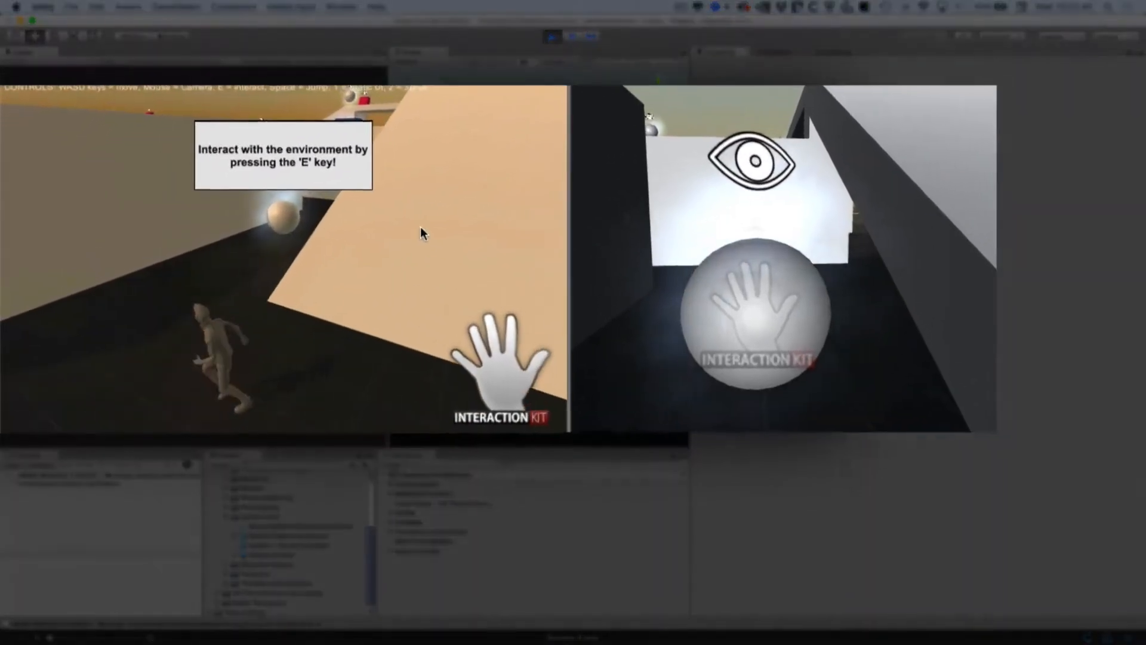
pyautogui.press('w')
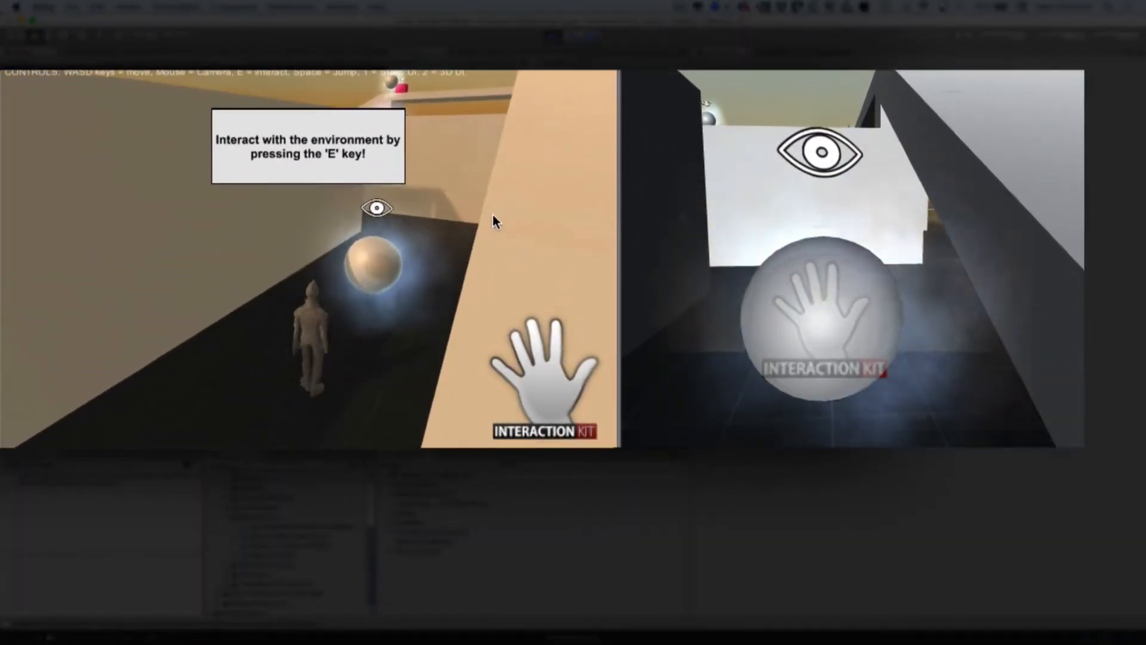
pyautogui.press('w')
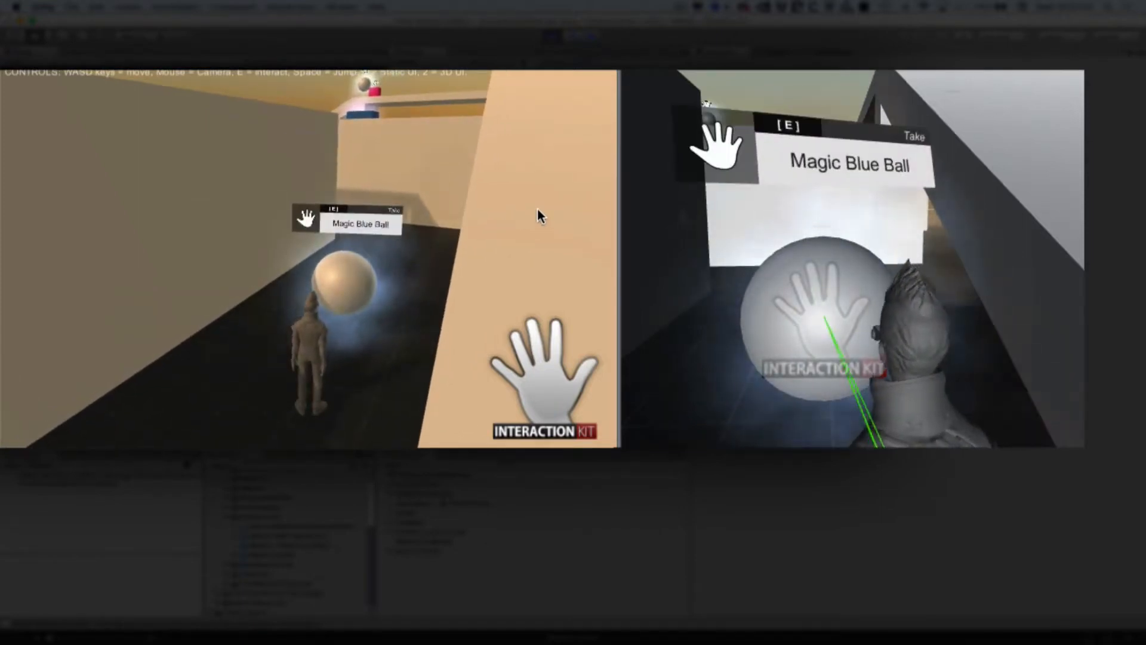
# - Move the character out of and back into the ball's range several times, and finish by taking the Magic Blue Ball
pyautogui.press('s')
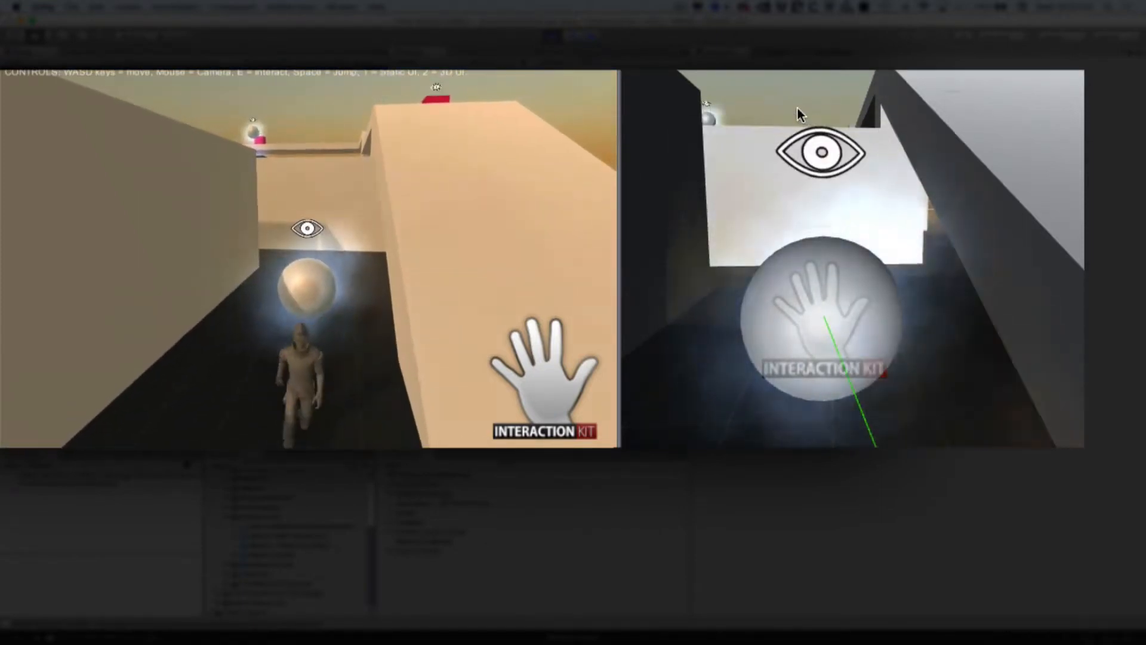
pyautogui.press('w')
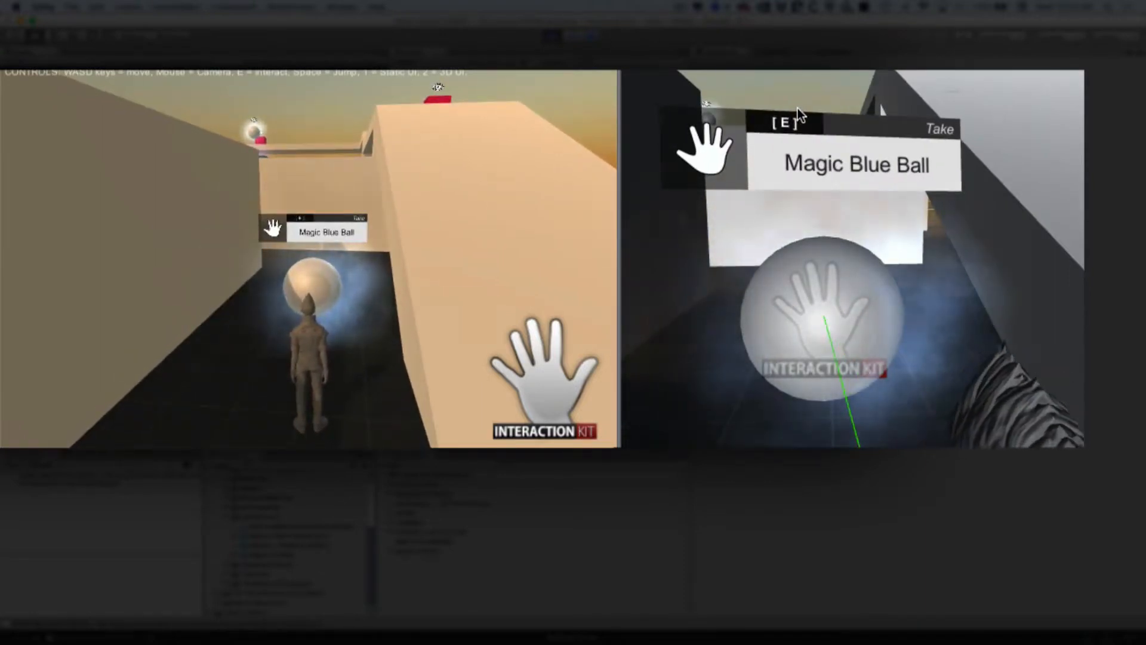
pyautogui.press('s')
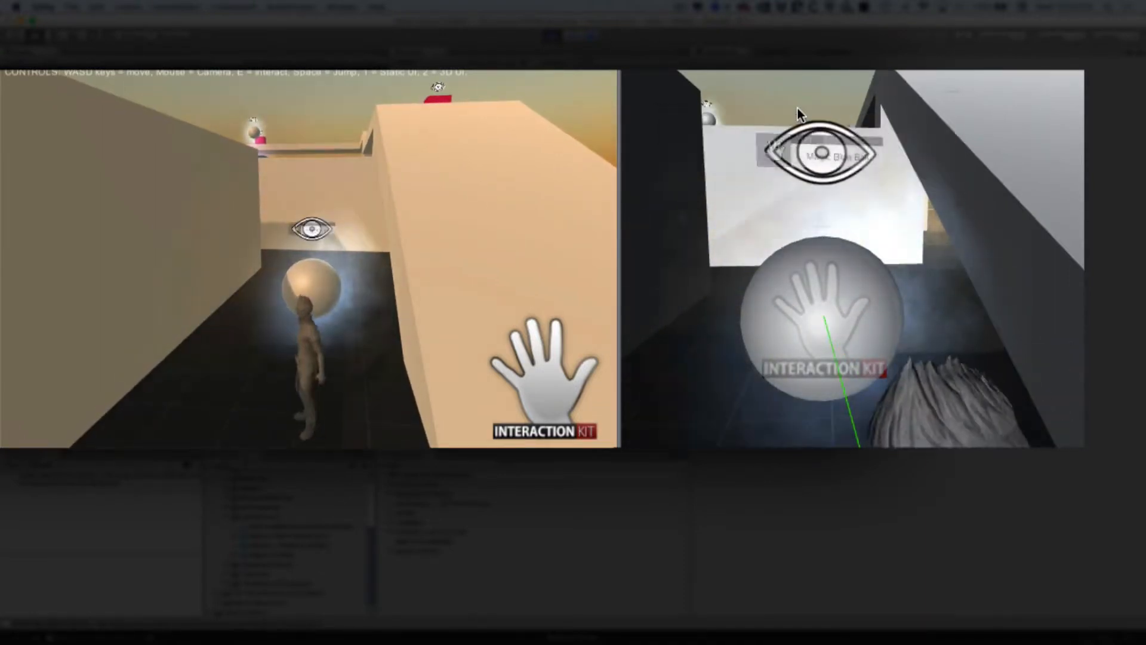
pyautogui.press('w')
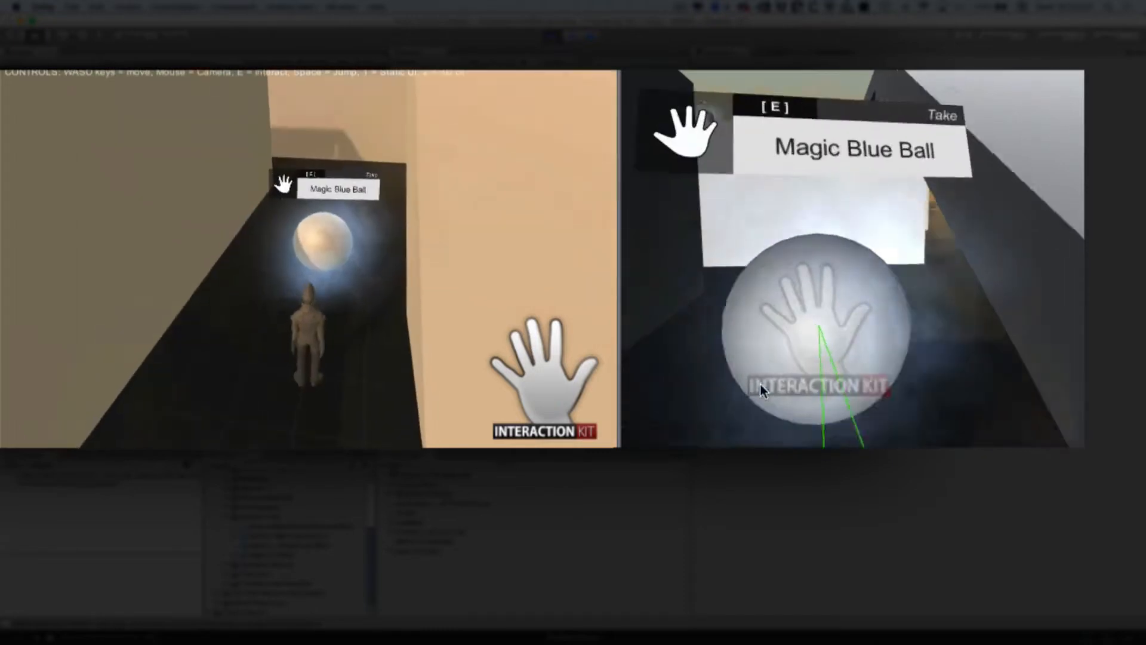
pyautogui.press('s')
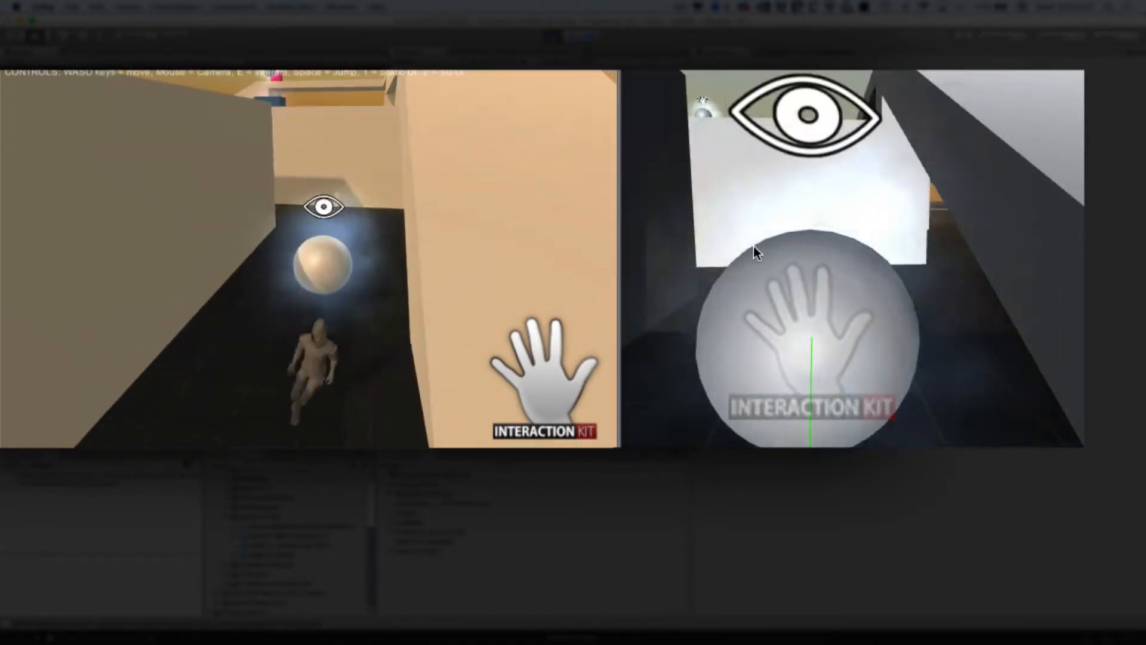
pyautogui.press('w')
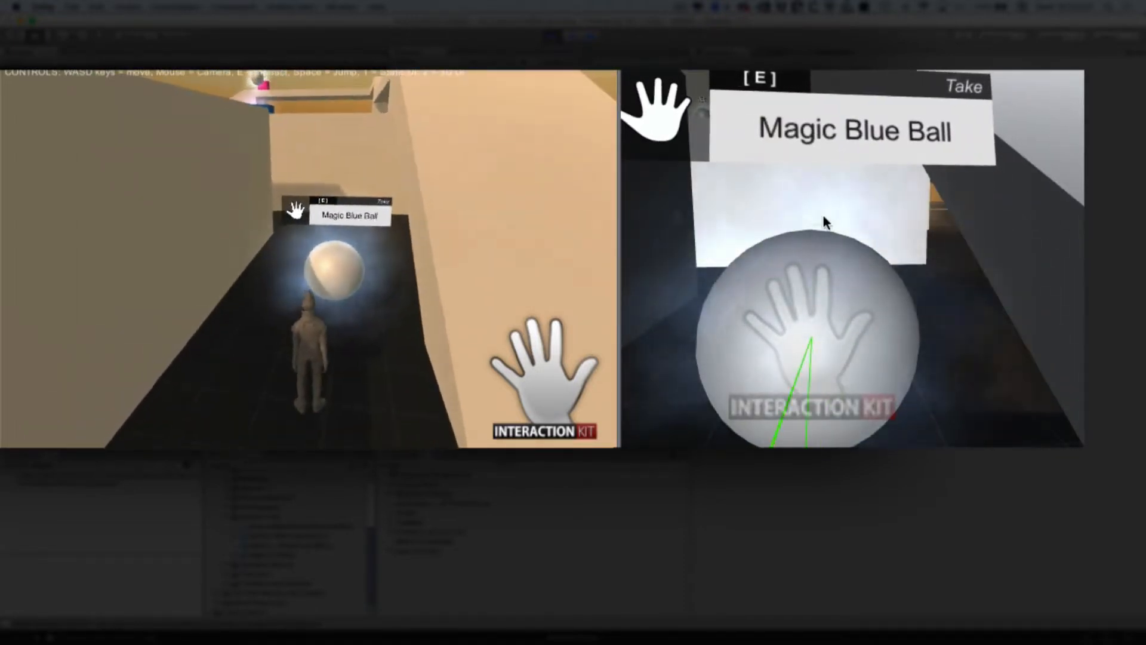
pyautogui.press('e')
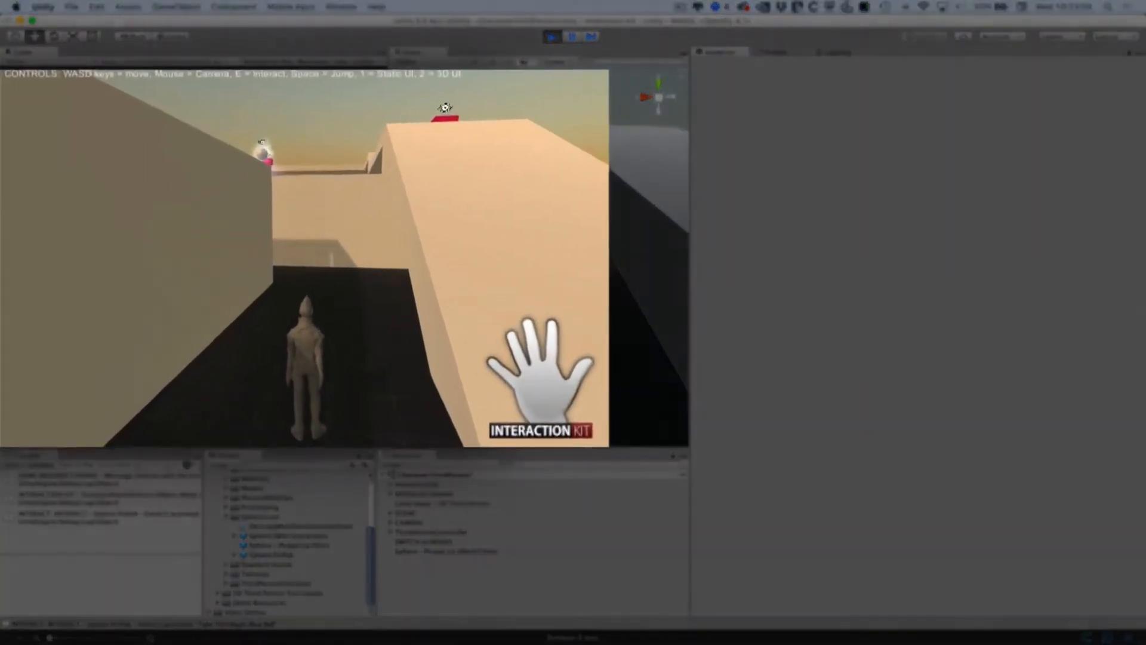
# - Run the character back out of the corridor to the open floor in front of the ramp
pyautogui.press('s')
pyautogui.press('d')
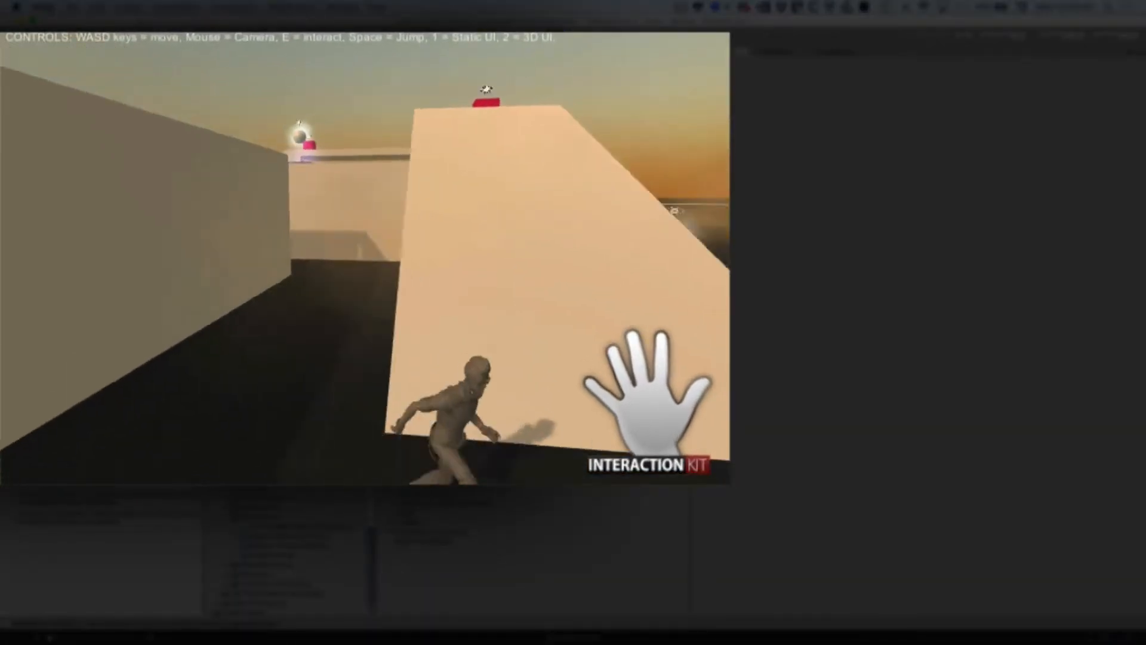
pyautogui.press('s')
pyautogui.press('w')
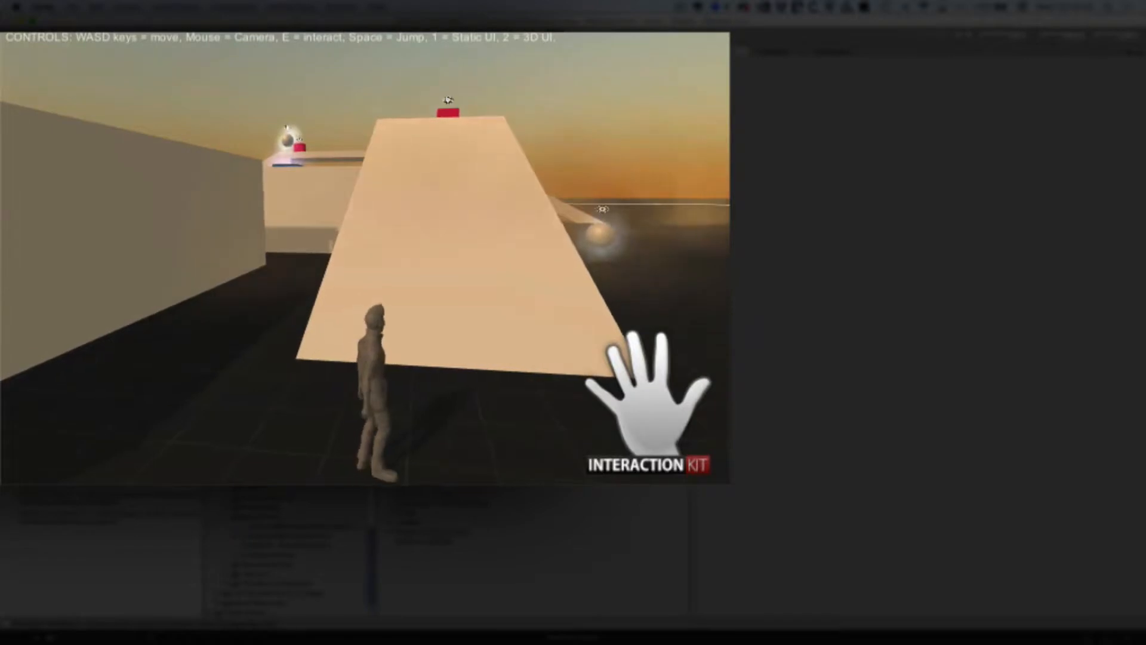
pyautogui.press('d')
pyautogui.press('a')
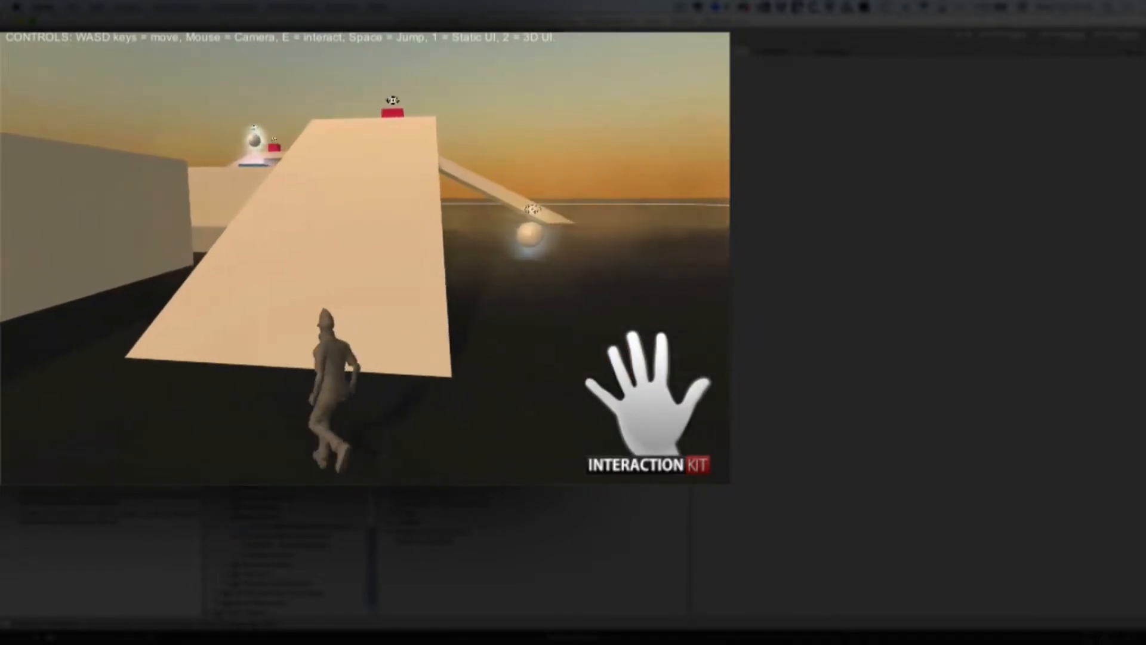
pyautogui.press('w')
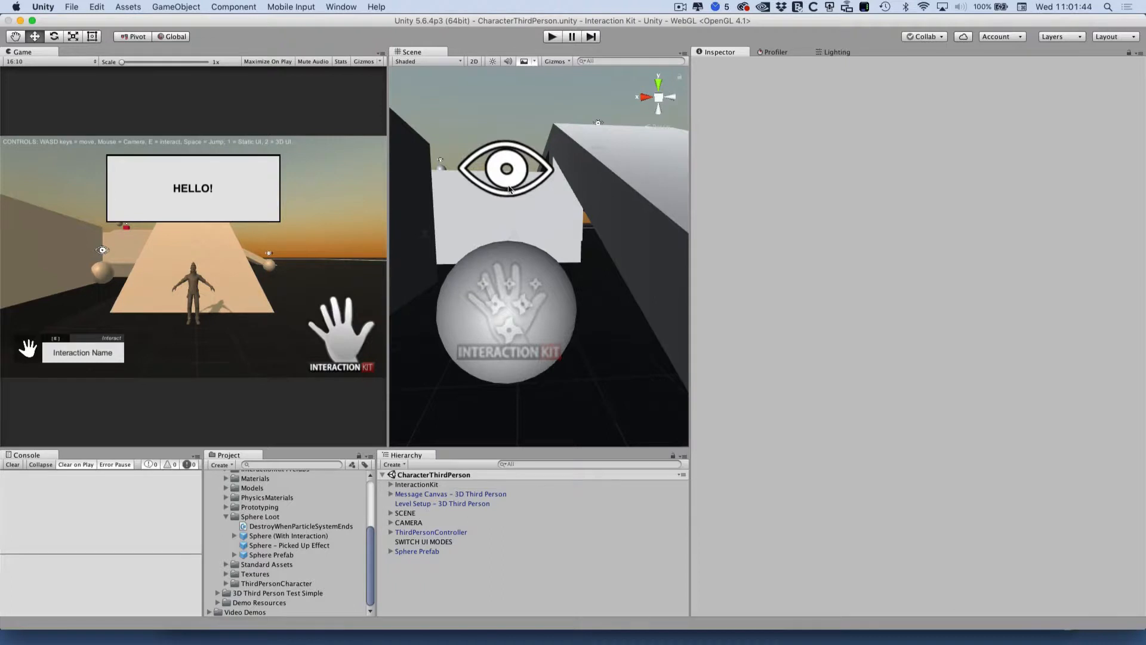
# - Find the pink Interactive Ethan NPC in the Scene view, select it and frame it
pyautogui.scroll(-3, 508, 190)
pyautogui.keyDown('alt'); pyautogui.moveTo(414, 199); pyautogui.dragTo(532, 256); pyautogui.keyUp('alt')
pyautogui.moveTo(460, 158); pyautogui.dragTo(575, 315, button='middle')
pyautogui.moveTo(448, 129); pyautogui.dragTo(588, 293, button='middle')
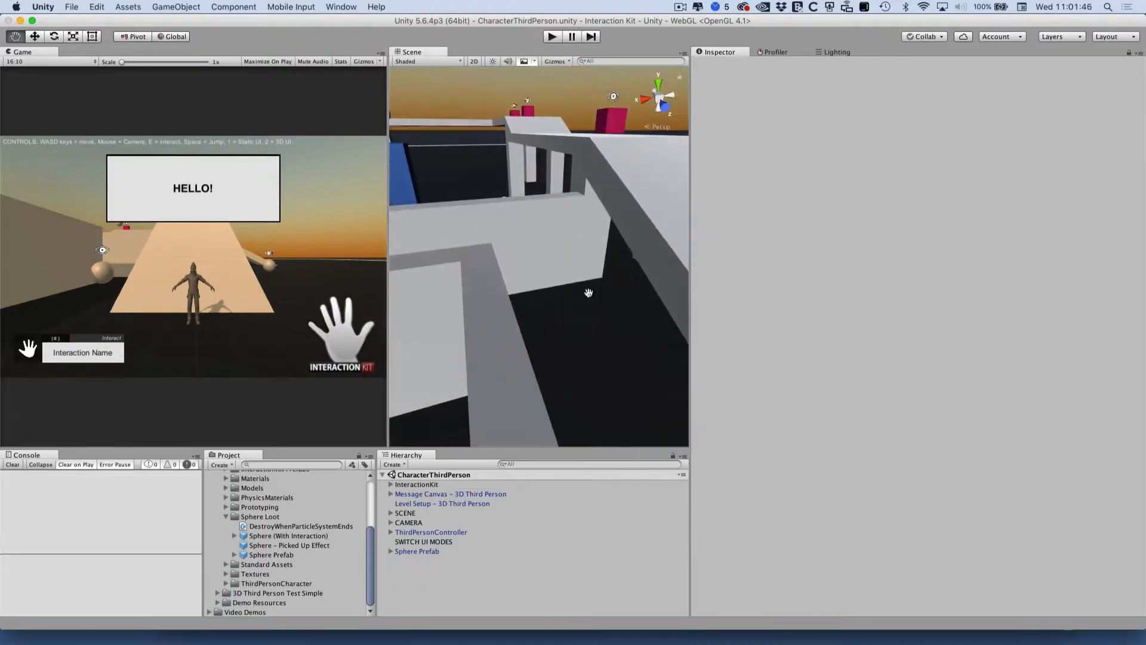
pyautogui.moveTo(463, 200)
pyautogui.mouseDown(button='middle')
pyautogui.moveTo(523, 257)
pyautogui.moveTo(585, 258)
pyautogui.mouseUp(button='middle')
pyautogui.moveTo(517, 239); pyautogui.dragTo(615, 272, button='middle')
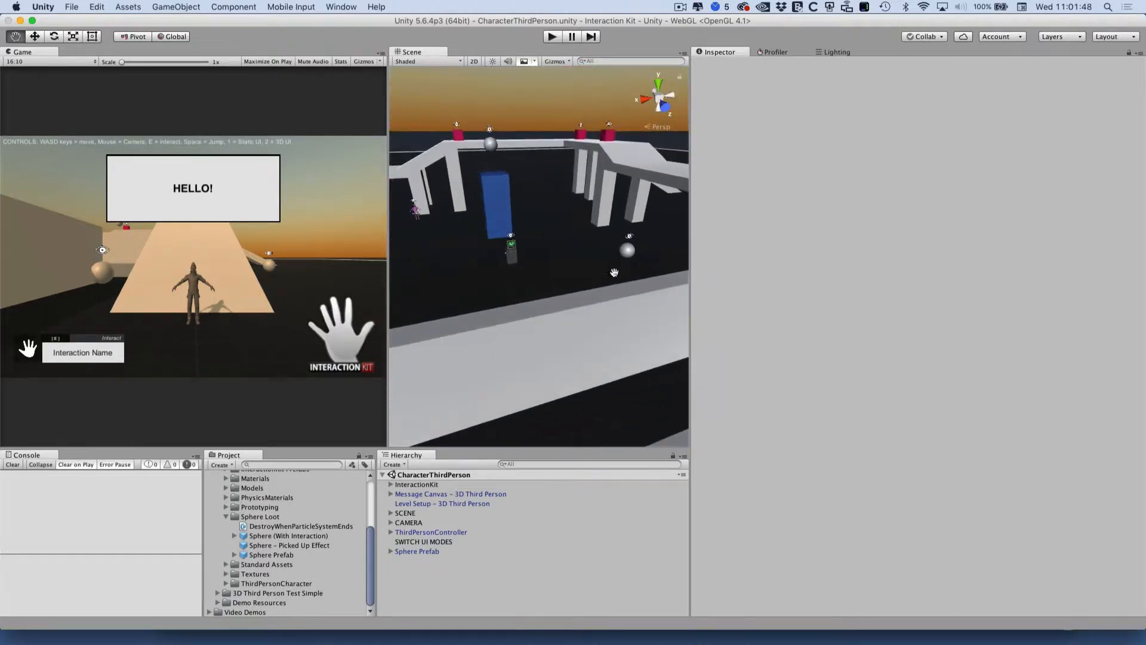
pyautogui.keyDown('alt'); pyautogui.moveTo(614, 273); pyautogui.dragTo(449, 231); pyautogui.keyUp('alt')
pyautogui.click(501, 236)
pyautogui.press('f')
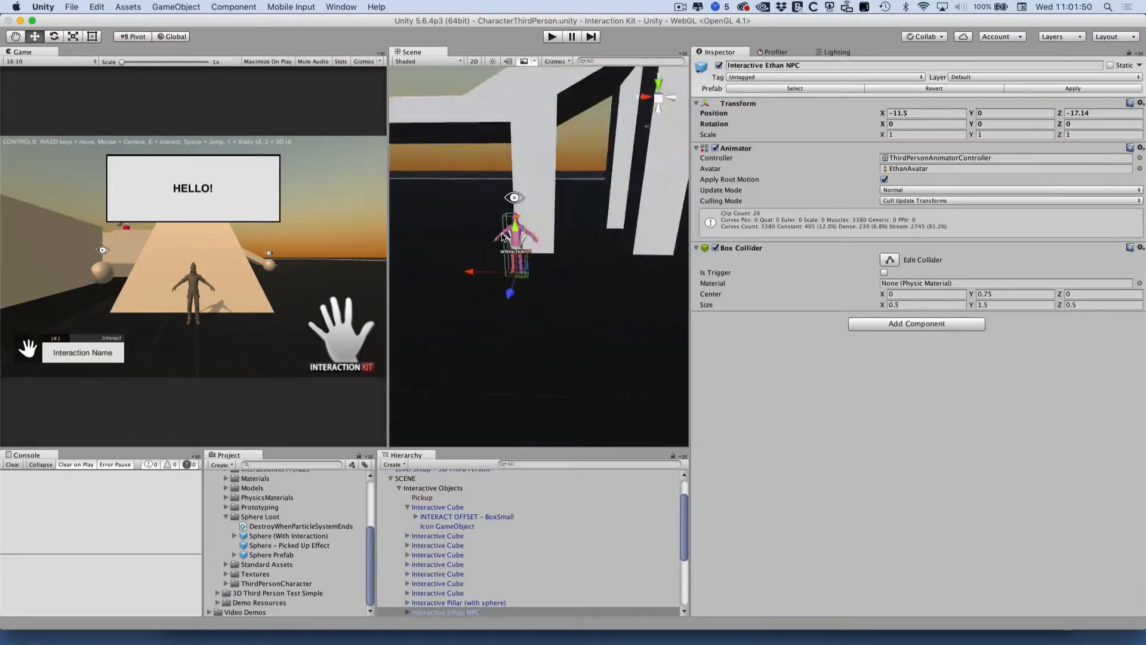
# - Expand Interactive Ethan NPC and its INTERACT OFFSET in the Hierarchy and select the INTERACT – Interactive Ethan NPC child
pyautogui.scroll(-3, 597, 264)
pyautogui.keyDown('alt'); pyautogui.moveTo(587, 259); pyautogui.dragTo(615, 242); pyautogui.keyUp('alt')
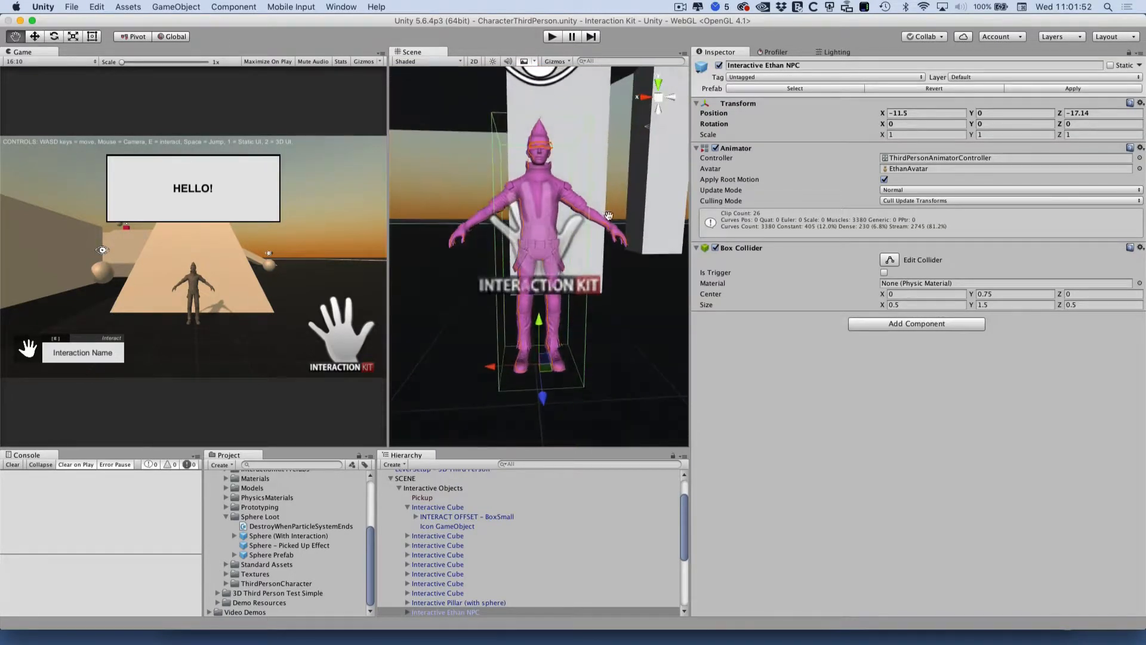
pyautogui.moveTo(589, 233); pyautogui.dragTo(590, 286, button='middle')
pyautogui.keyDown('alt'); pyautogui.moveTo(582, 286); pyautogui.dragTo(595, 283); pyautogui.keyUp('alt')
pyautogui.scroll(-3, 454, 552)
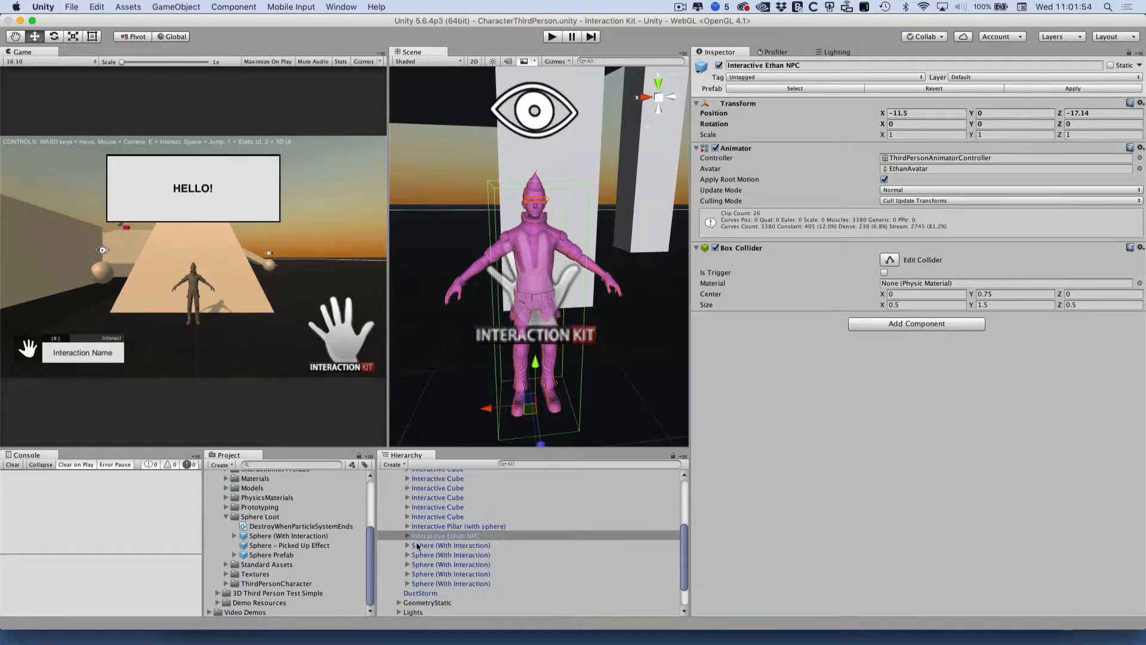
pyautogui.click(408, 536)
pyautogui.click(536, 574)
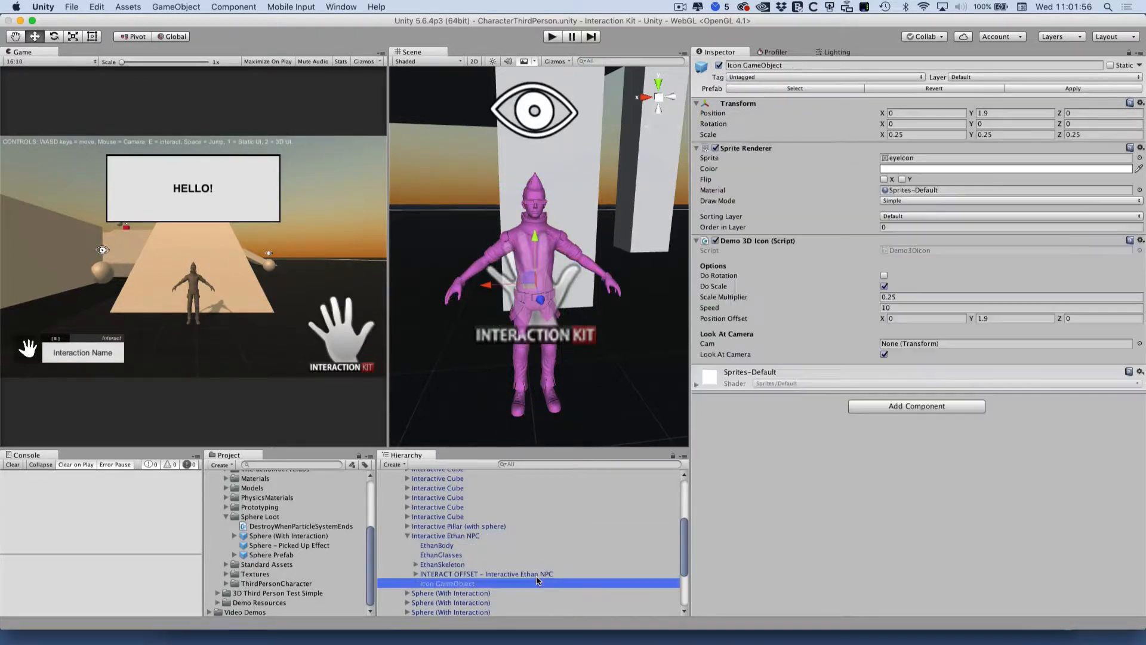
pyautogui.press('Right')
pyautogui.press('Down')
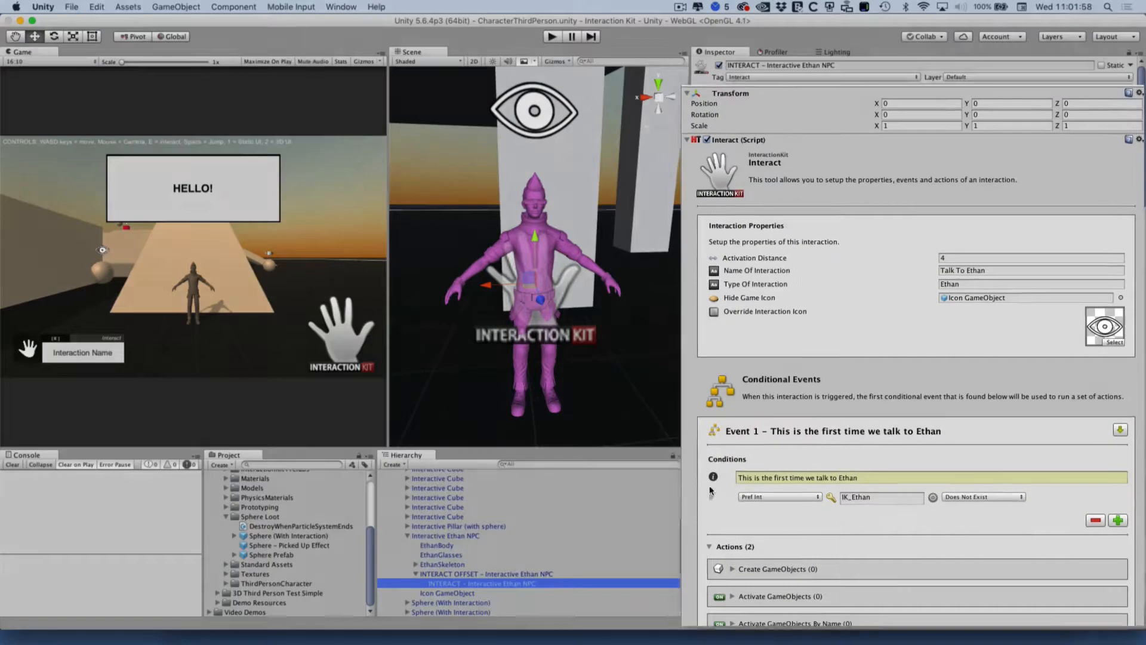
# - Review the Talk To Ethan interaction's three conditional events and collapse the Actions section of each event
pyautogui.scroll(-15, 772, 418)
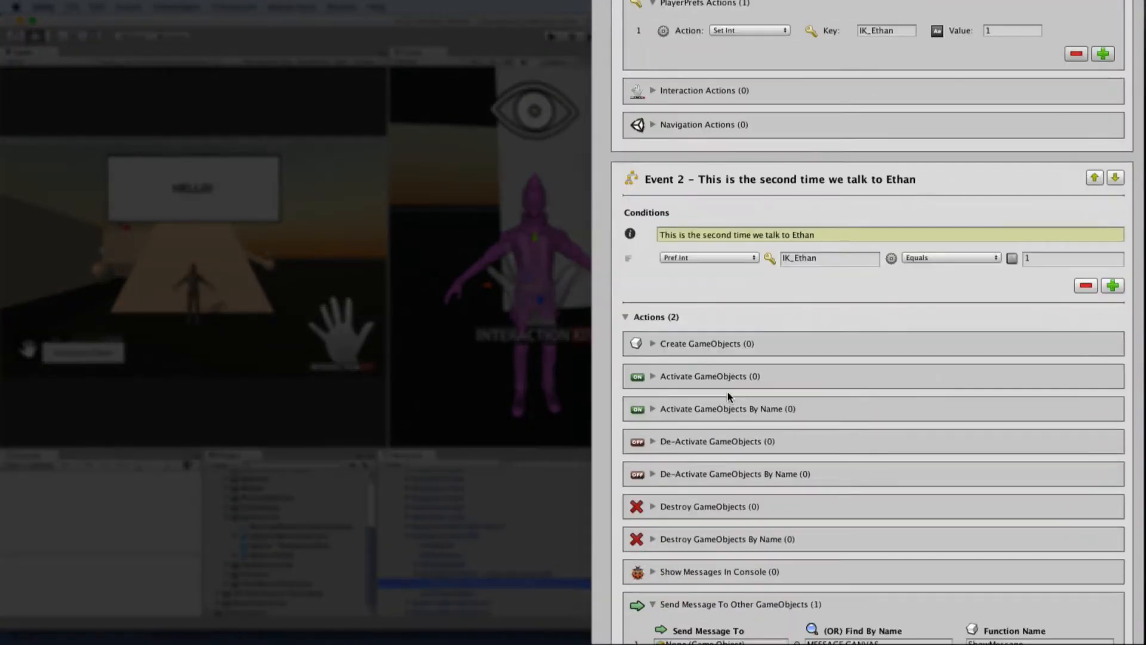
pyautogui.scroll(5, 727, 390)
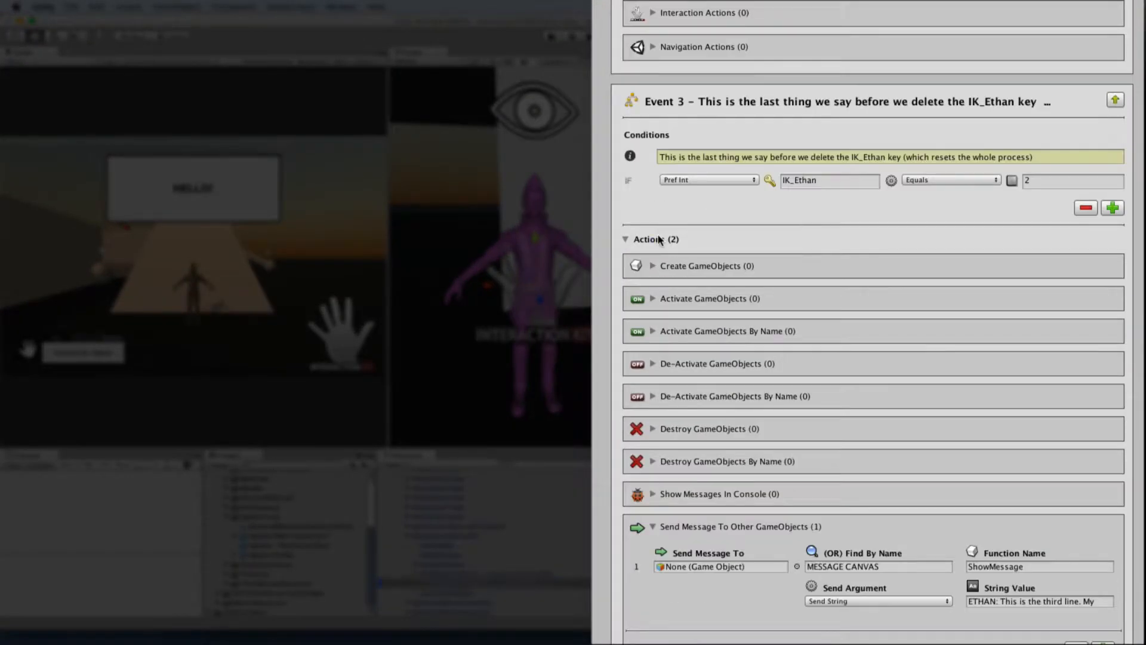
pyautogui.click(659, 240)
pyautogui.scroll(4, 680, 396)
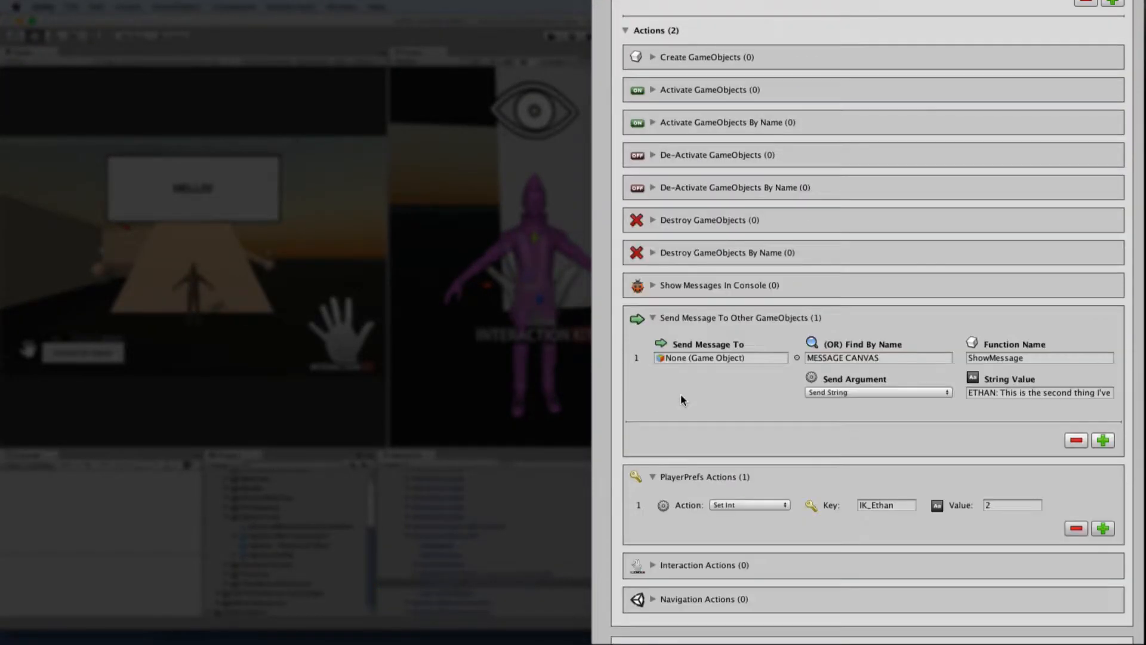
pyautogui.click(657, 31)
pyautogui.scroll(15, 679, 188)
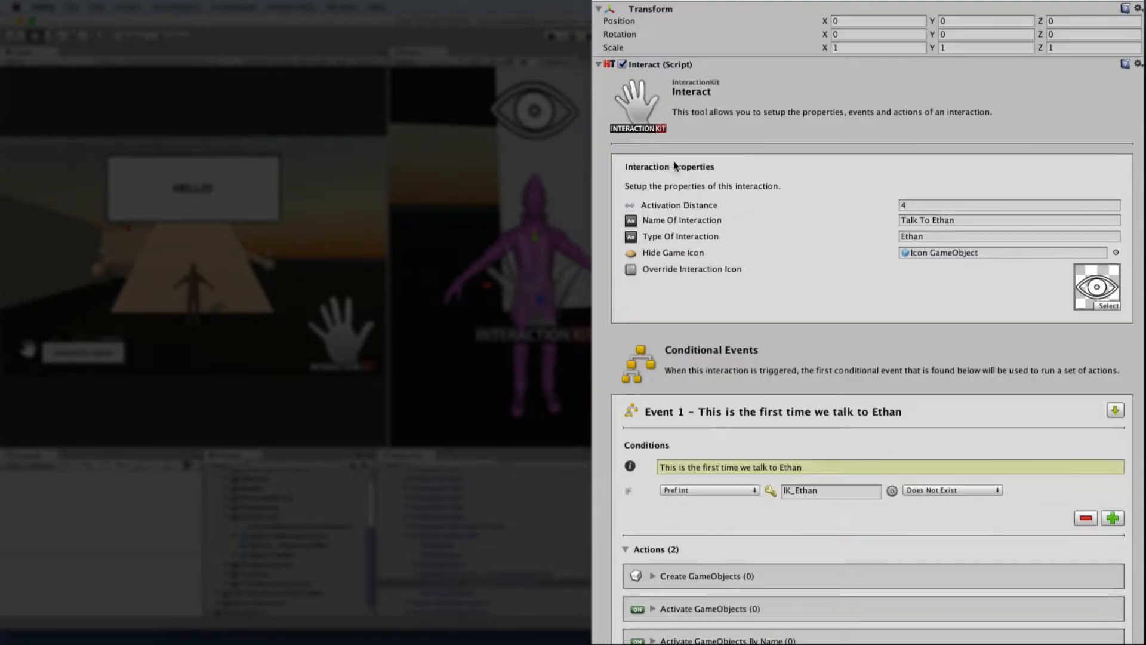
pyautogui.scroll(-2, 676, 406)
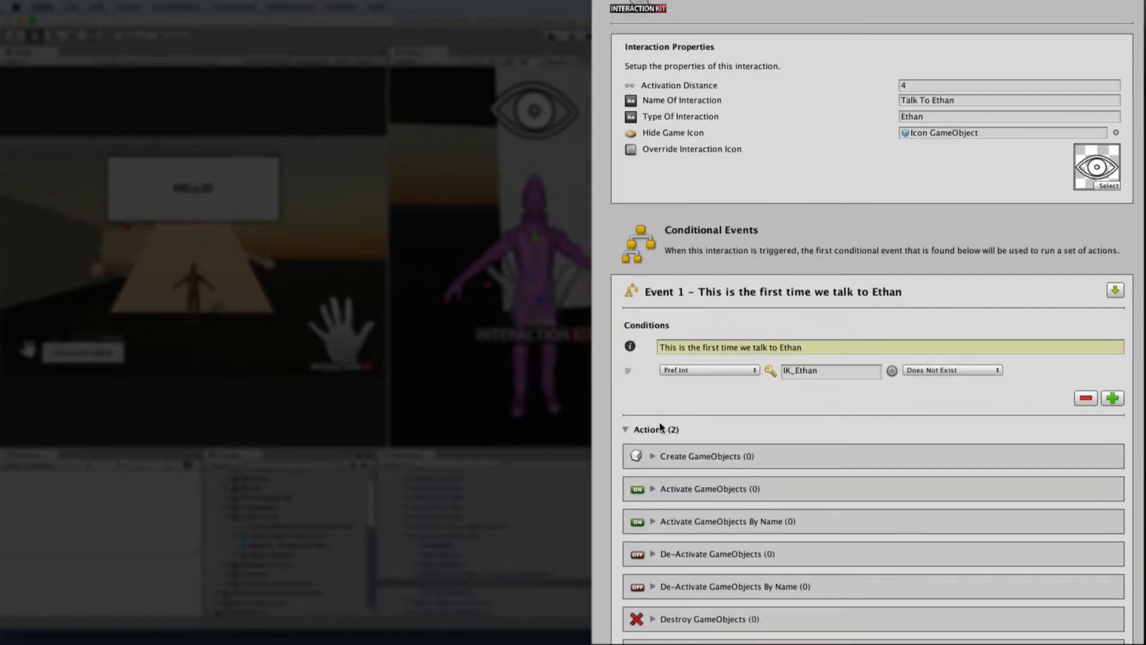
pyautogui.click(661, 427)
# - Examine the interaction properties and compare the IK_Ethan conditions of Events 1, 2 and 3
pyautogui.scroll(-4, 775, 257)
pyautogui.scroll(3, 806, 298)
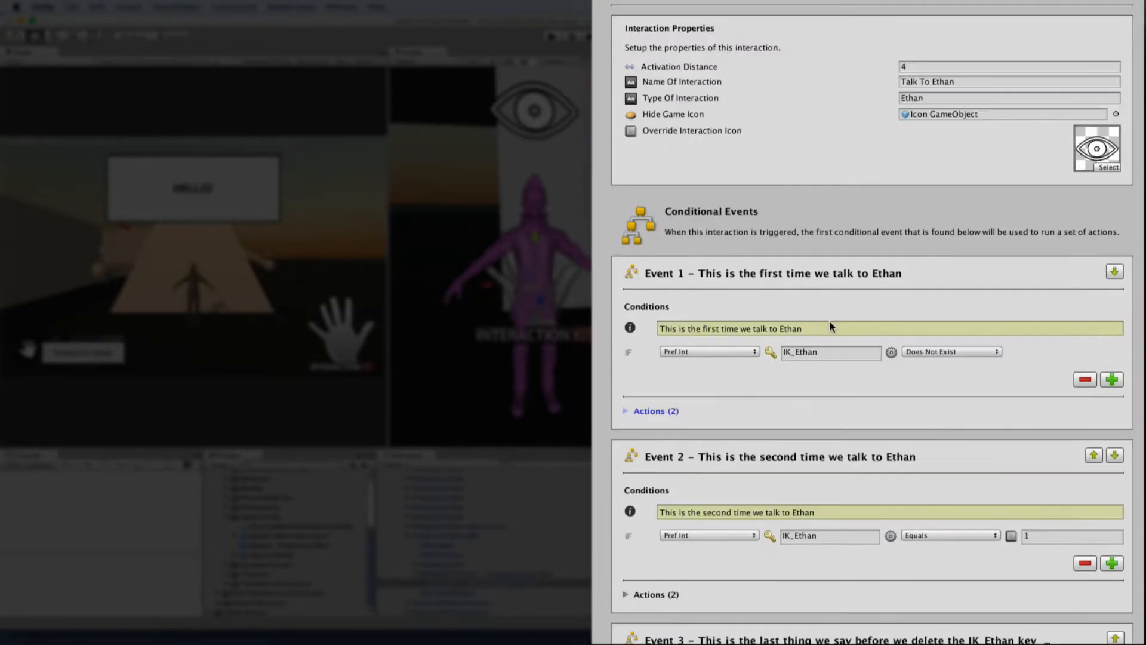
pyautogui.scroll(3, 860, 179)
pyautogui.scroll(-7, 843, 162)
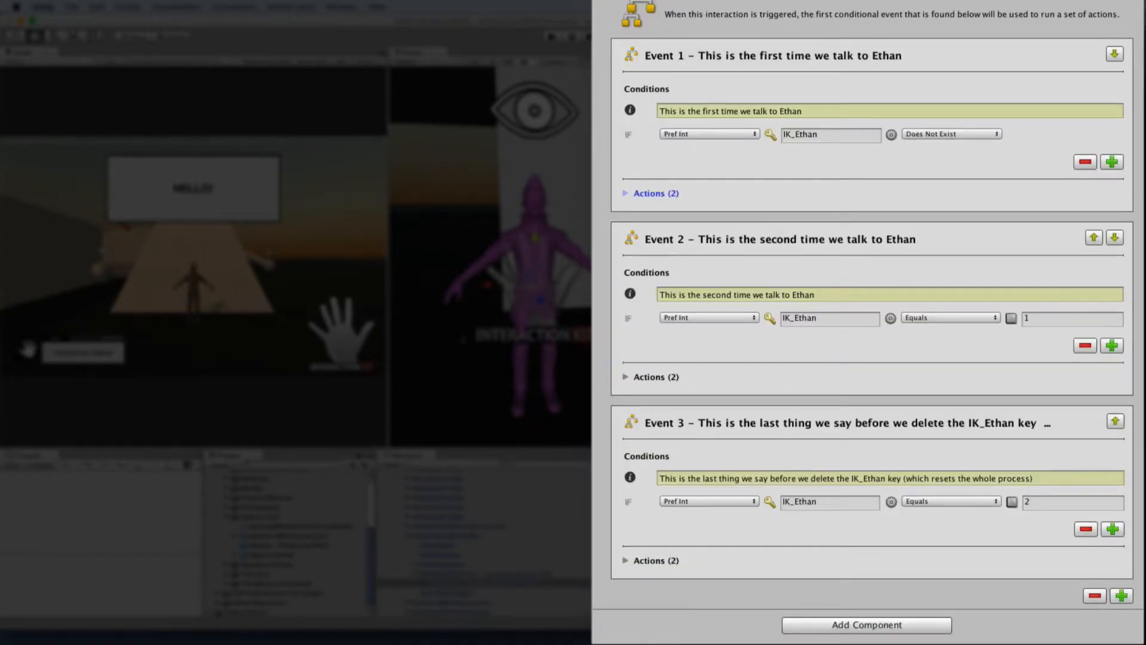
pyautogui.scroll(5, 821, 197)
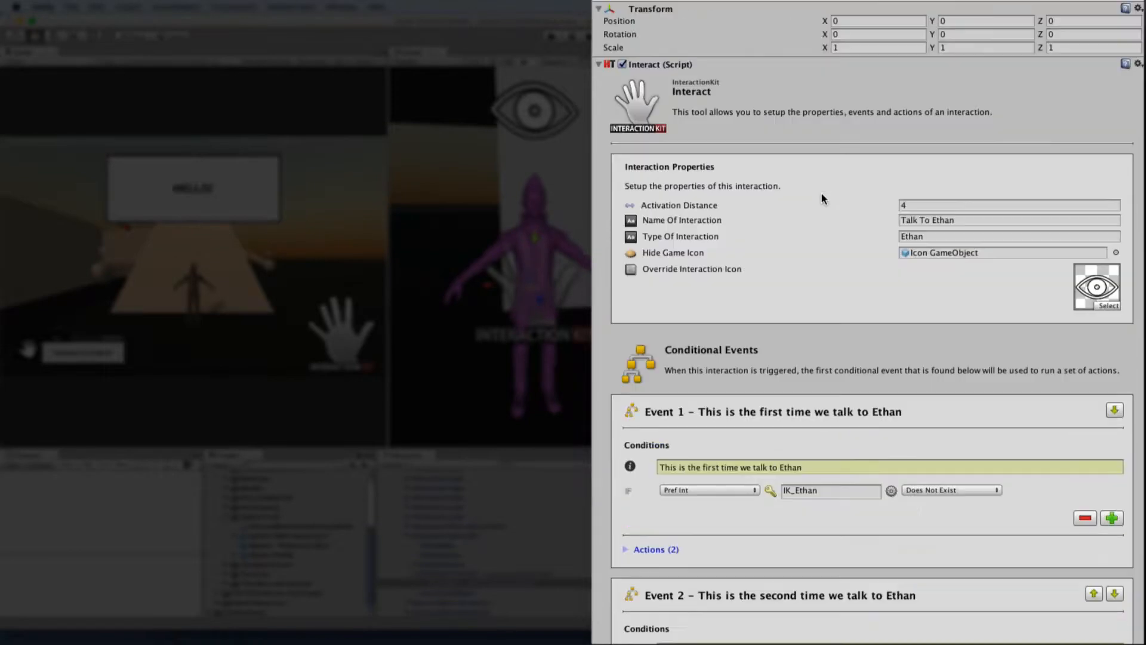
pyautogui.scroll(-2, 822, 197)
pyautogui.scroll(-4, 821, 194)
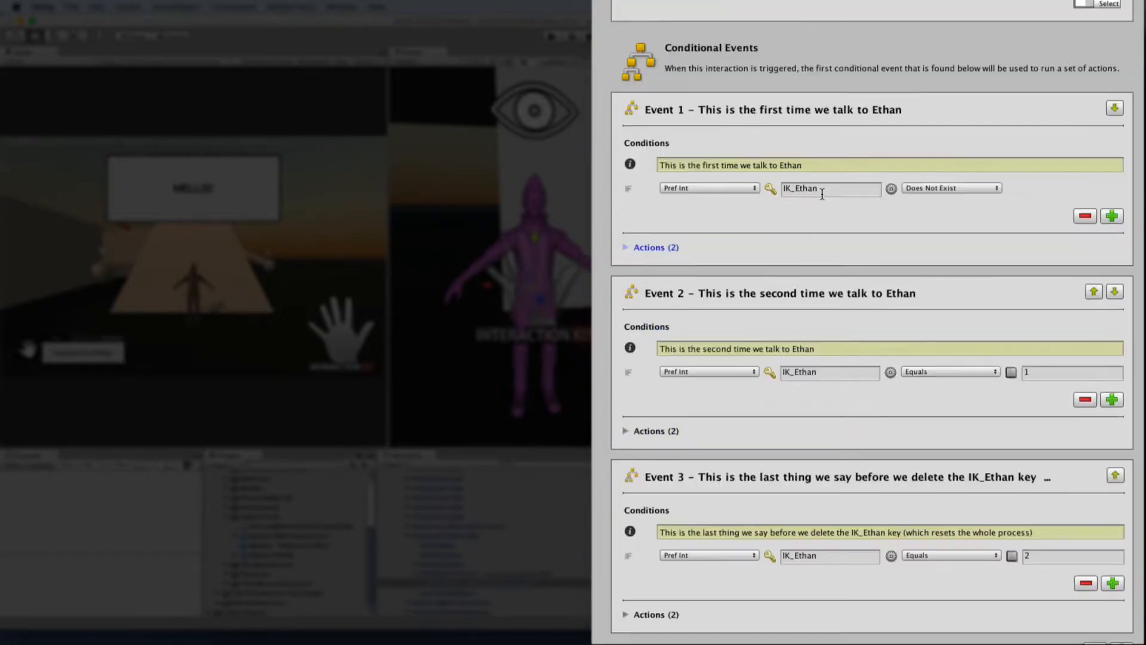
pyautogui.scroll(-1, 811, 191)
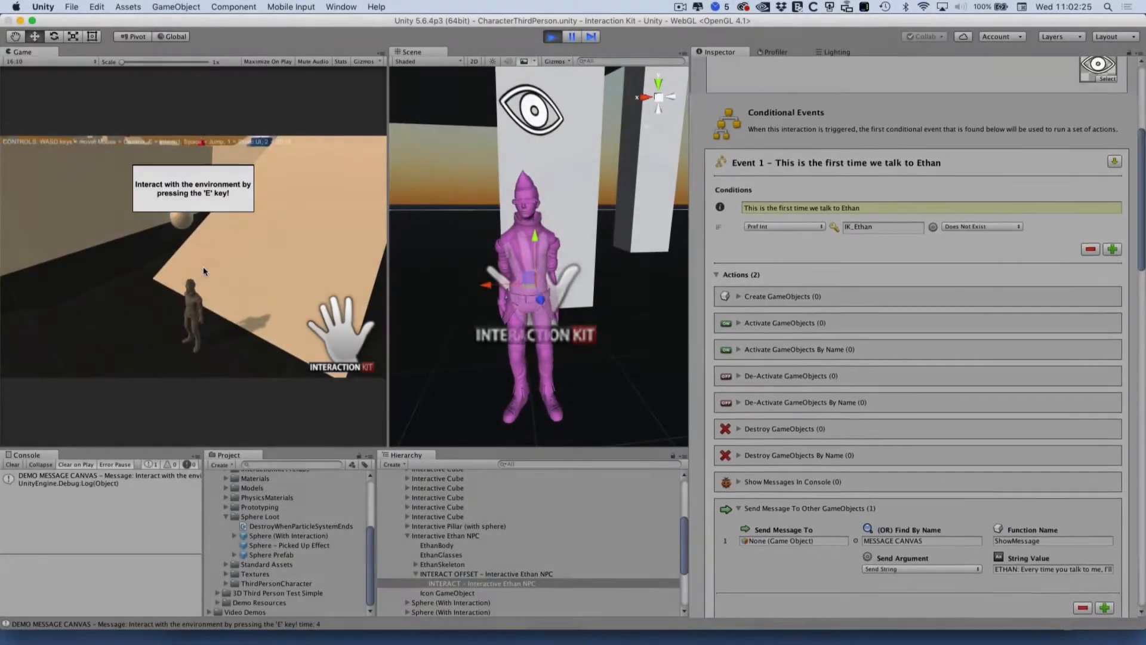
# - Steer the character out of the starting area and past the blue pillar to the pink Ethan NPC
pyautogui.press('w')
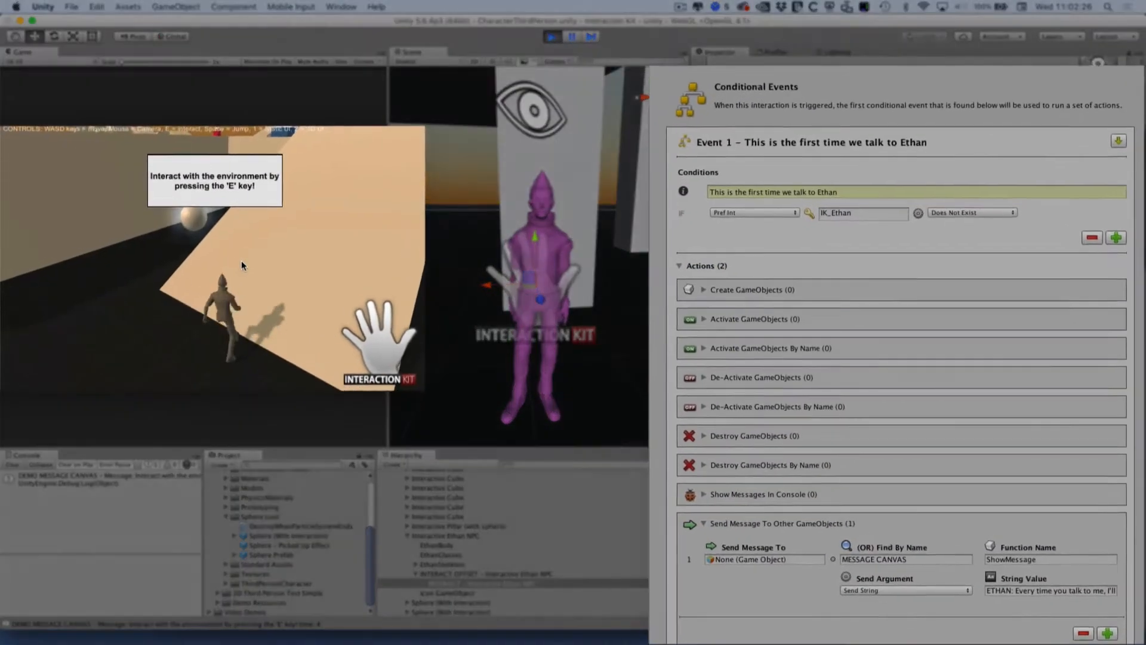
pyautogui.press('w')
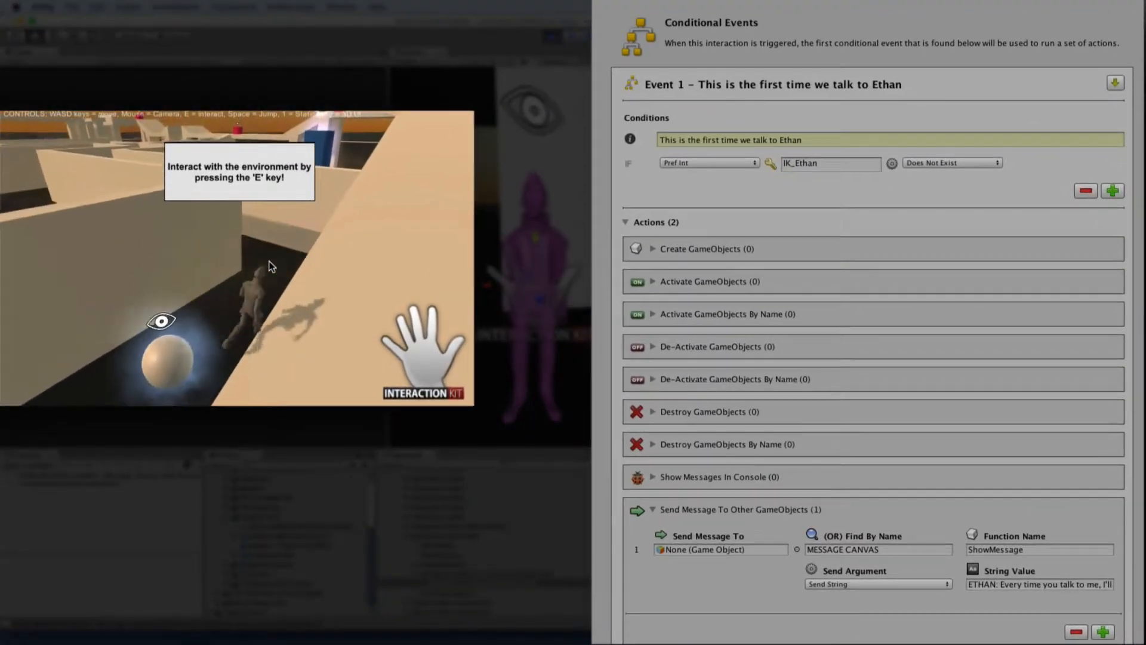
pyautogui.press('a')
pyautogui.press('w')
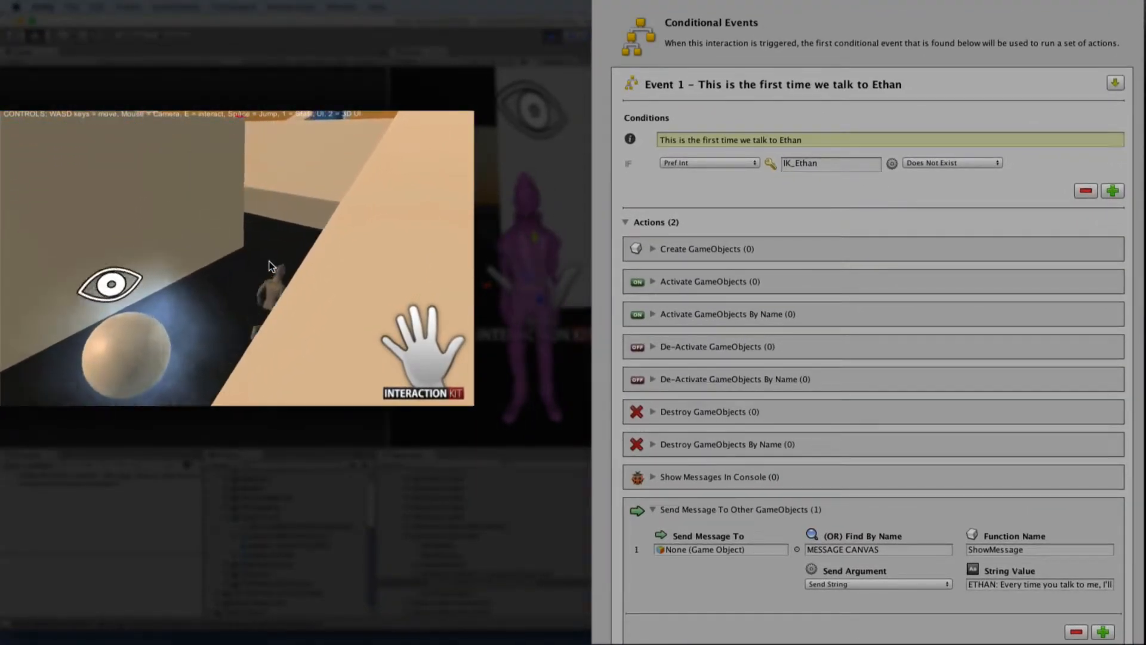
pyautogui.press('w')
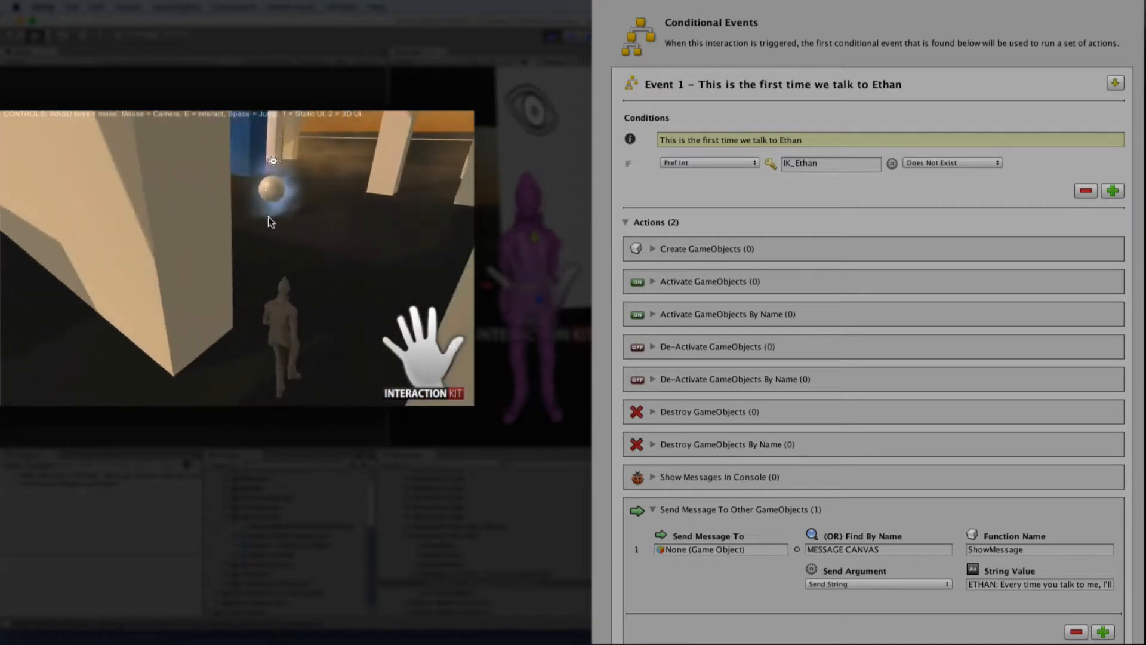
pyautogui.press('w')
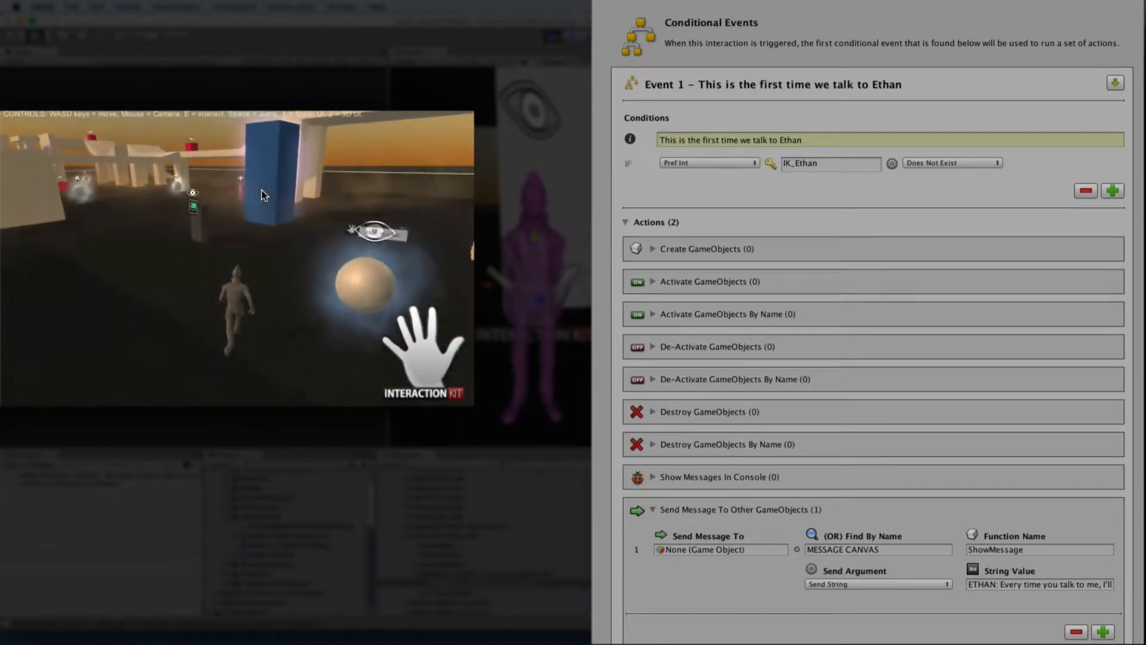
pyautogui.press('w')
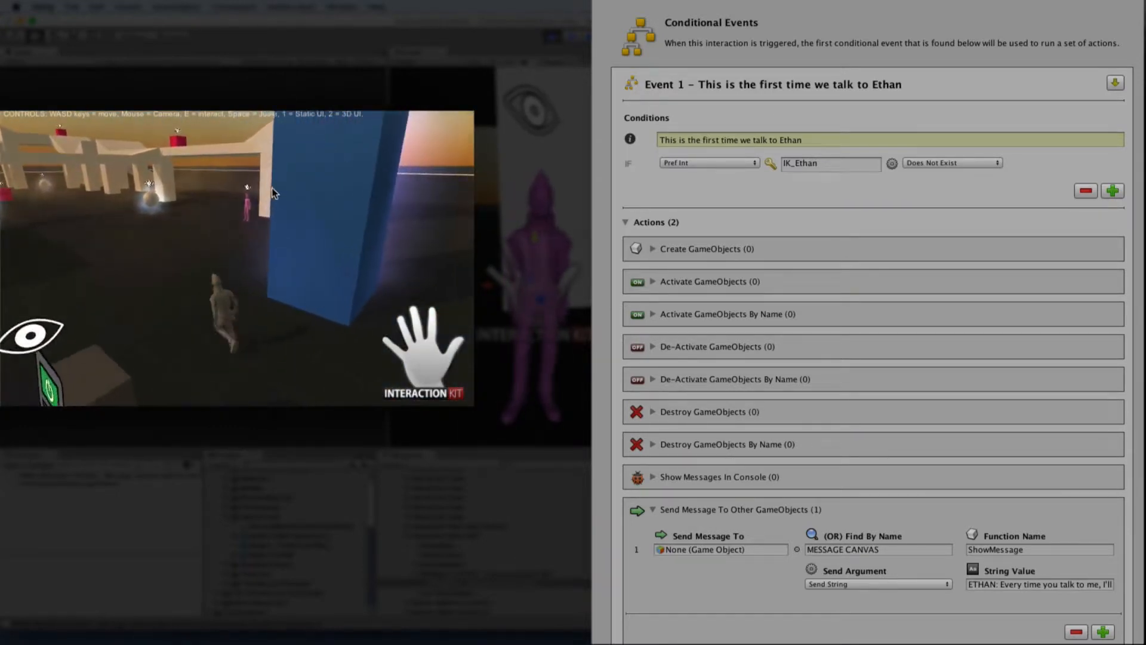
pyautogui.press('w')
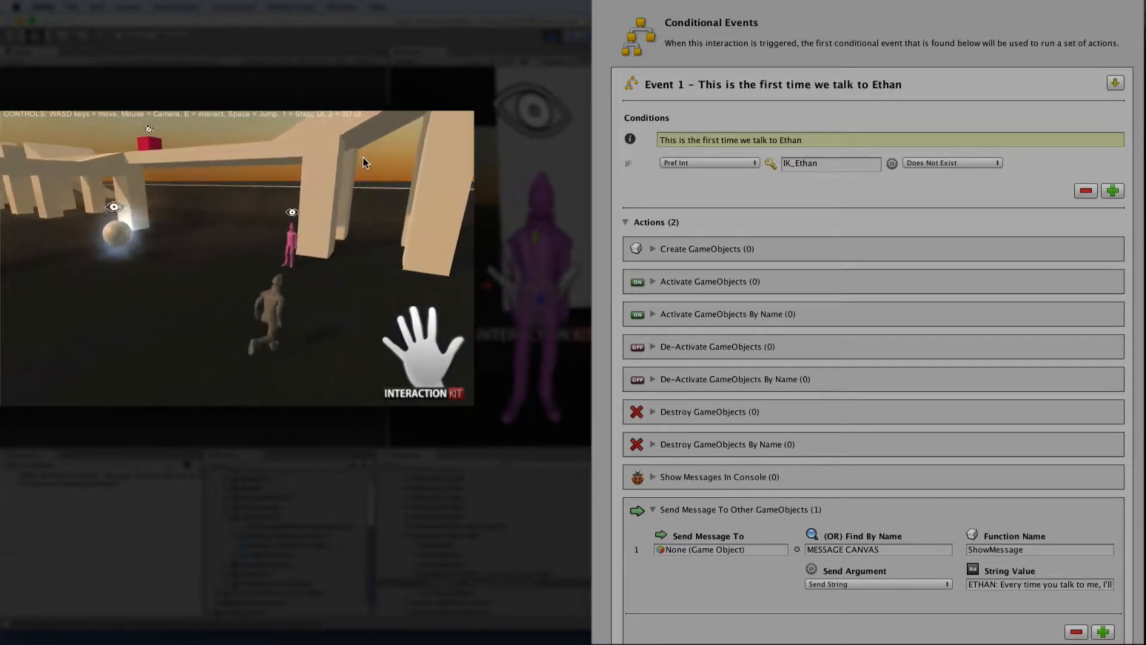
pyautogui.press('w')
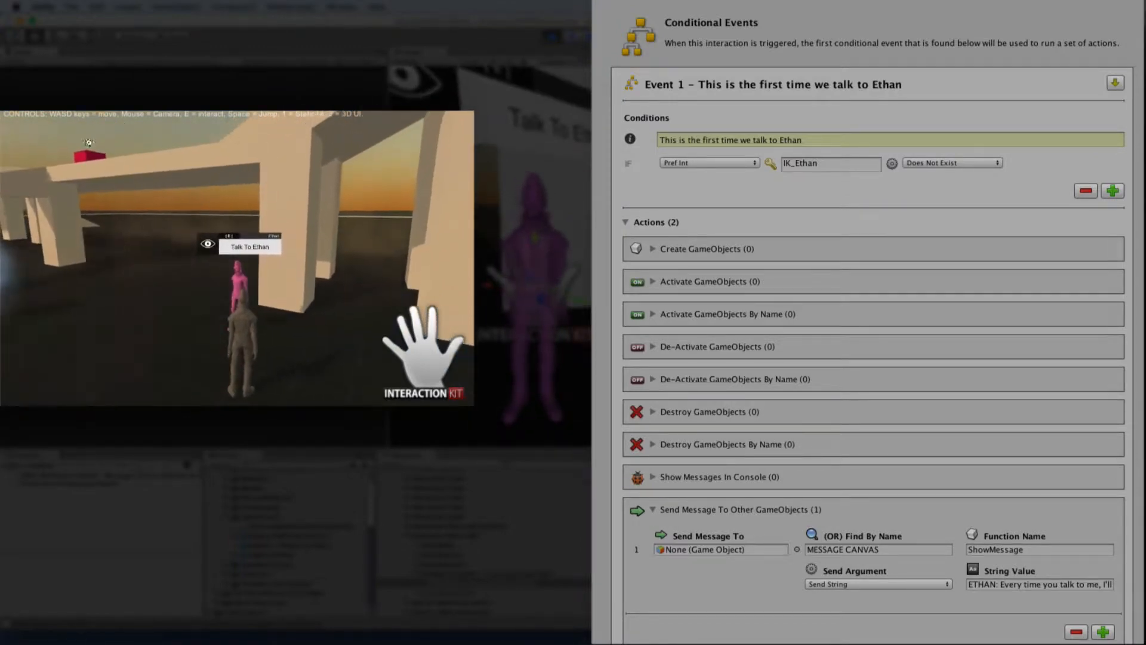
# - Talk to Ethan four times in a row to test his dialogue events, and stop play mode
pyautogui.press('e')
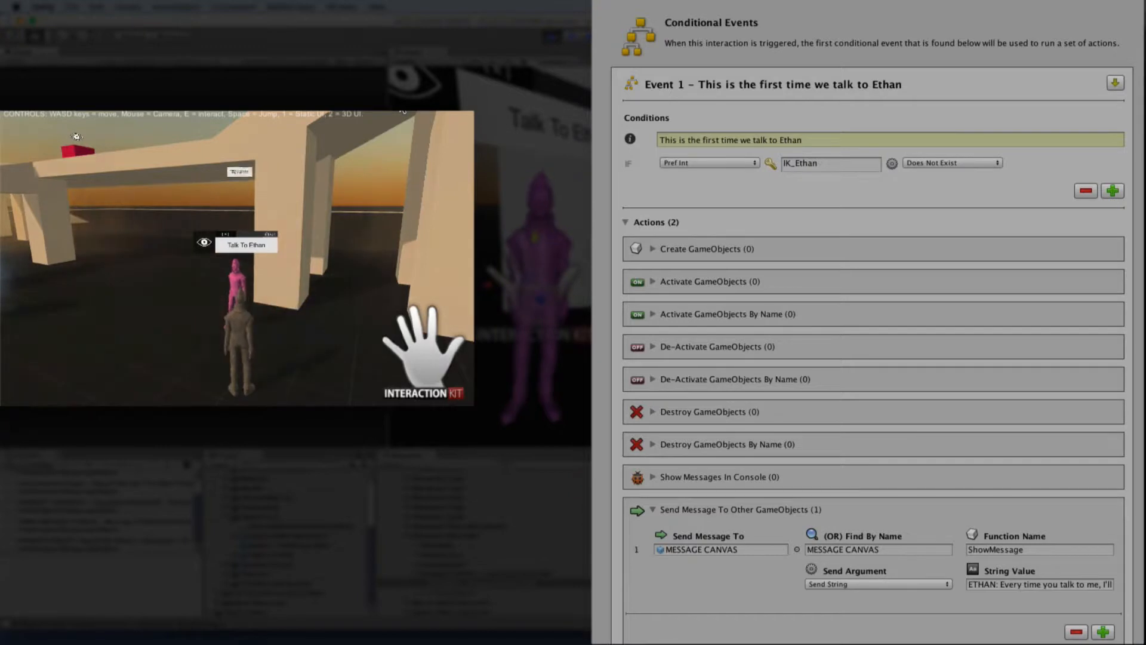
pyautogui.press('e')
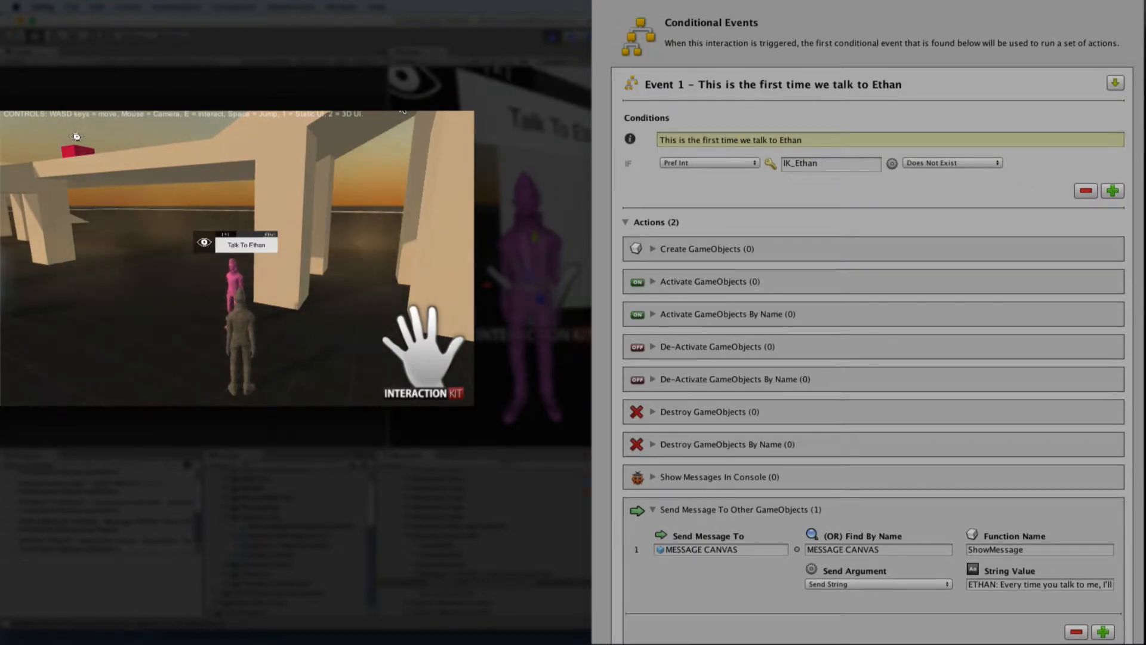
pyautogui.press('e')
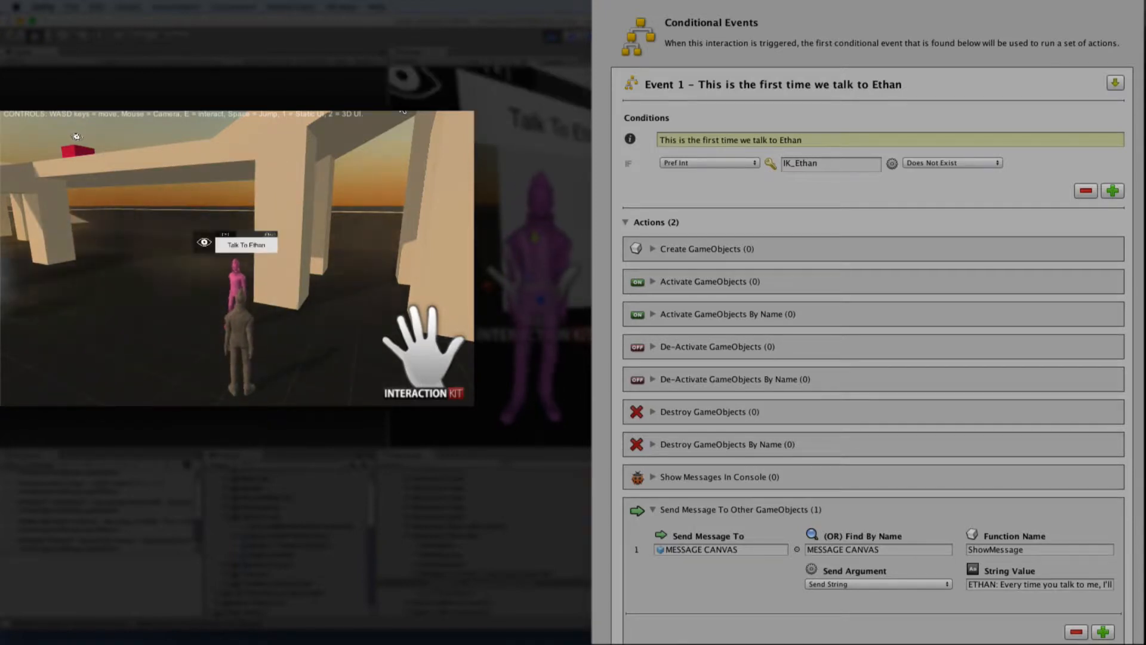
pyautogui.press('e')
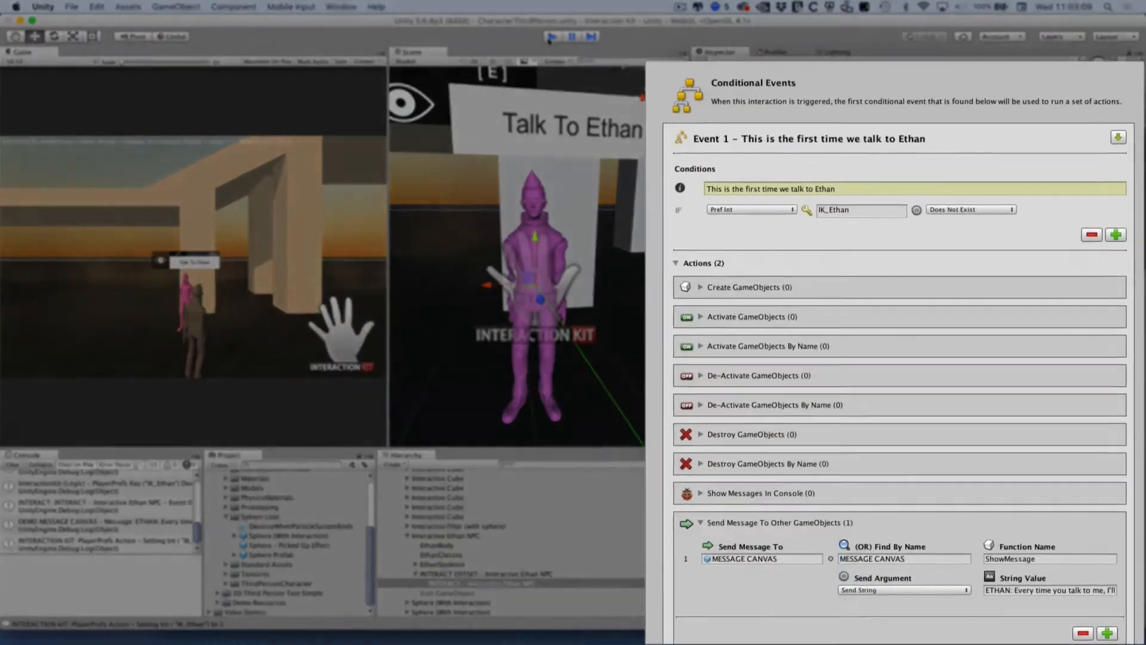
pyautogui.click(550, 37)
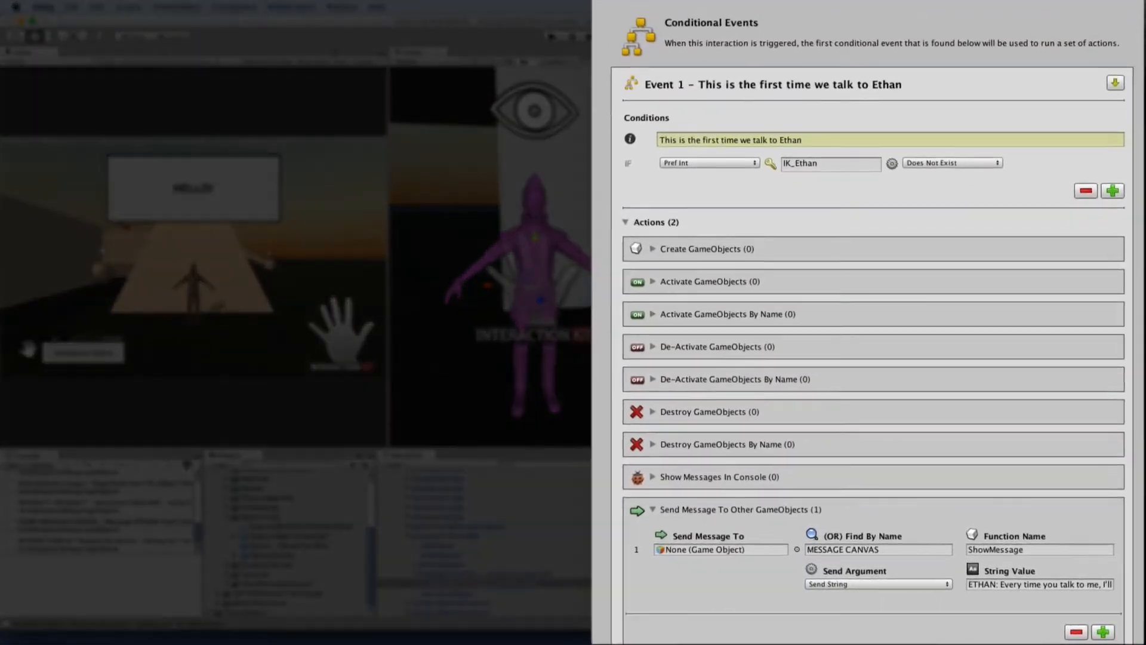
# - Collapse the Actions sections of Events 1, 2 and 3 in the Talk To Ethan interaction
pyautogui.scroll(5, 663, 186)
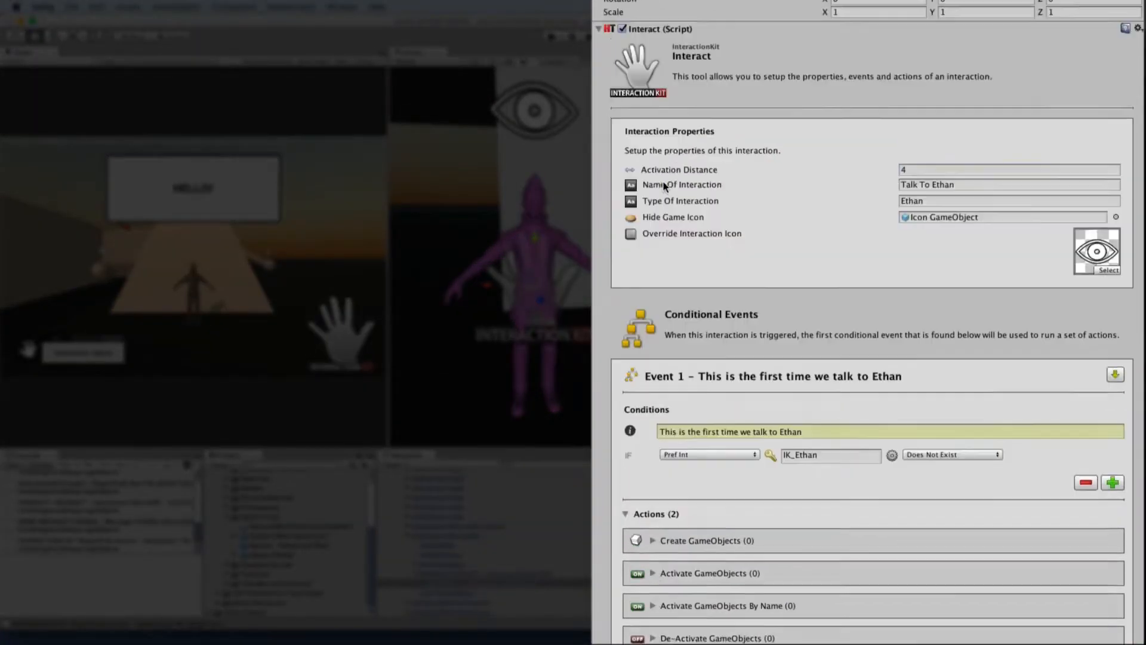
pyautogui.scroll(-15, 664, 186)
pyautogui.scroll(-10, 784, 318)
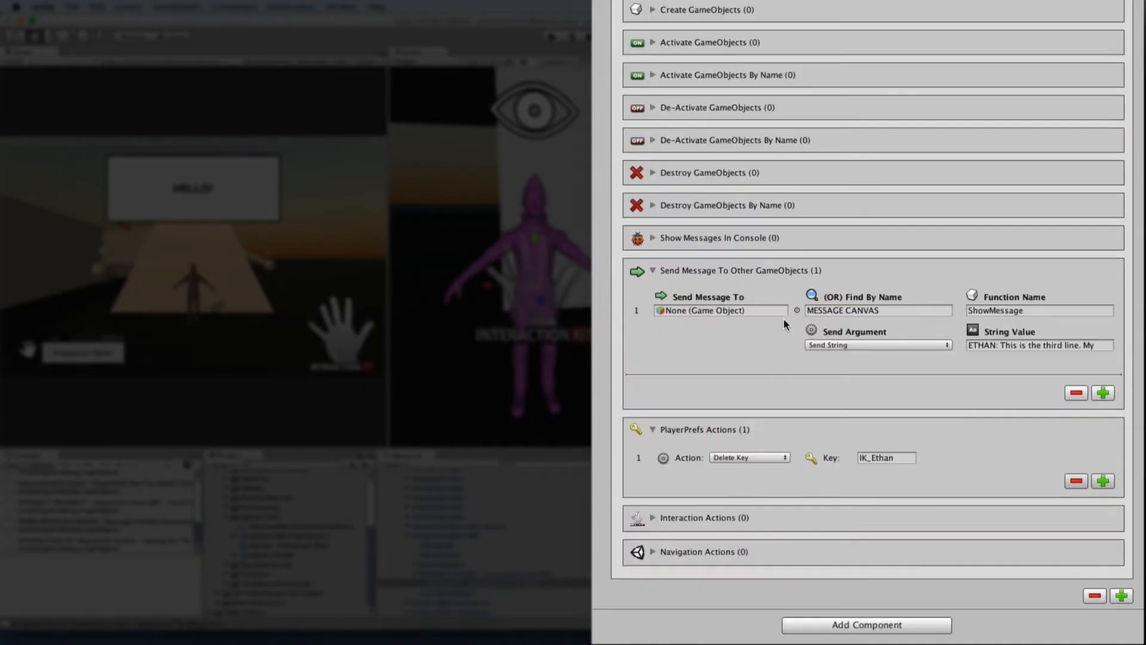
pyautogui.scroll(20, 790, 325)
pyautogui.scroll(6, 789, 328)
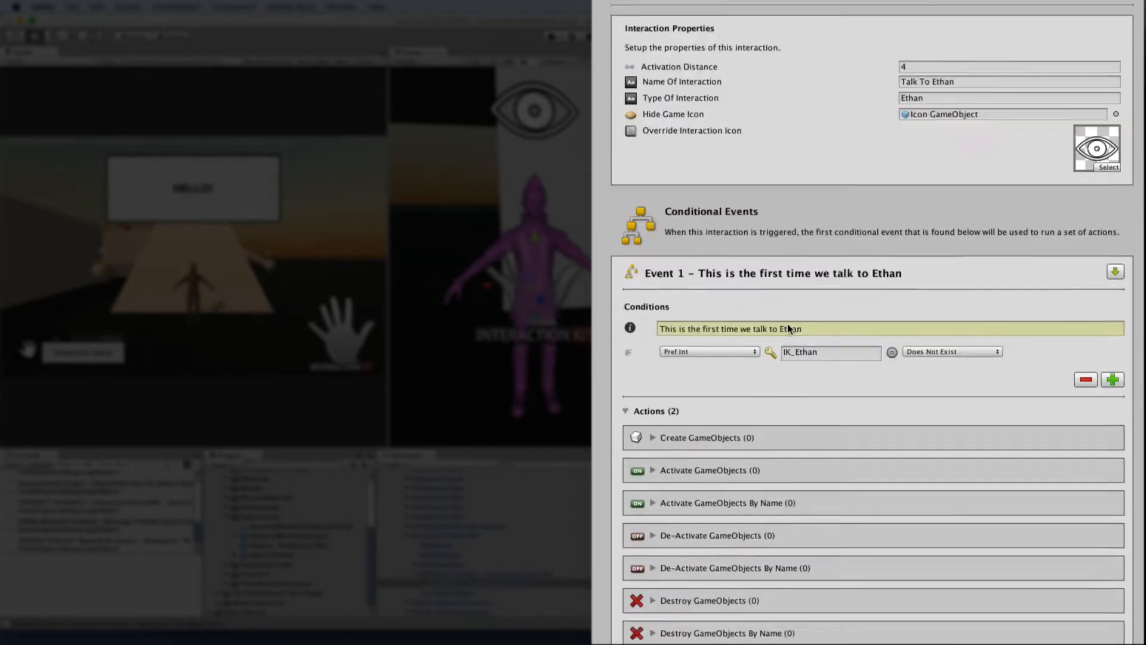
pyautogui.scroll(-4, 764, 286)
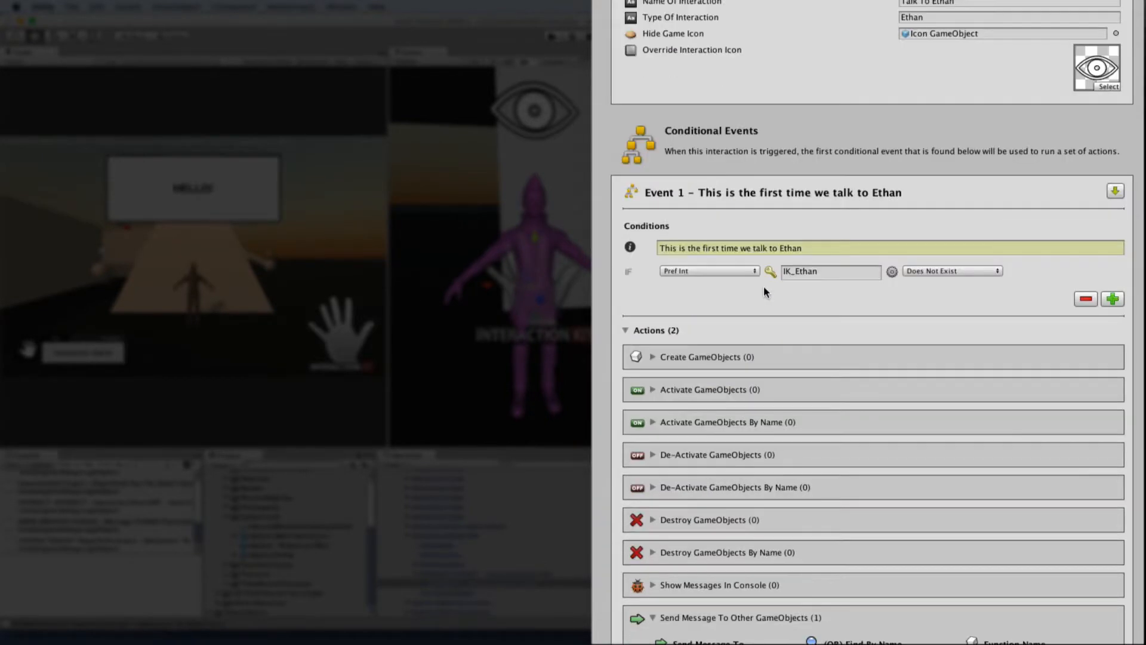
pyautogui.click(670, 330)
pyautogui.click(672, 514)
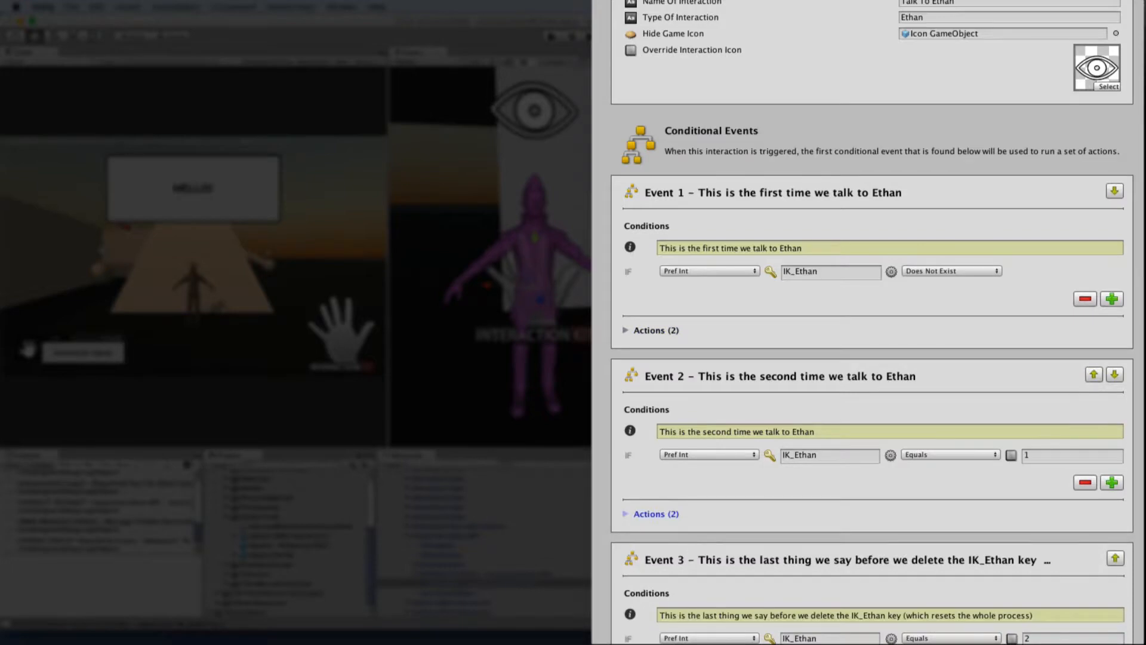
pyautogui.scroll(-3, 666, 555)
pyautogui.click(655, 600)
pyautogui.scroll(6, 741, 445)
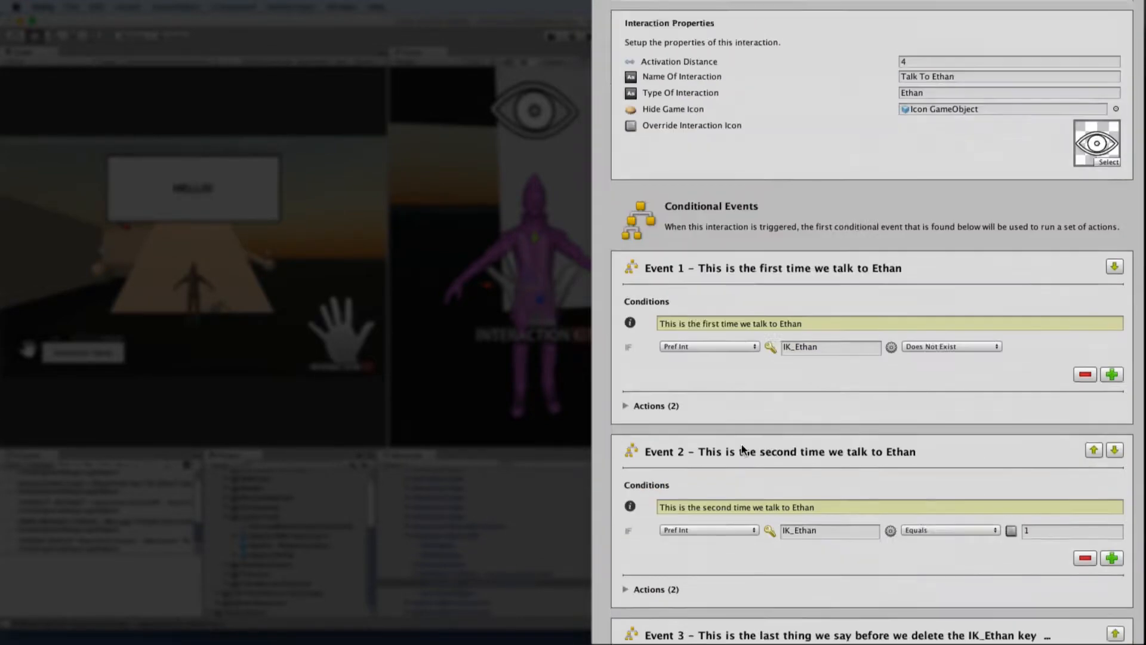
# - Examine Event 1's IK_Ethan condition, including its key name and the available preference types, keeping Pref Int
pyautogui.scroll(-2, 738, 418)
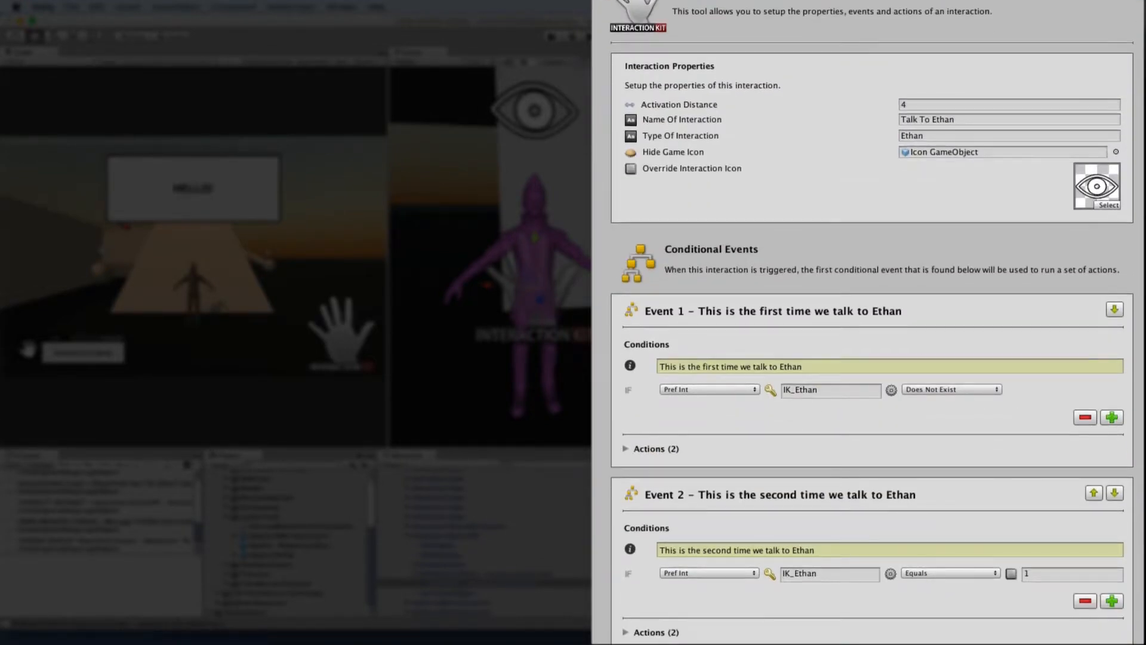
pyautogui.scroll(1, 841, 400)
pyautogui.click(836, 397)
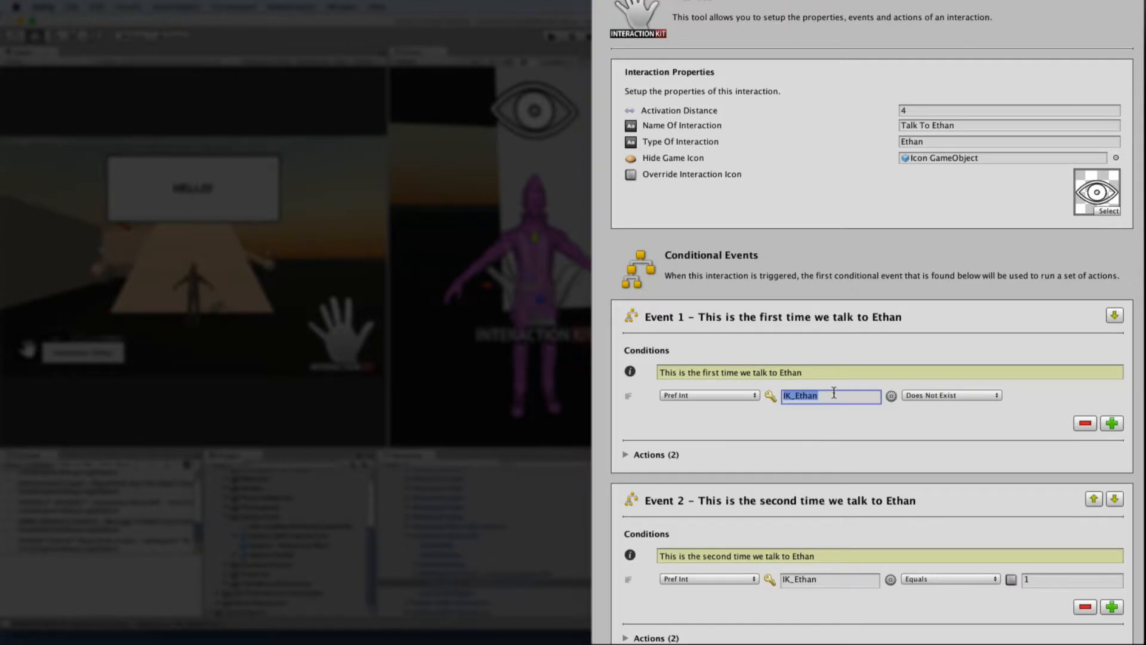
pyautogui.click(694, 394)
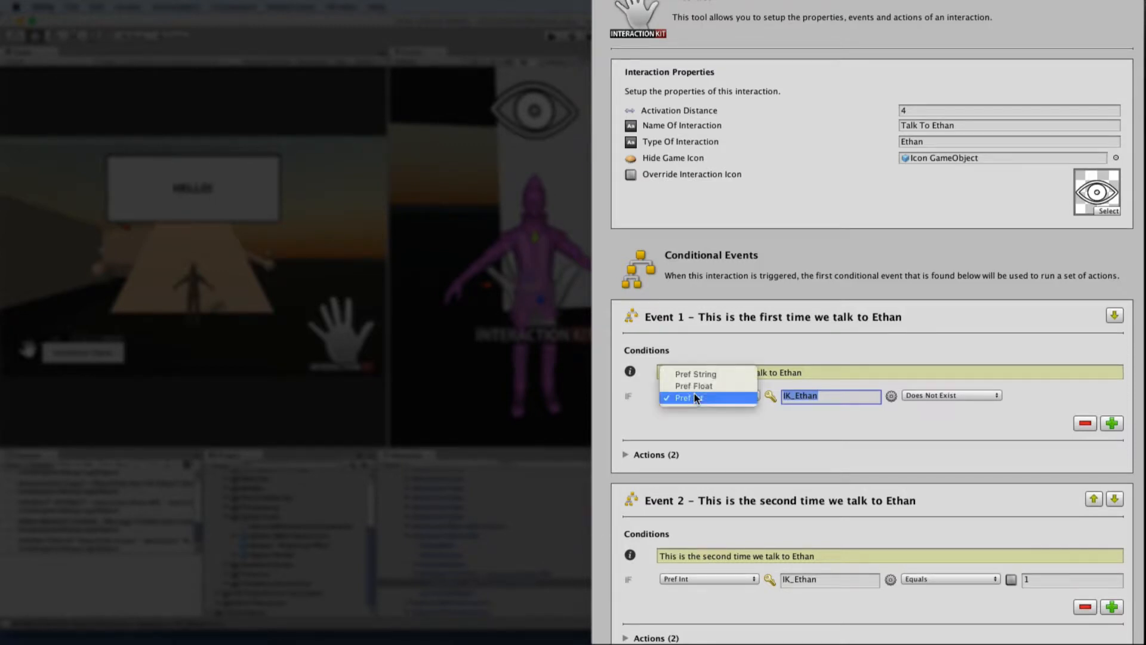
pyautogui.click(760, 432)
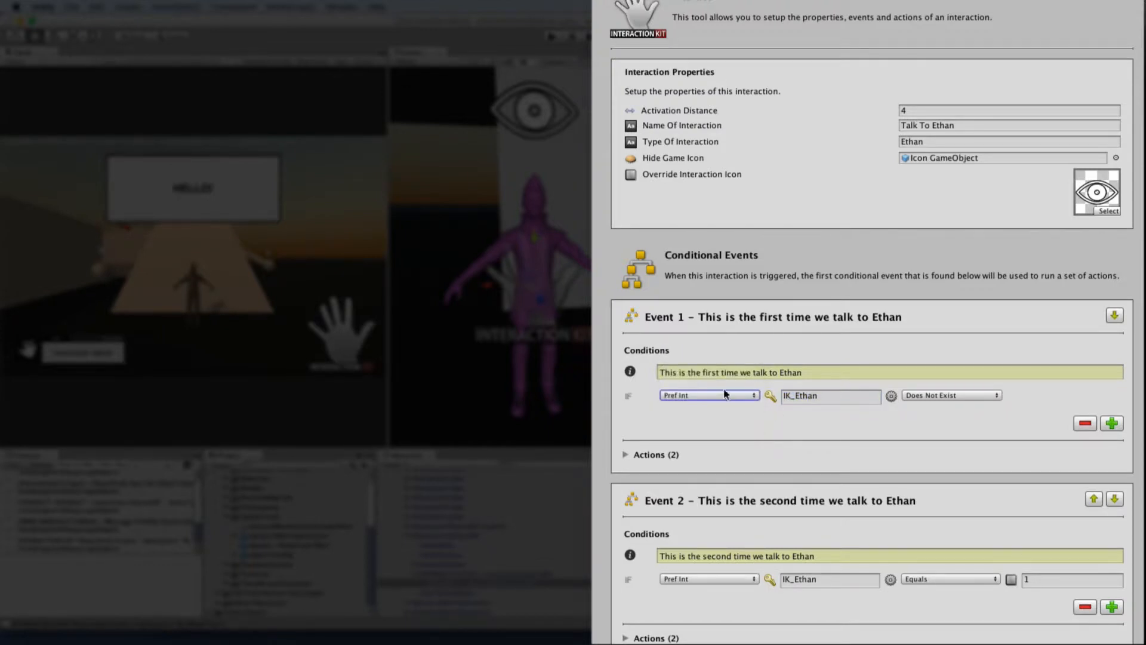
pyautogui.scroll(-2, 827, 391)
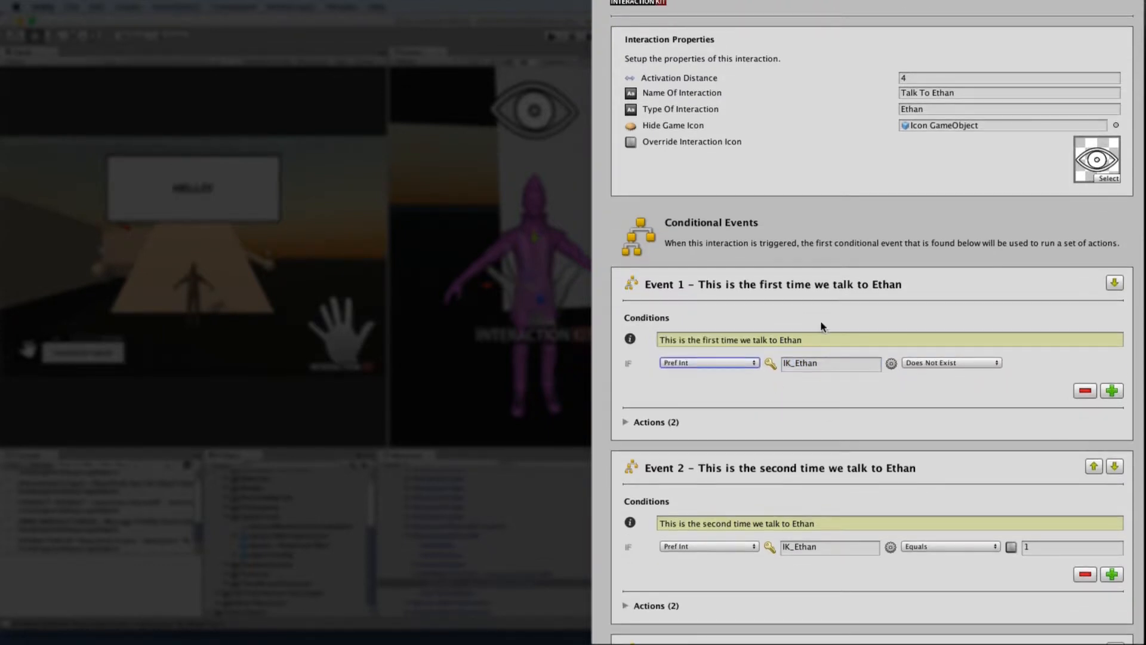
pyautogui.click(830, 368)
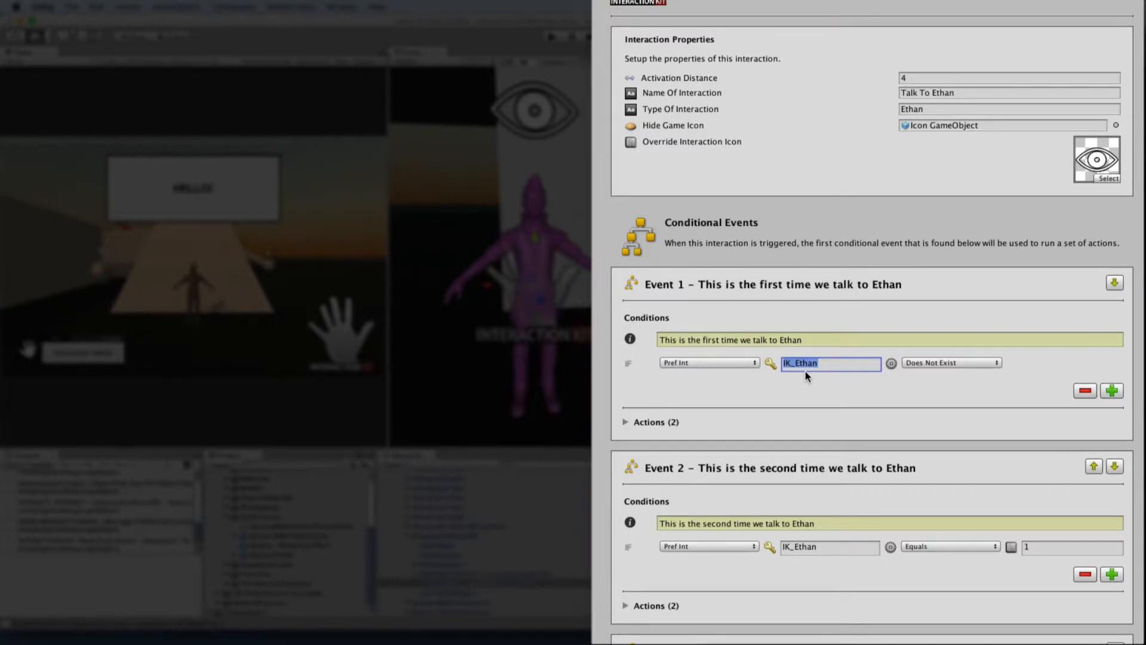
pyautogui.scroll(1, 751, 236)
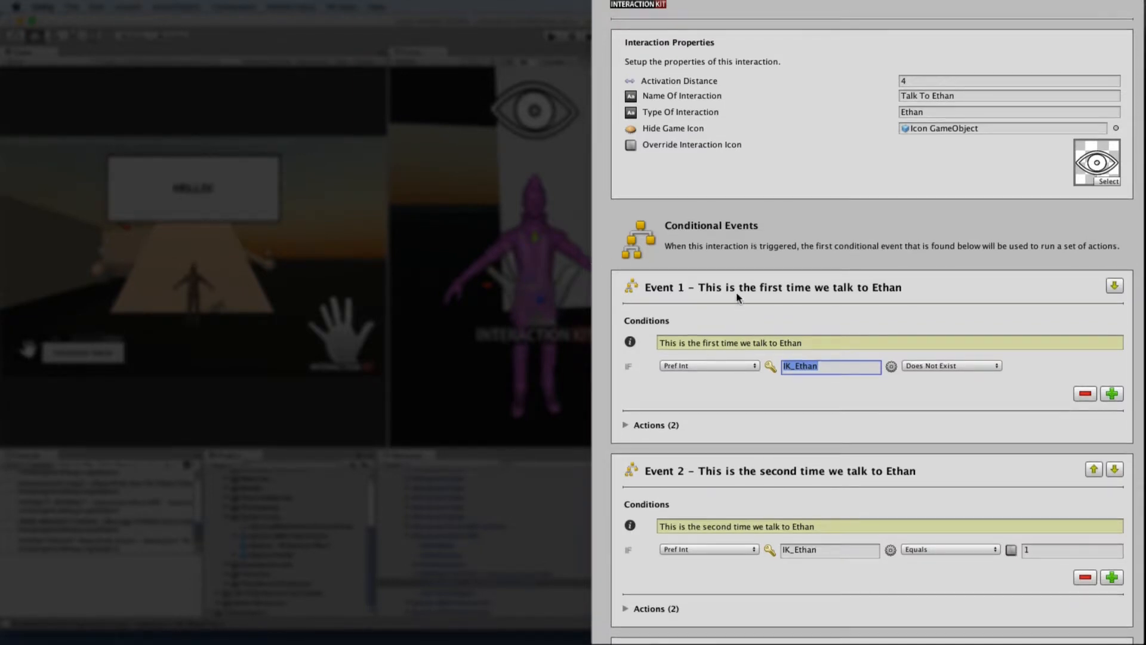
pyautogui.scroll(1, 651, 372)
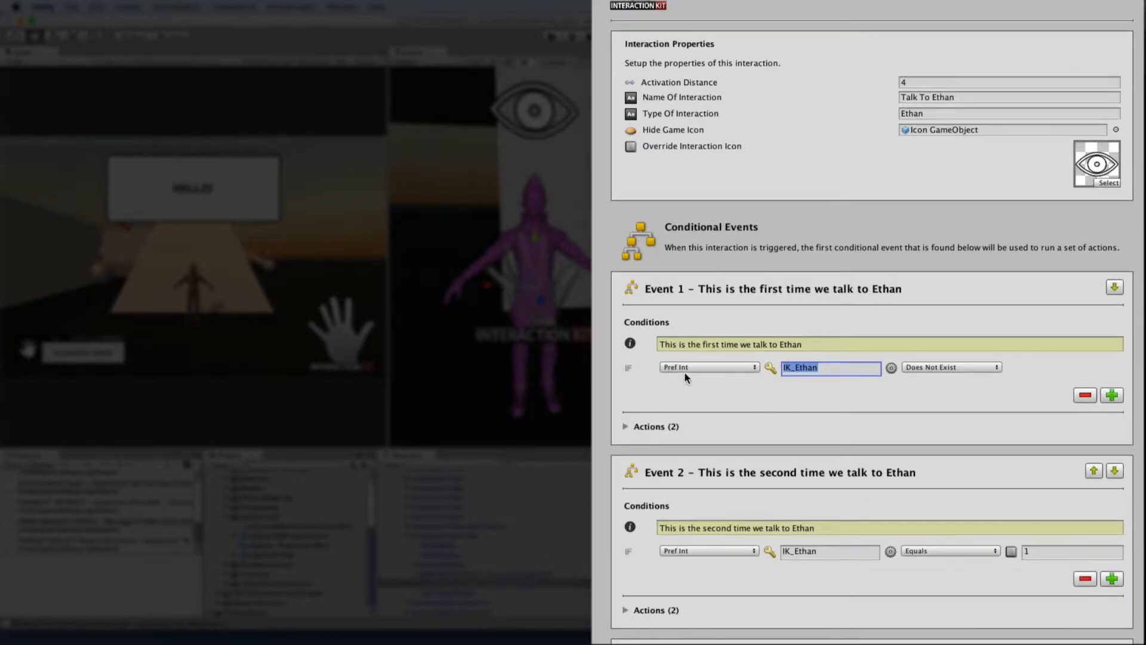
pyautogui.click(819, 375)
# - Expand Event 1's Actions and examine its Send Message and PlayerPrefs actions in relation to the IK_Ethan condition
pyautogui.click(658, 425)
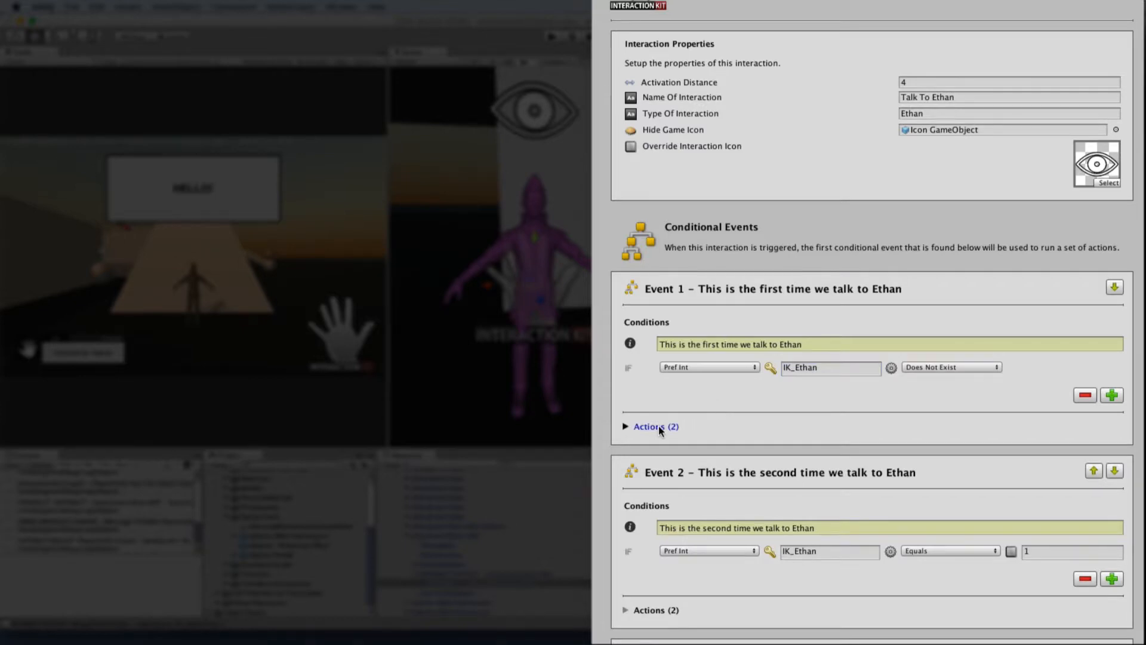
pyautogui.scroll(-2, 834, 352)
pyautogui.scroll(-10, 834, 352)
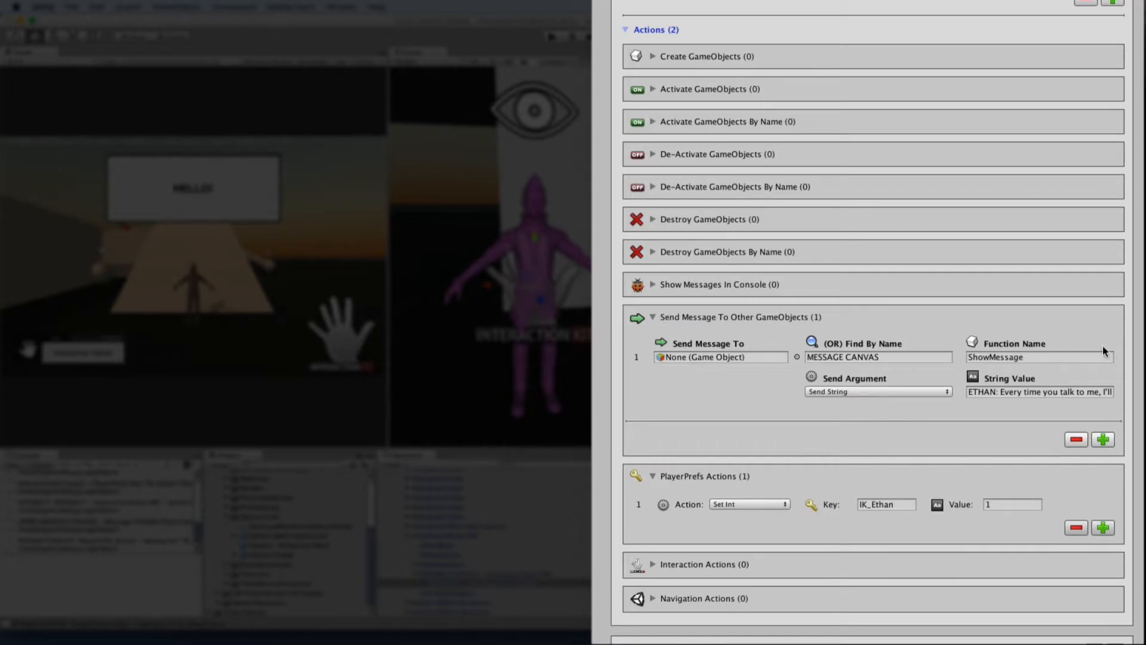
pyautogui.scroll(-1, 844, 389)
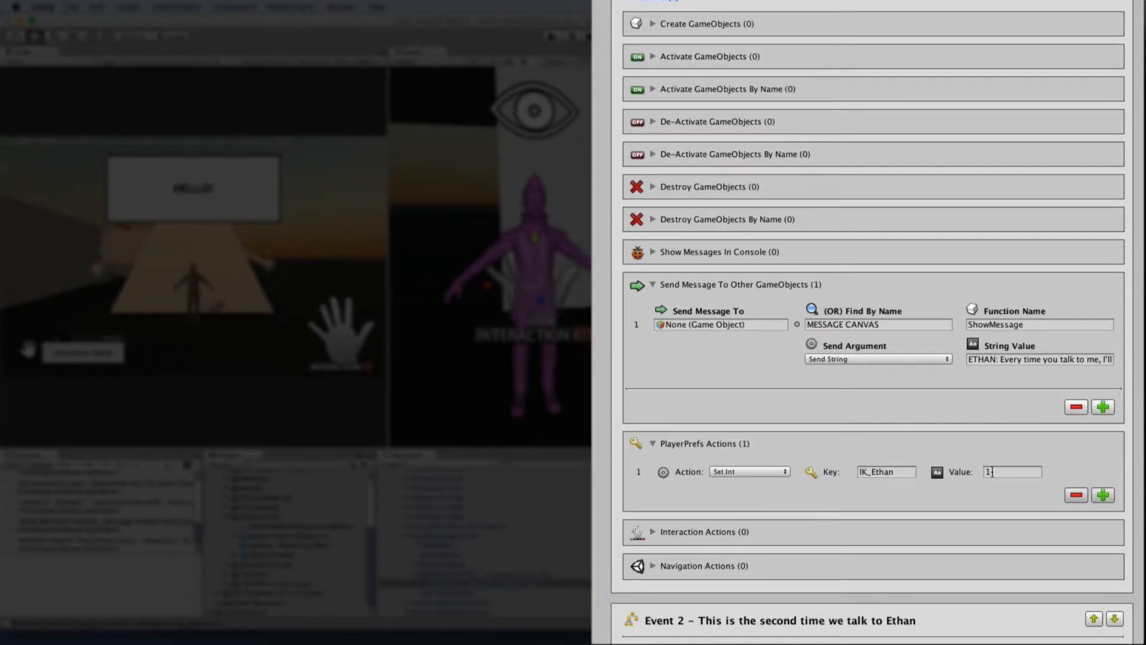
pyautogui.scroll(5, 992, 472)
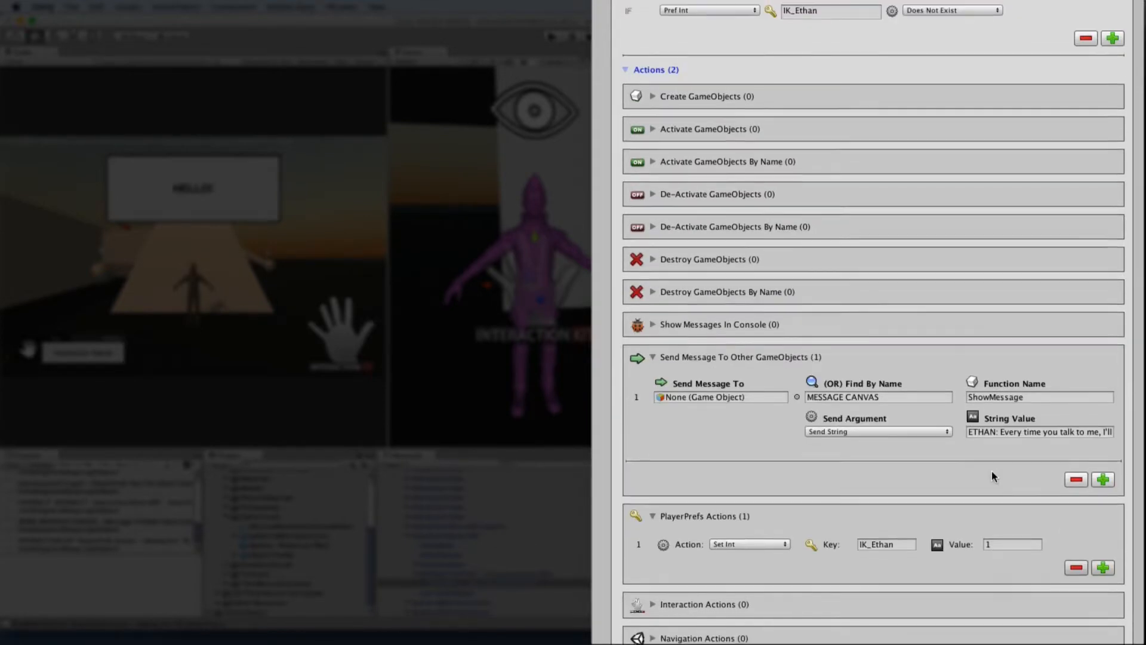
pyautogui.scroll(1, 992, 471)
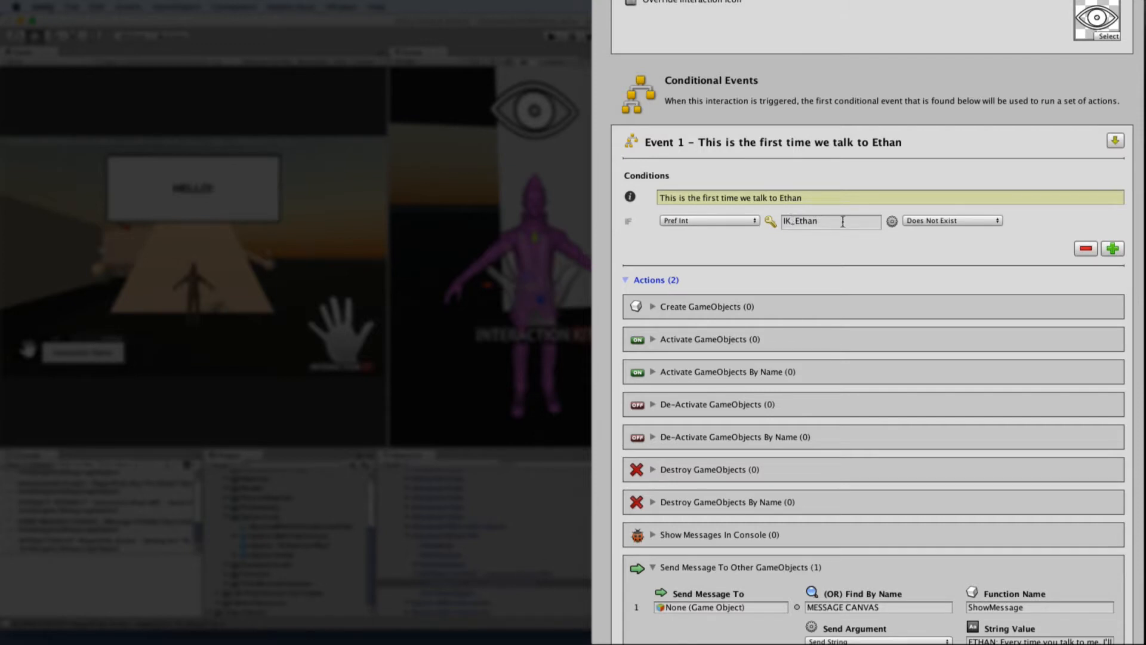
pyautogui.scroll(-5, 1000, 225)
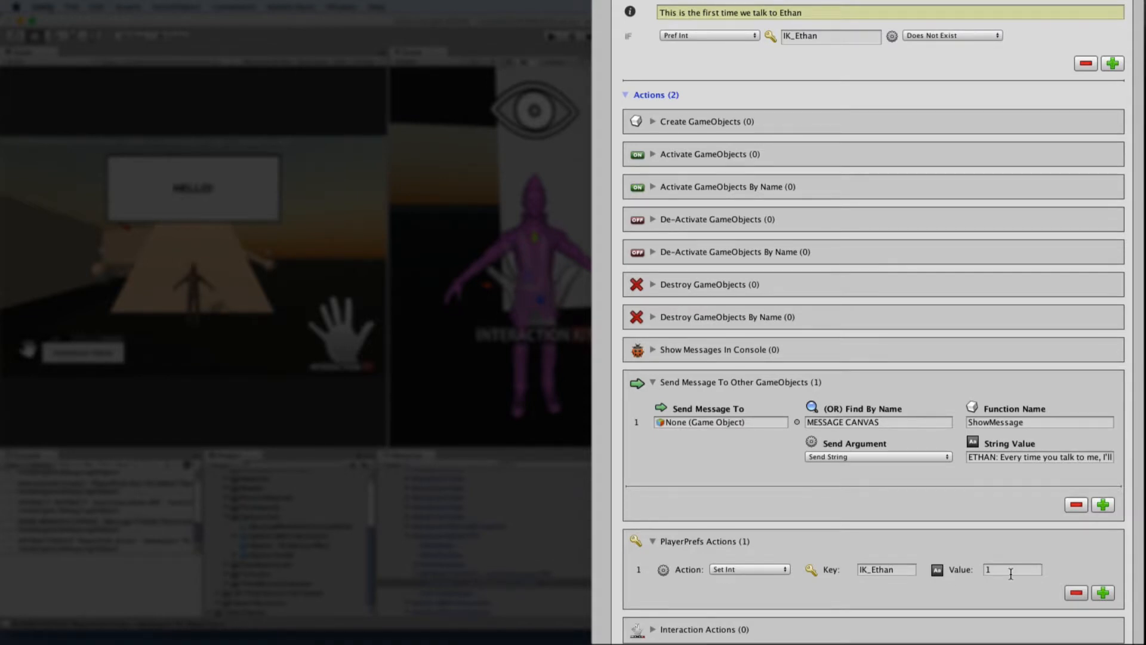
pyautogui.scroll(2, 1009, 573)
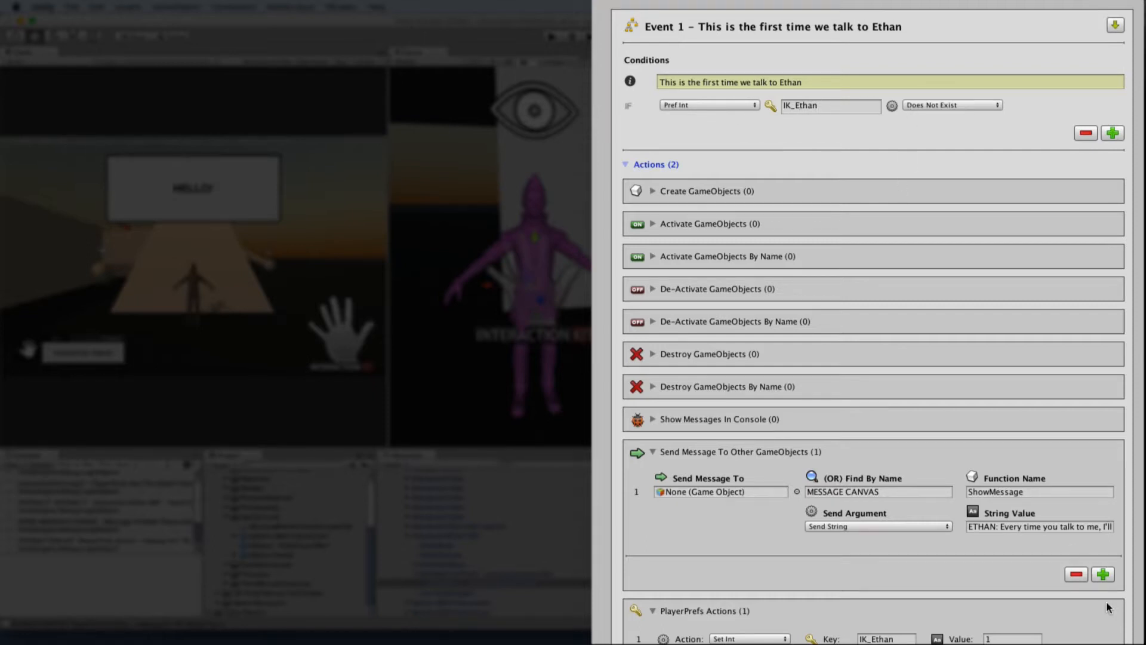
pyautogui.scroll(1, 1108, 606)
pyautogui.scroll(-10, 870, 307)
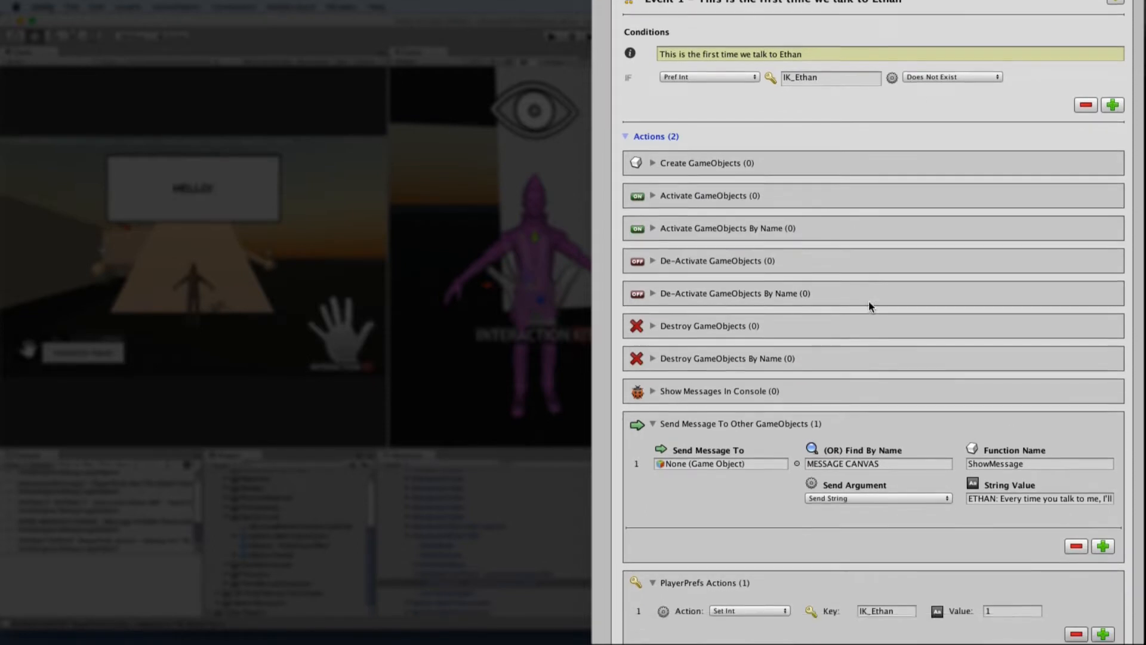
# - Expand Event 2's Actions and examine its Send Message and PlayerPrefs actions in relation to its IK_Ethan Equals condition
pyautogui.scroll(-2, 869, 300)
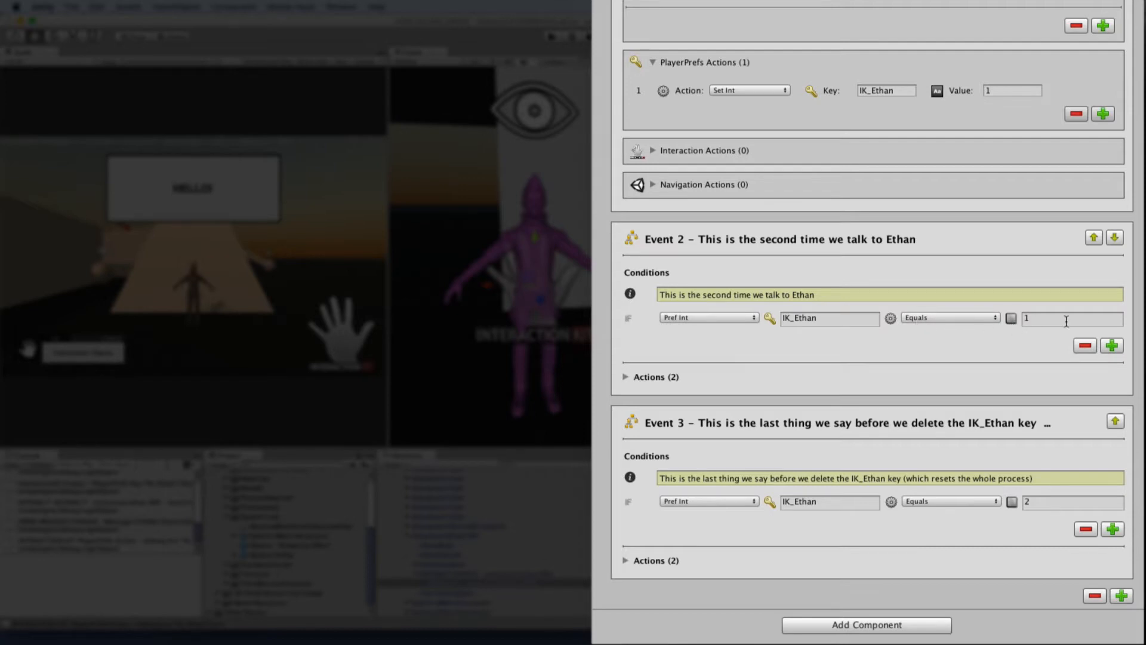
pyautogui.scroll(1, 965, 299)
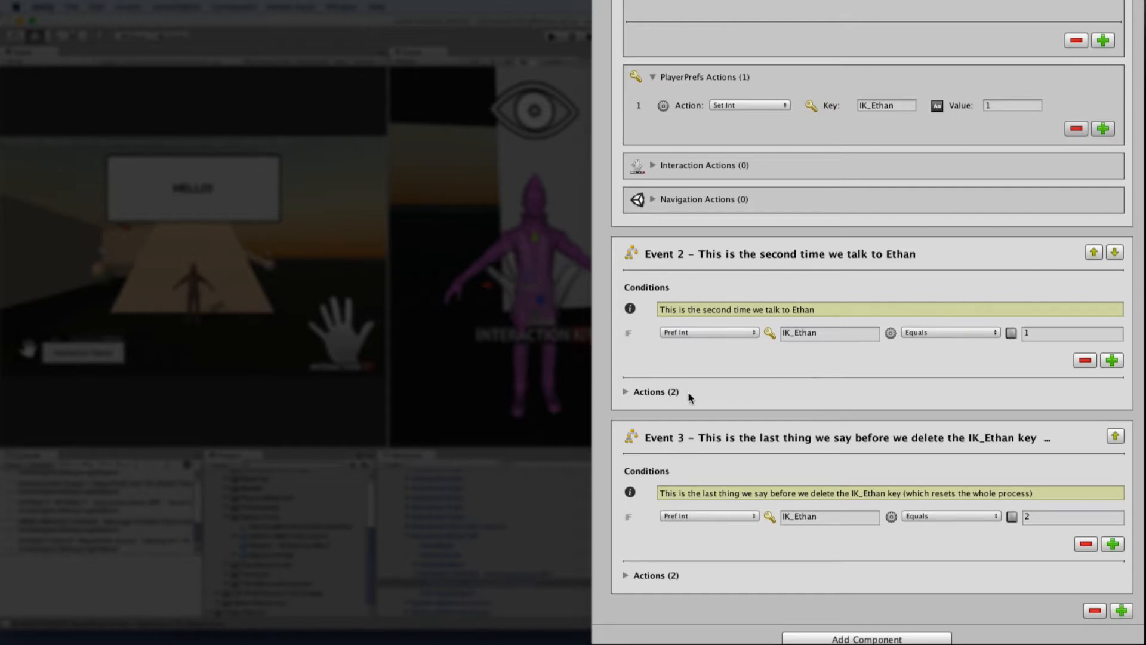
pyautogui.click(662, 394)
pyautogui.scroll(-7, 945, 370)
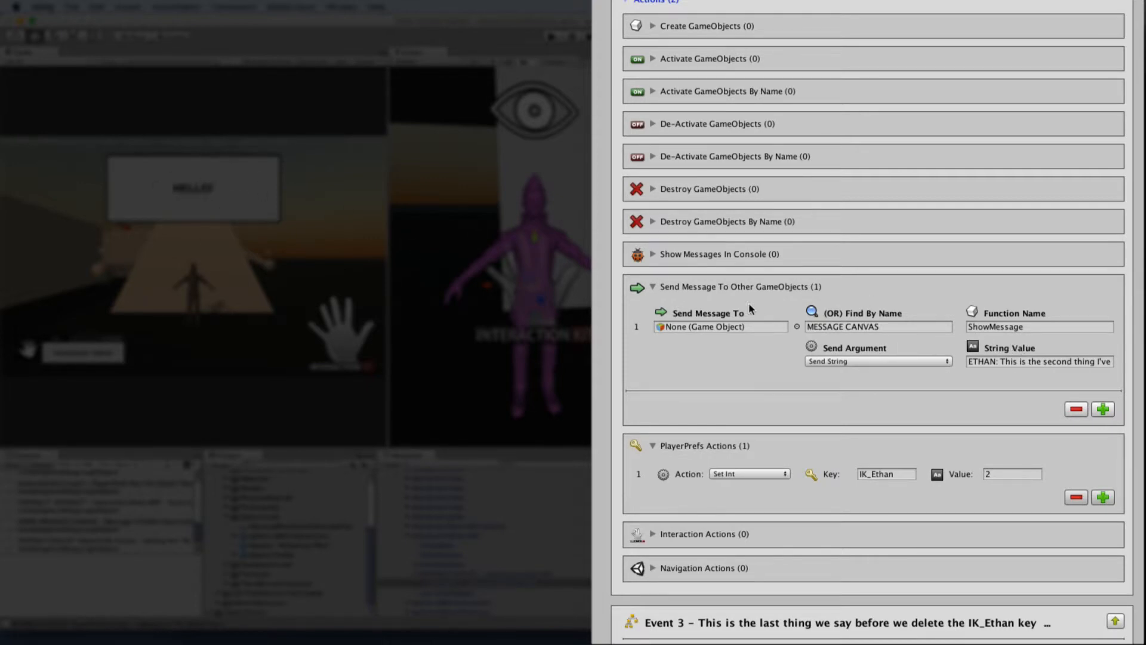
pyautogui.scroll(-2, 749, 302)
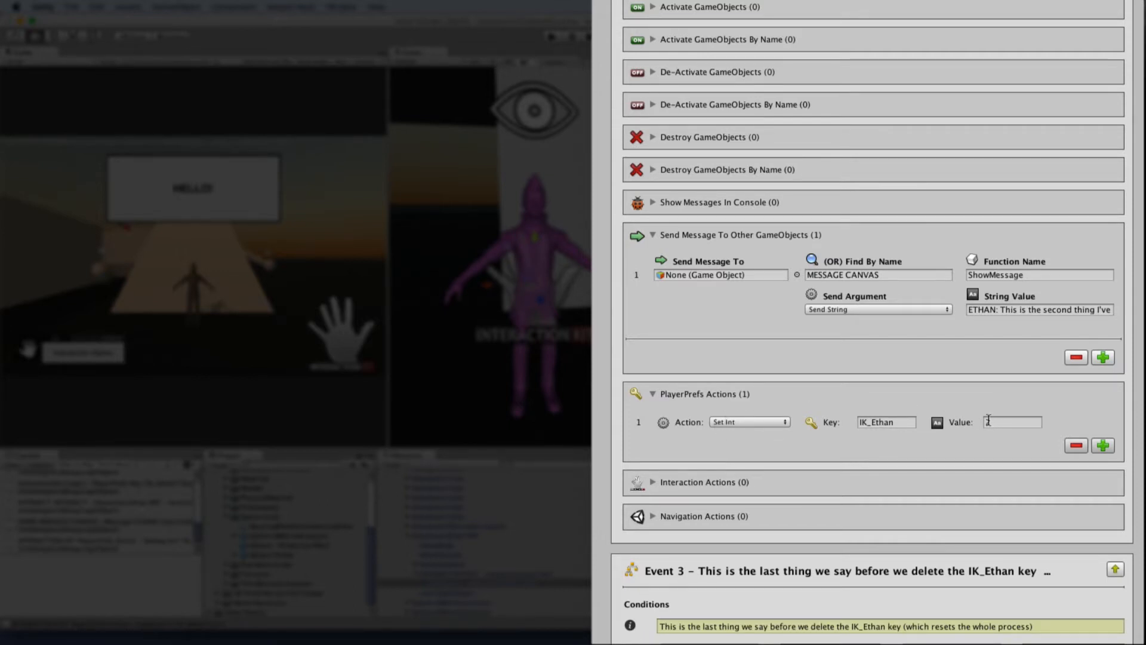
pyautogui.scroll(1, 904, 415)
pyautogui.scroll(5, 821, 414)
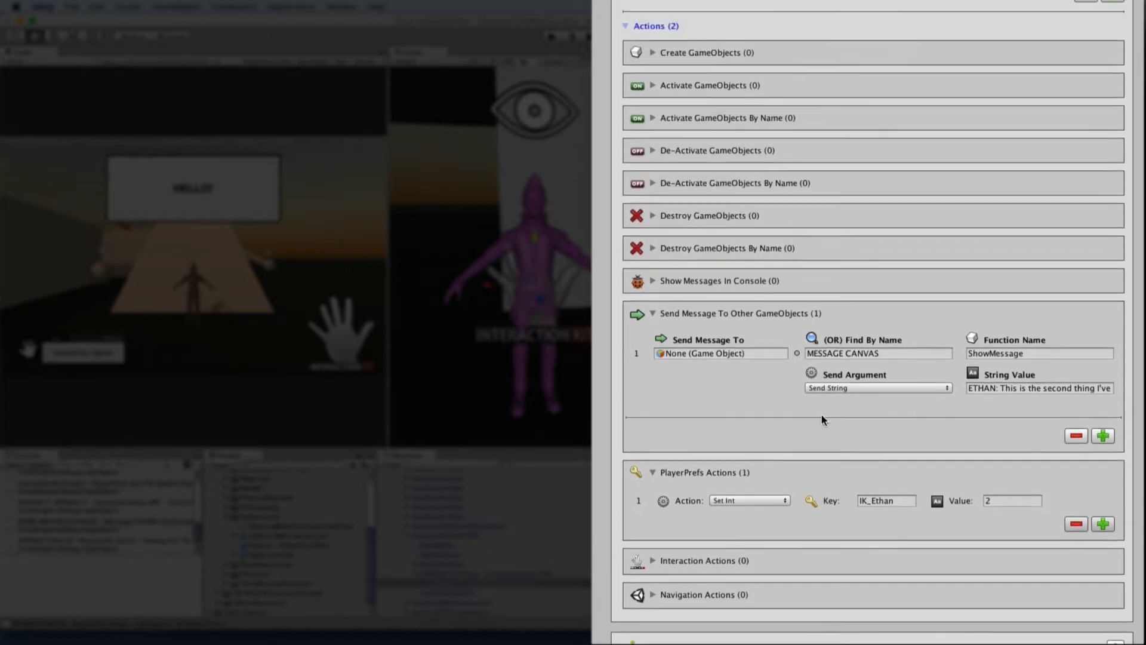
pyautogui.scroll(3, 775, 306)
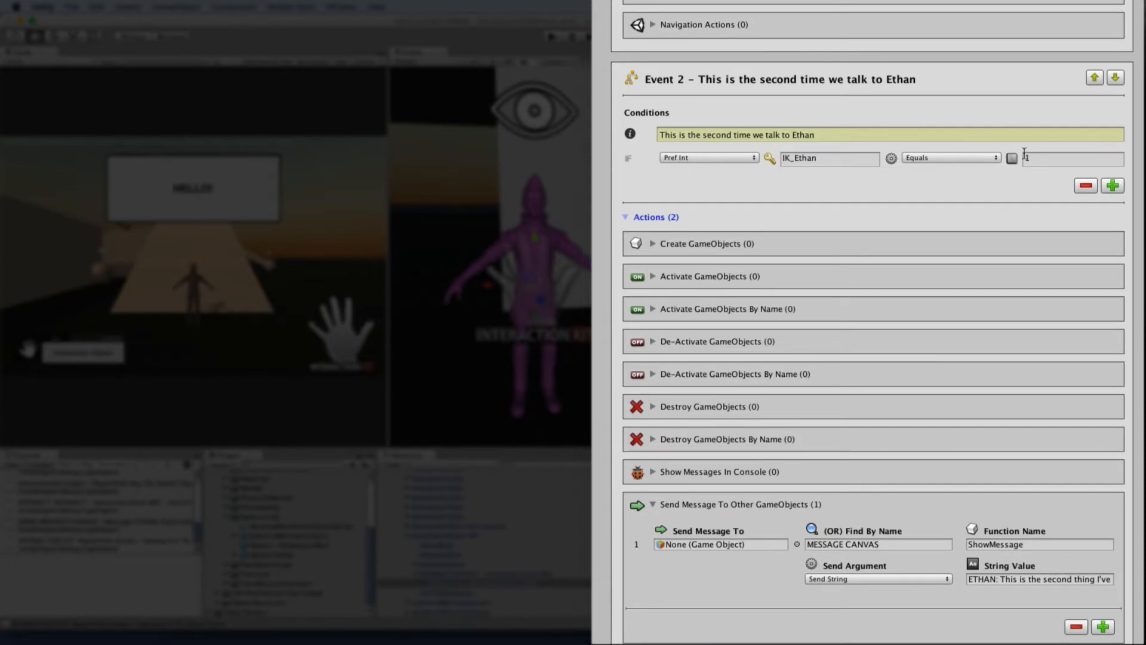
pyautogui.scroll(-3, 1009, 280)
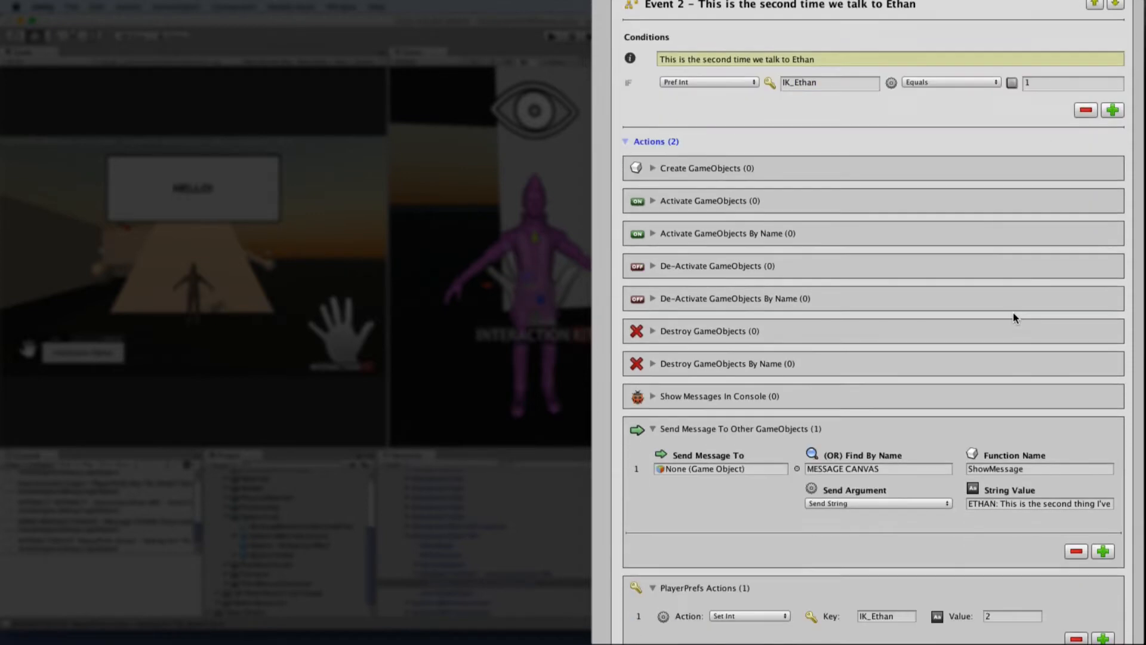
# - Expand Event 3's Actions and examine its Send Message and Delete Key actions in relation to its IK_Ethan condition
pyautogui.scroll(-10, 1014, 313)
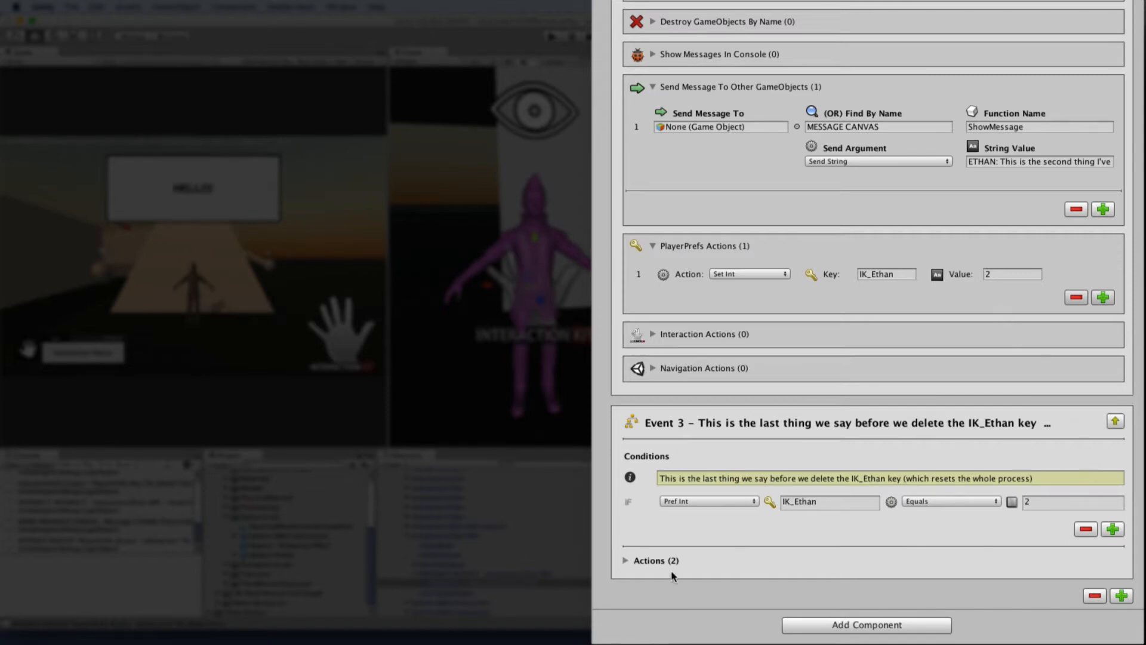
pyautogui.click(657, 561)
pyautogui.scroll(-4, 901, 467)
pyautogui.scroll(-7, 901, 464)
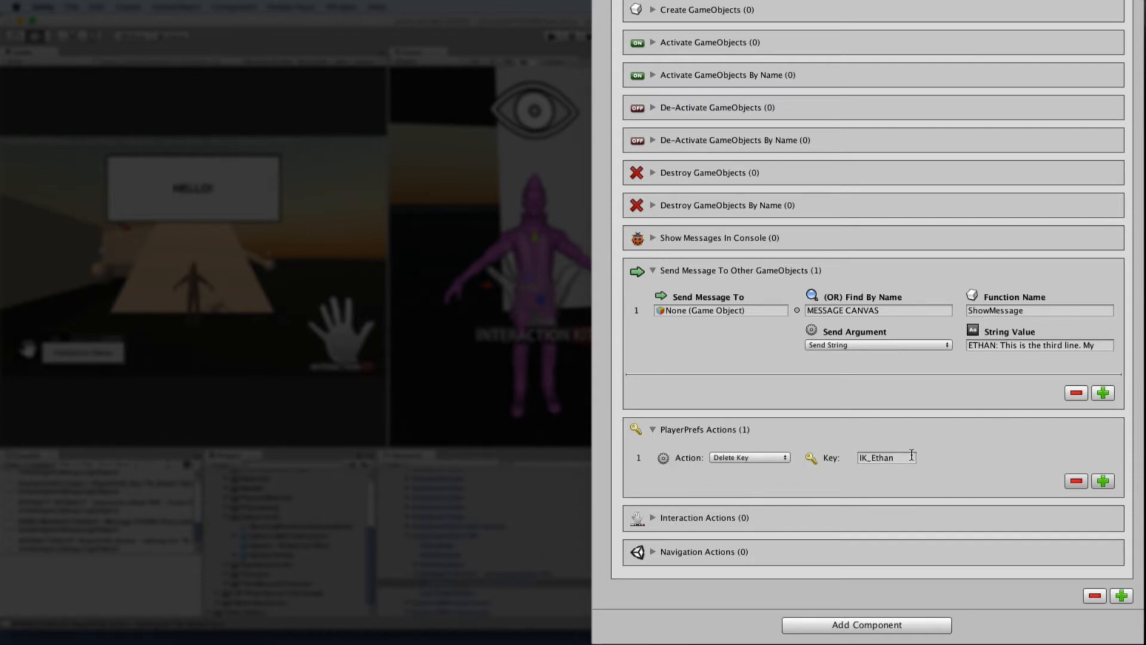
# - Return to Event 1 and review its Does Not Exist condition and Set Int action against Ethan's first line of dialogue
pyautogui.scroll(20, 911, 457)
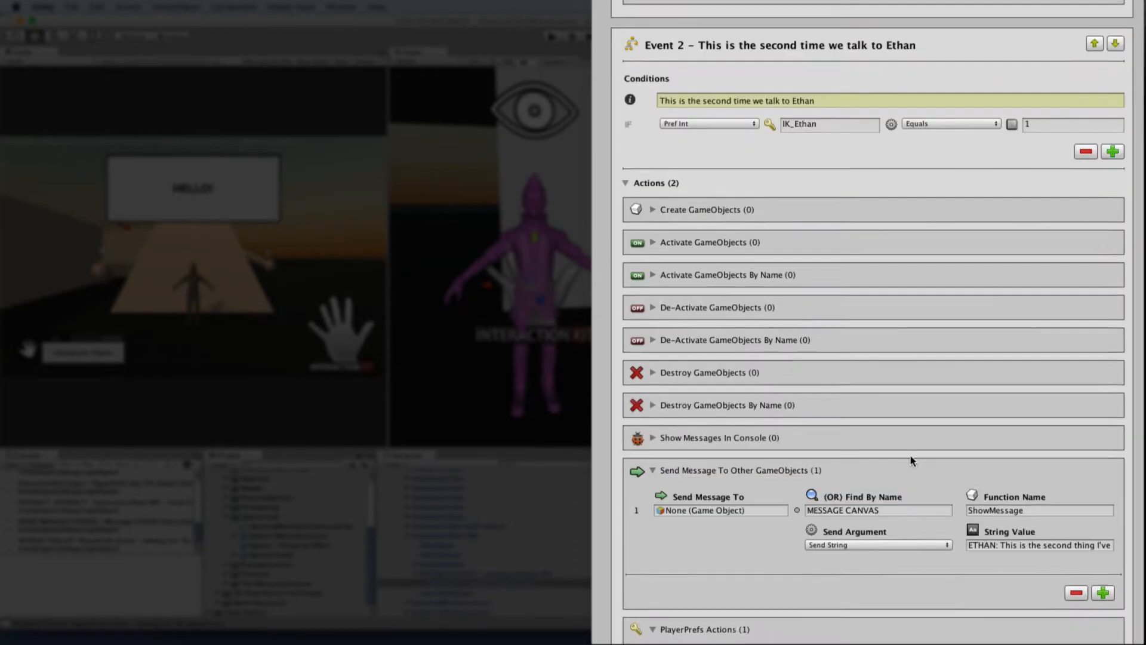
pyautogui.scroll(15, 911, 461)
pyautogui.scroll(-5, 914, 388)
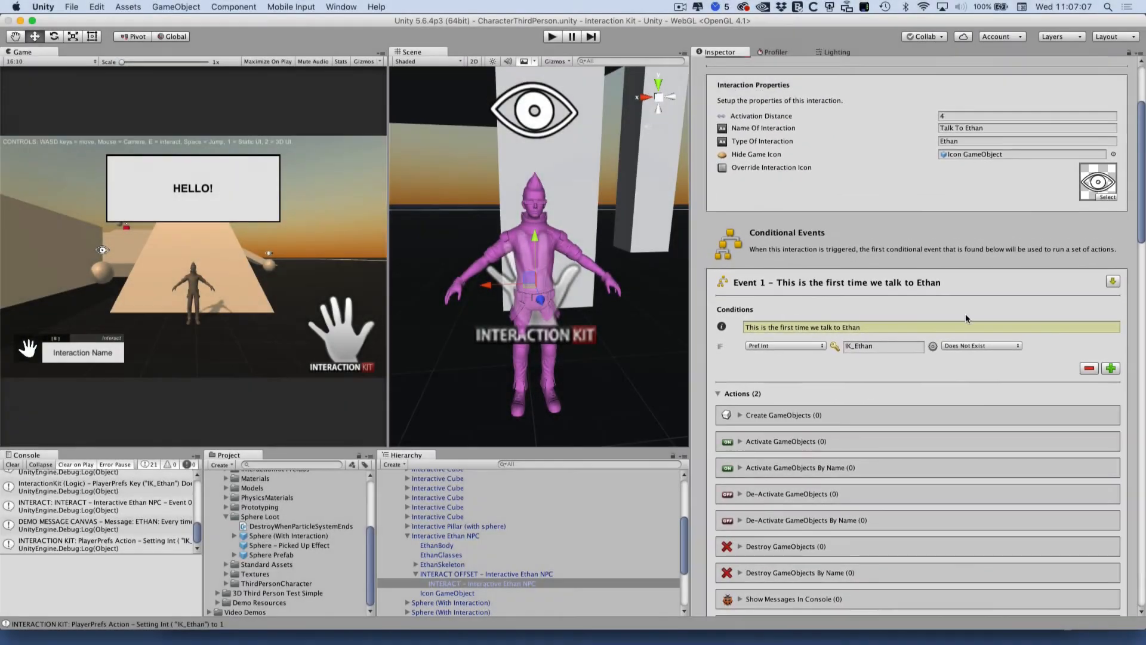
pyautogui.scroll(-15, 965, 313)
pyautogui.scroll(15, 965, 314)
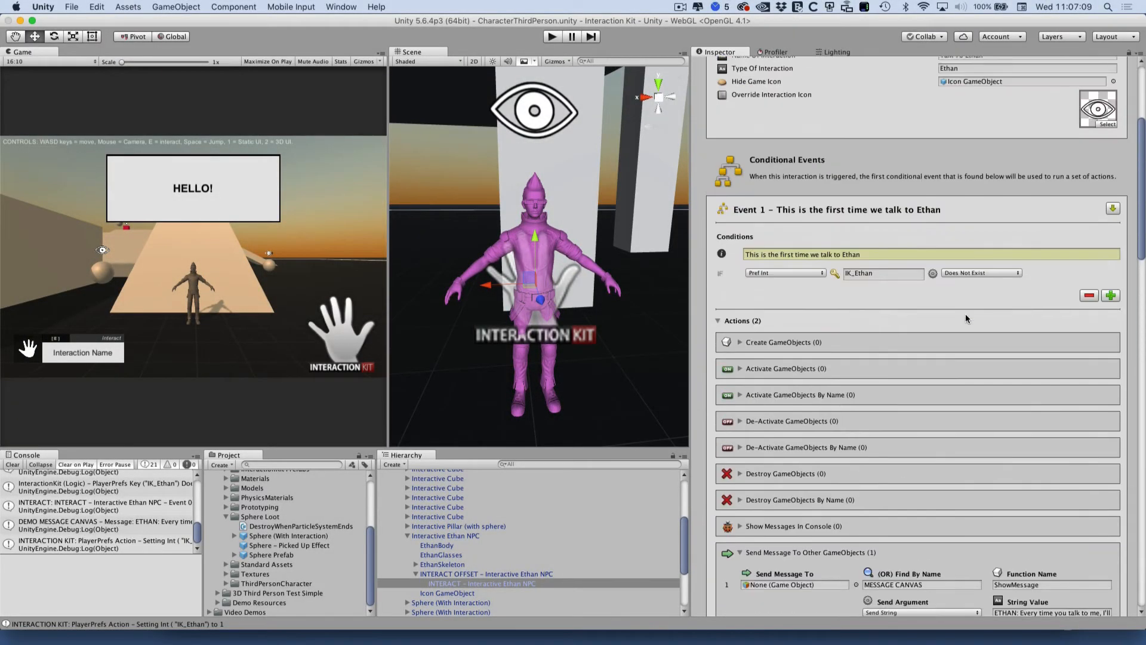
pyautogui.scroll(-3, 966, 312)
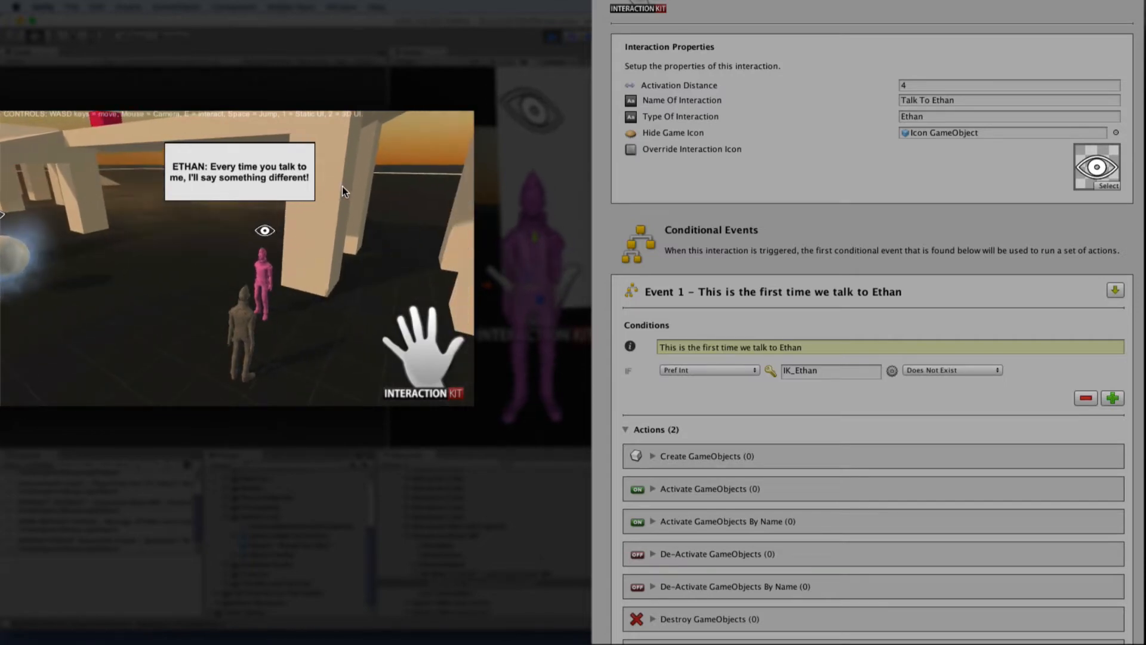
pyautogui.scroll(-15, 662, 220)
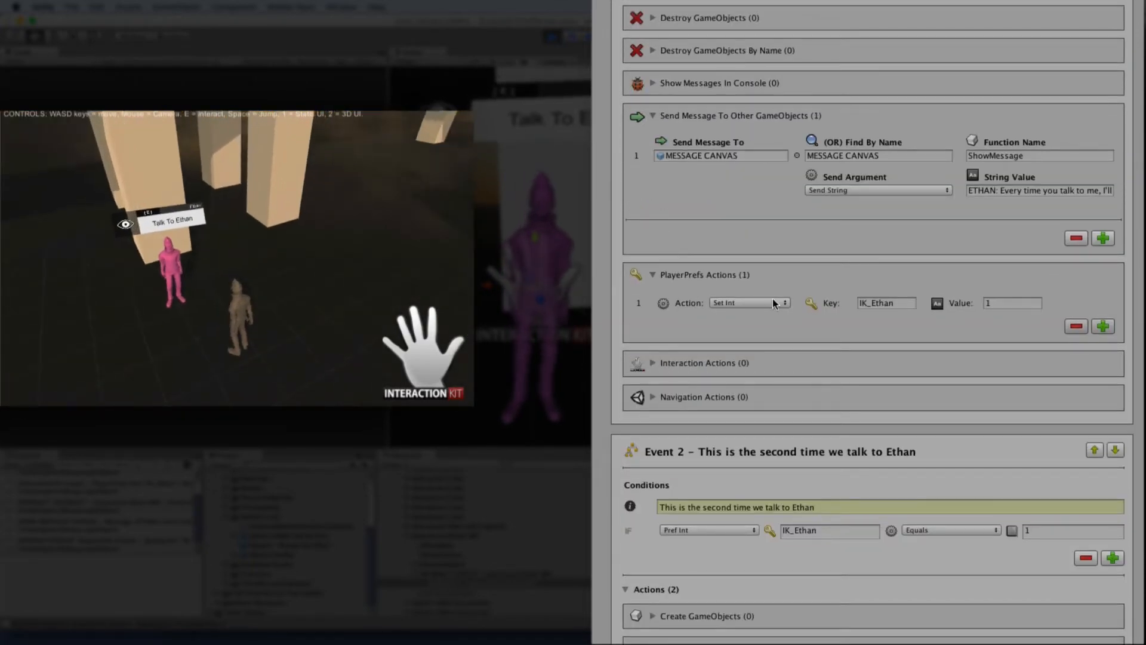
pyautogui.scroll(-2, 989, 304)
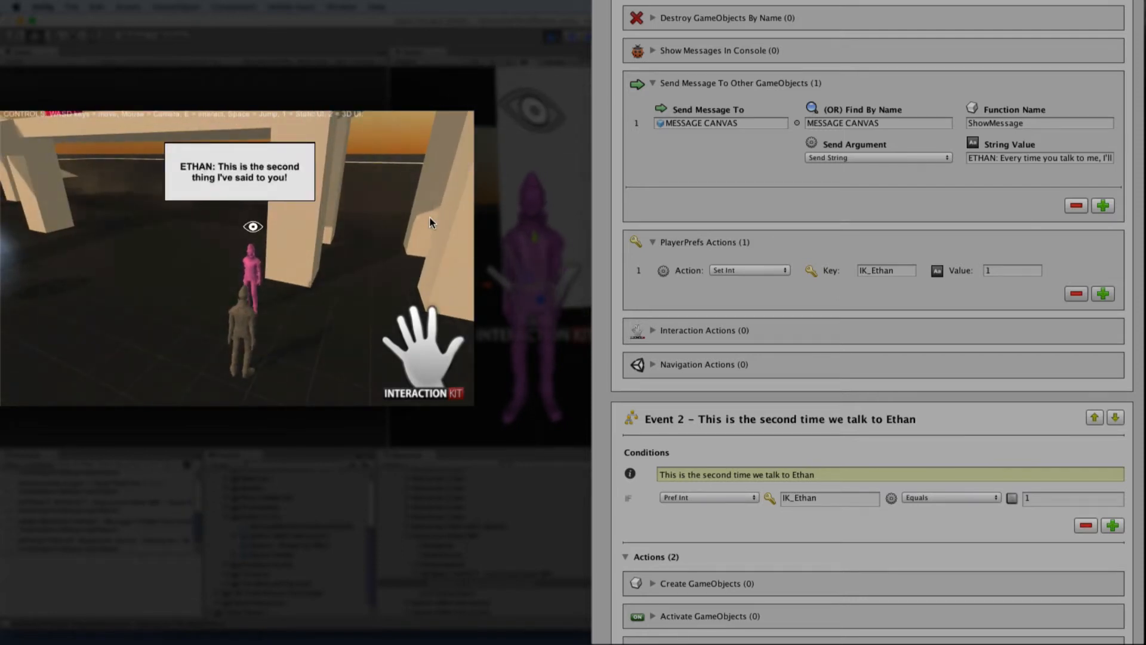
# - Review the conditions and PlayerPrefs actions of Events 2 and 3 against Ethan's second and third lines of dialogue
pyautogui.scroll(-10, 750, 441)
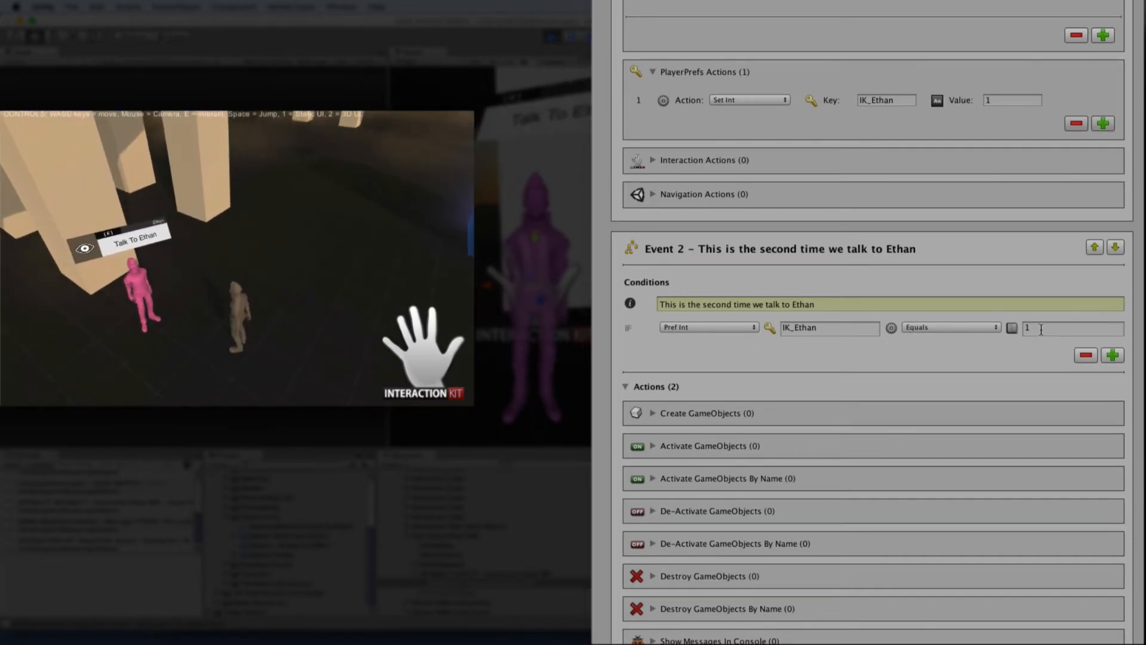
pyautogui.scroll(-15, 1041, 329)
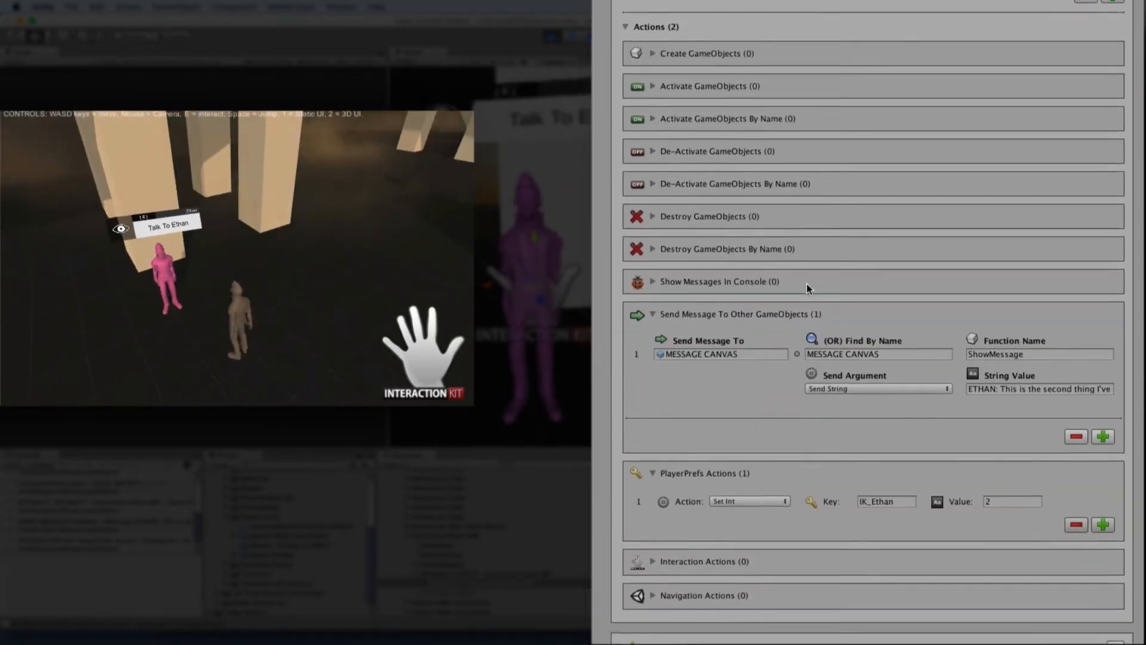
pyautogui.scroll(-1, 806, 284)
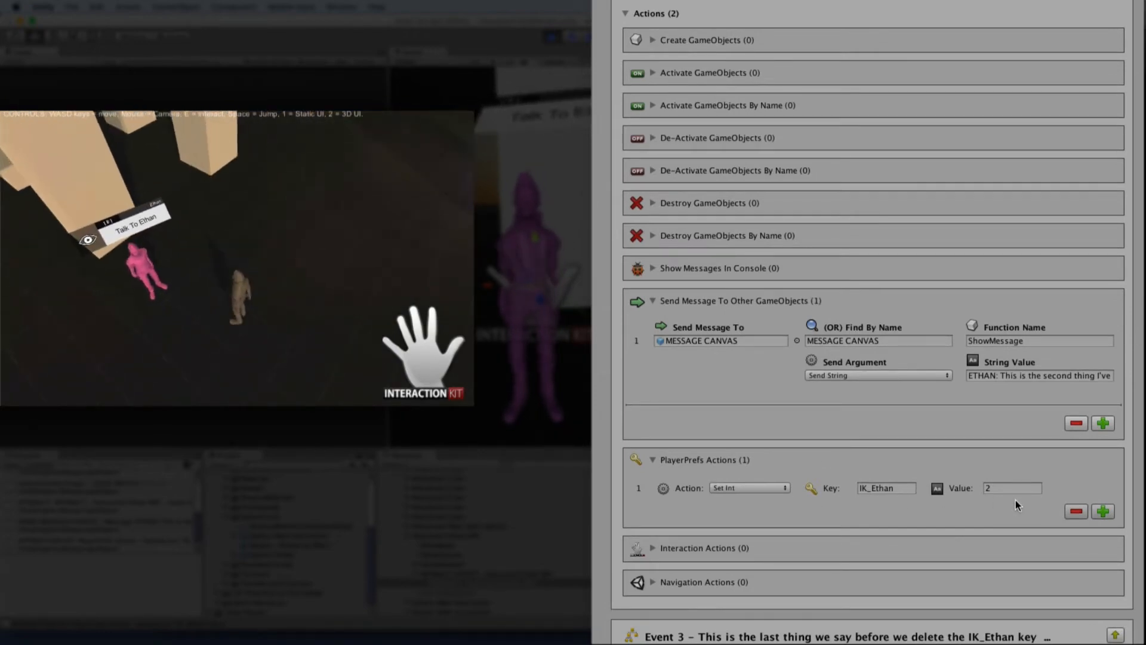
pyautogui.scroll(-15, 1015, 497)
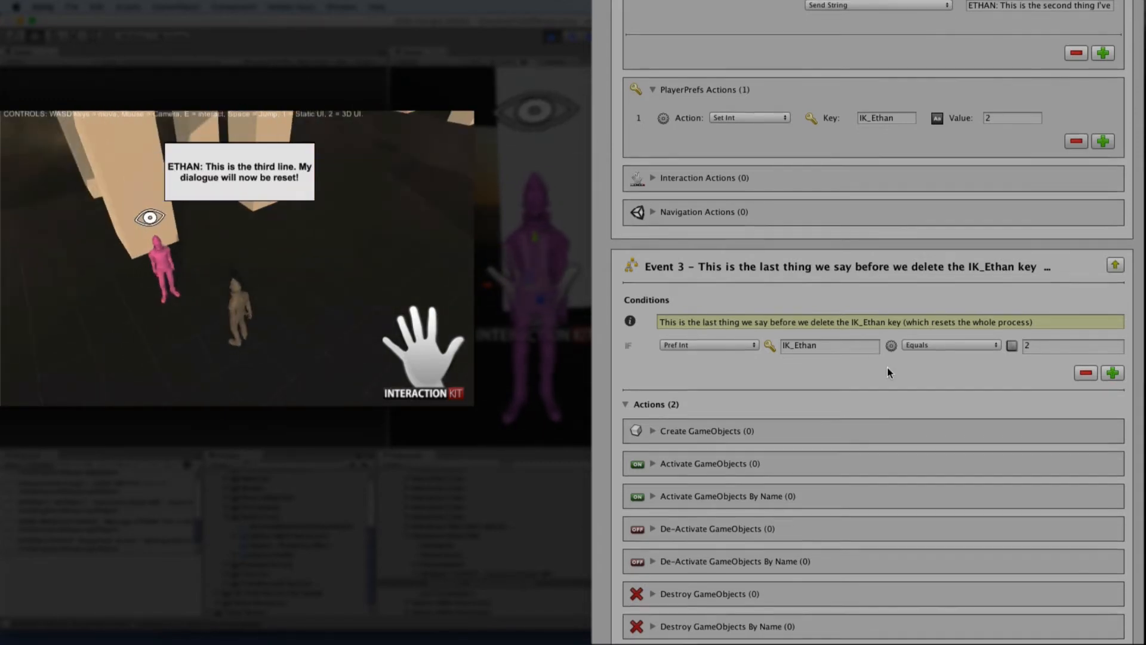
pyautogui.scroll(-10, 887, 367)
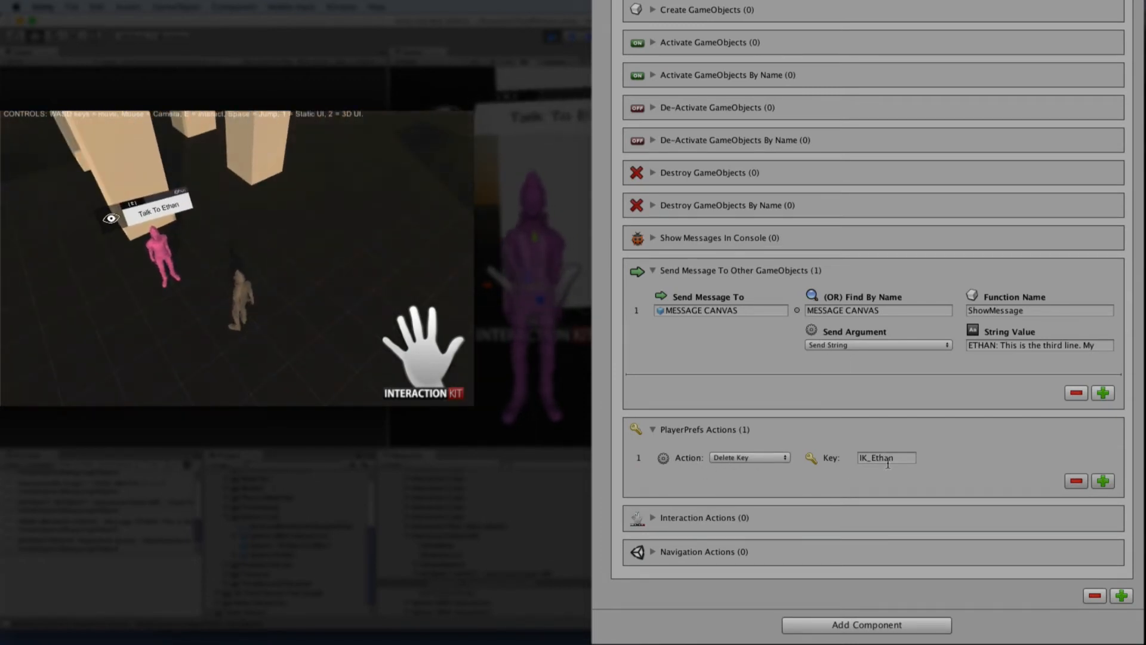
pyautogui.scroll(-10, 888, 463)
pyautogui.scroll(15, 888, 463)
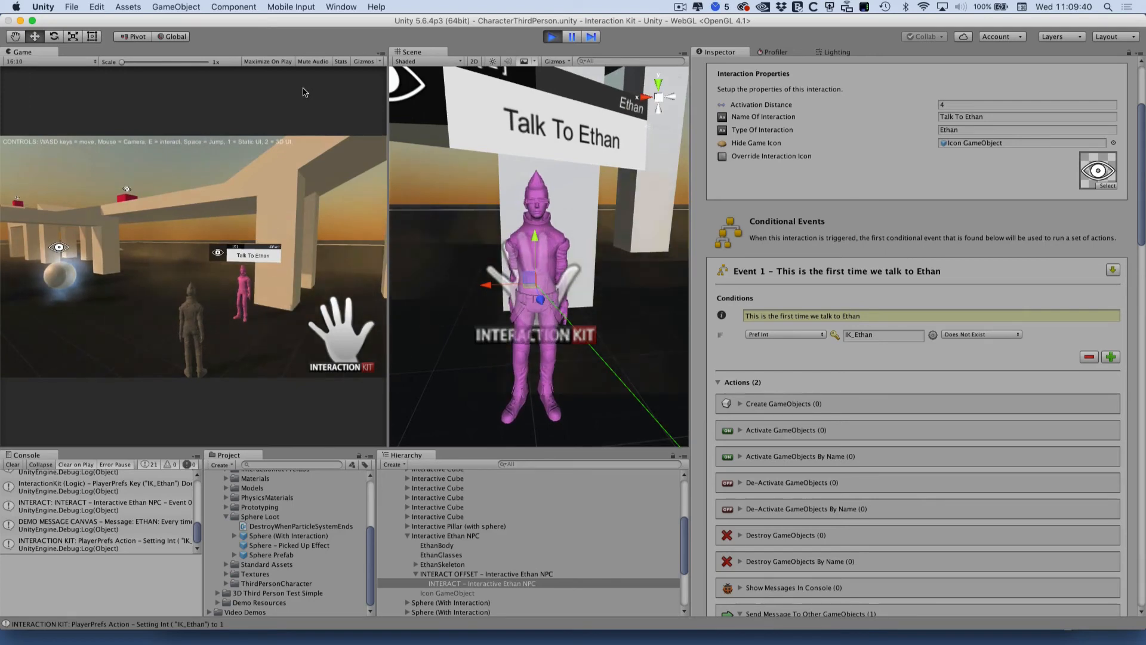
# - Walk the player character around near Ethan in the running scene, and stop play mode
pyautogui.press('s')
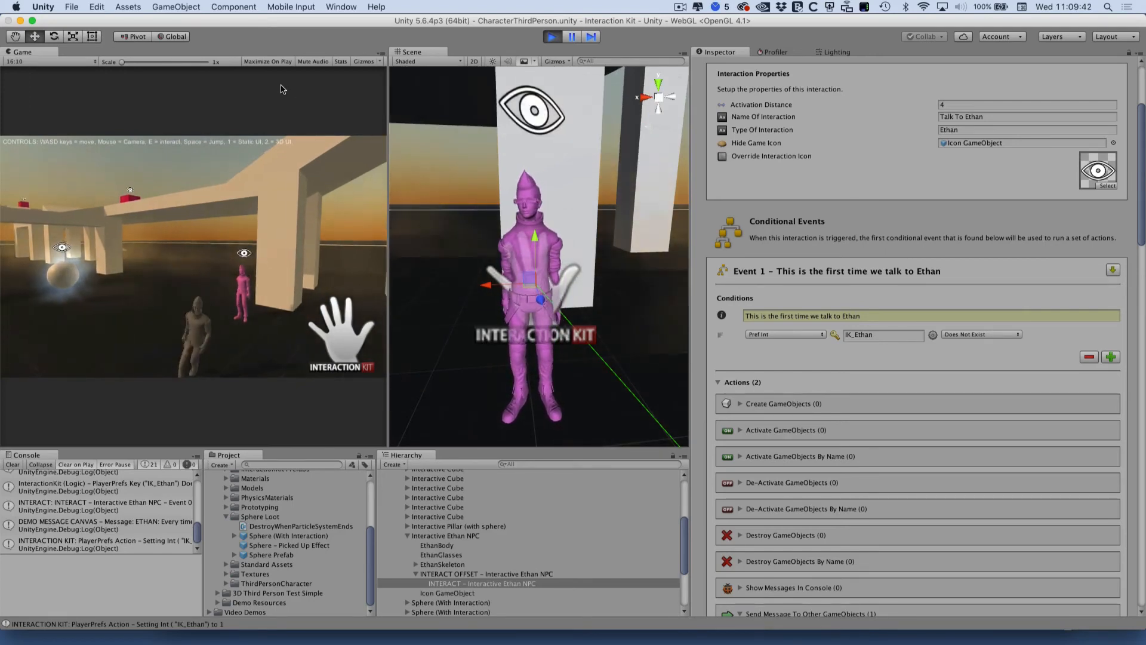
pyautogui.press('s')
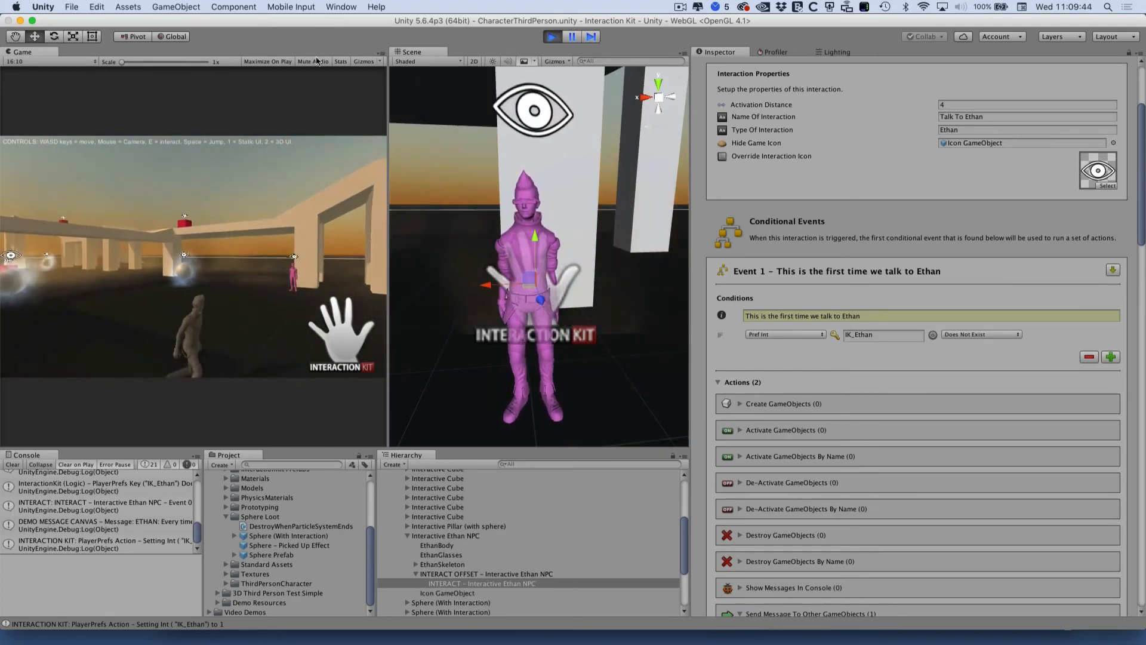
pyautogui.press('w')
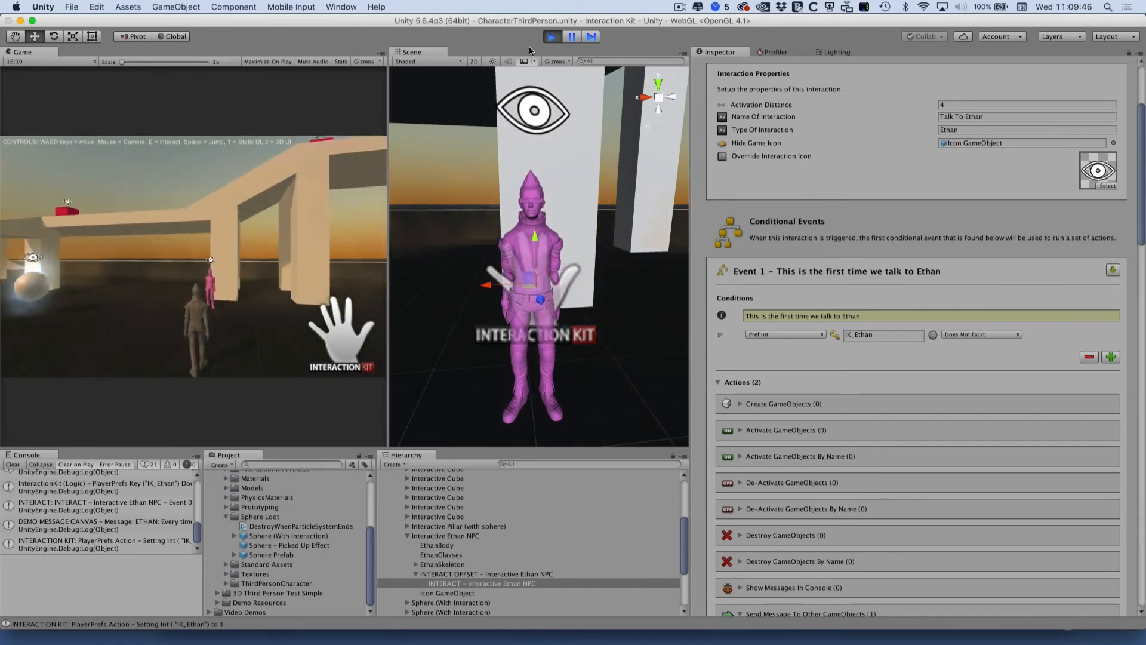
pyautogui.click(551, 37)
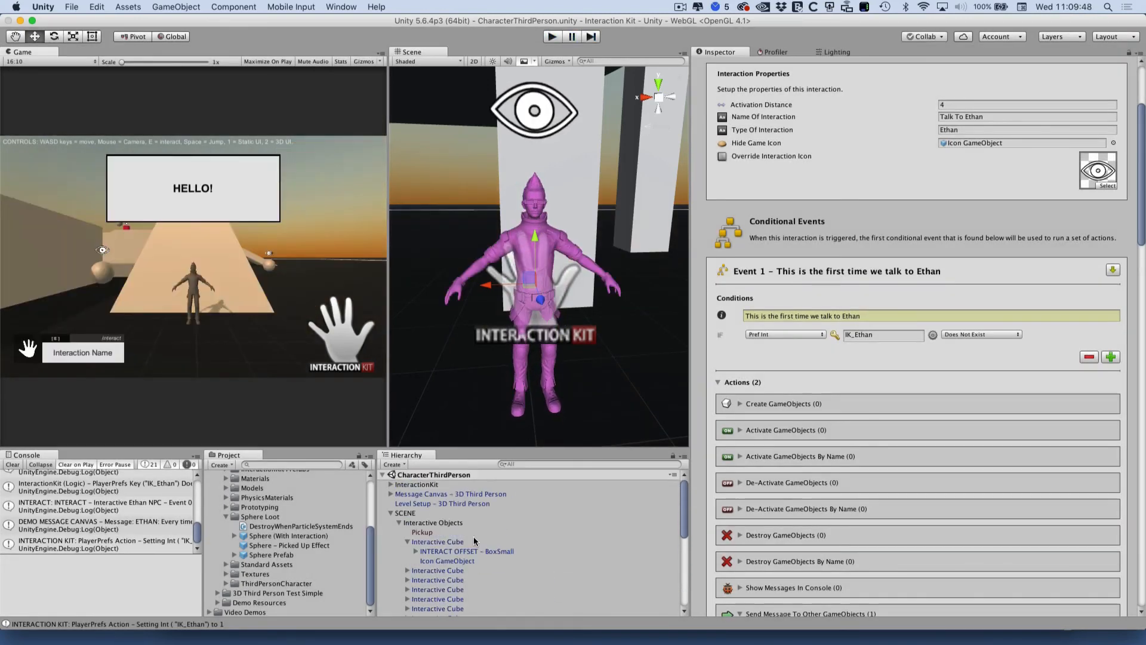
# - Collapse the Interactive Objects and SCENE groups in the scene hierarchy and select the Level Setup – 3D Third Person object
pyautogui.click(399, 522)
pyautogui.click(391, 514)
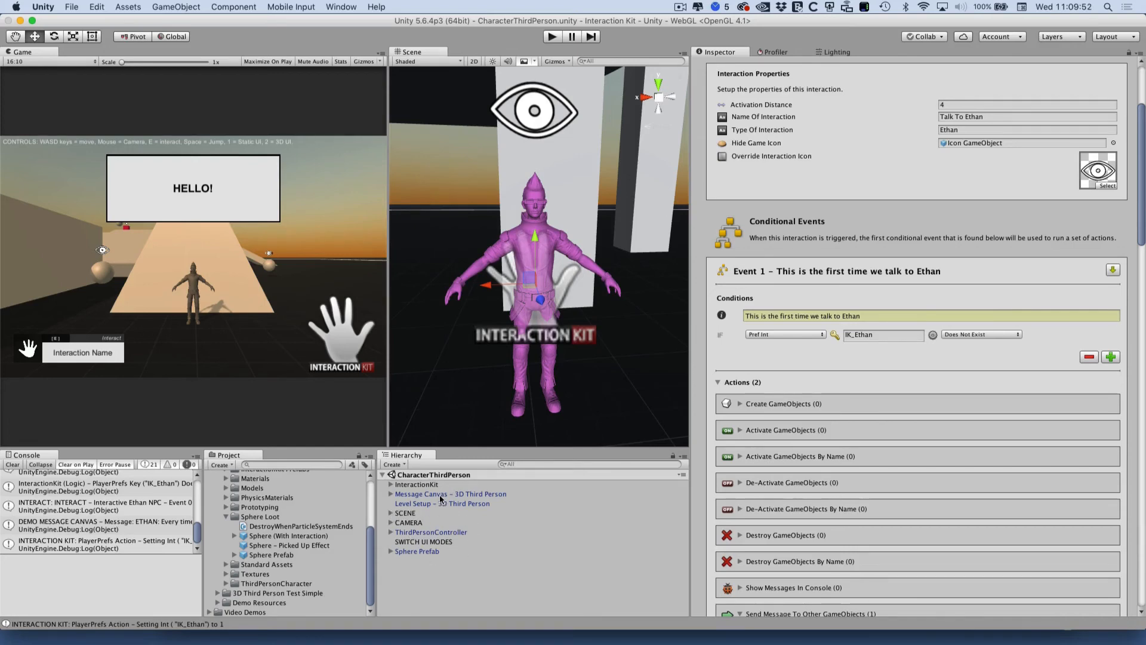
pyautogui.click(406, 514)
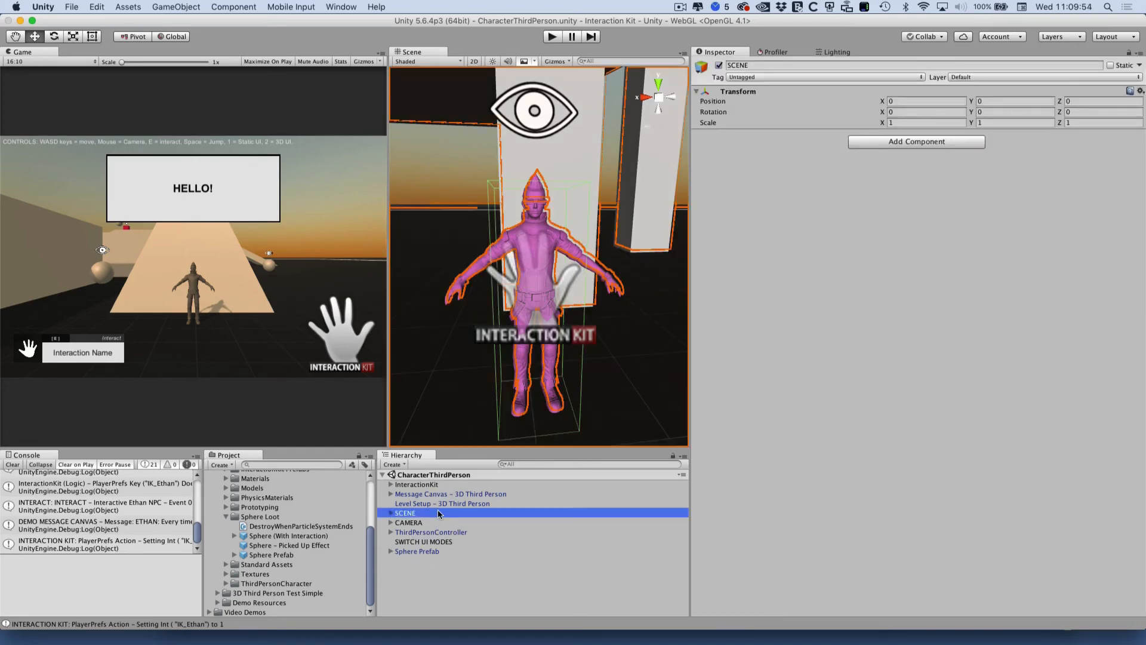
pyautogui.press('Right')
pyautogui.press('Down')
pyautogui.press('Right')
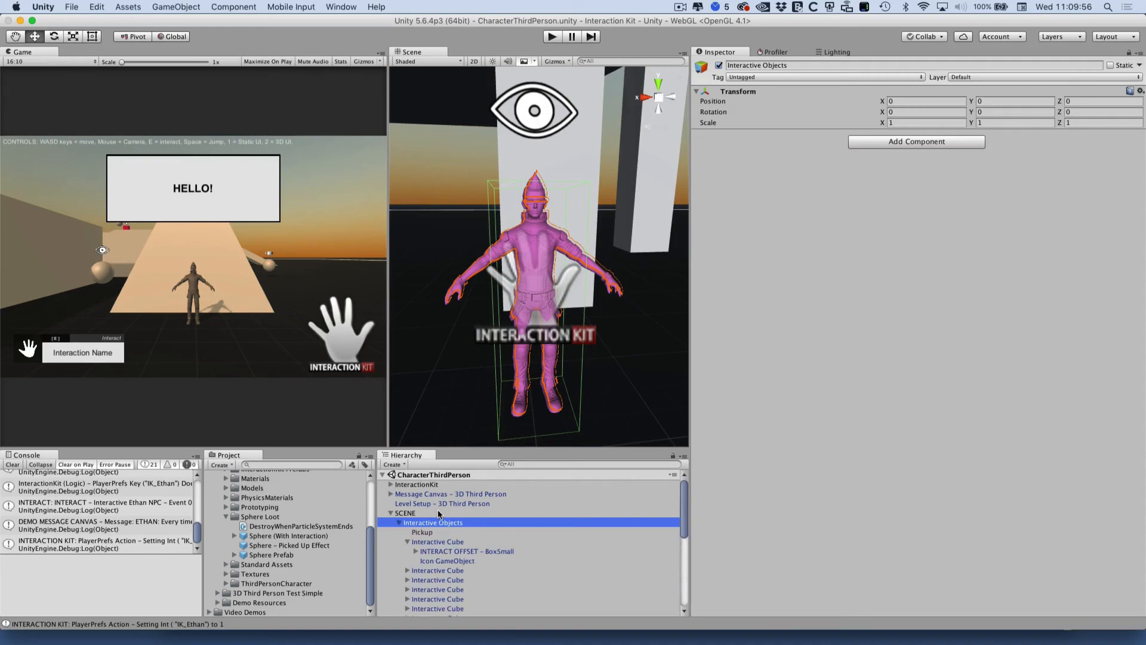
pyautogui.press('Left')
pyautogui.press('Left')
pyautogui.press('Left')
pyautogui.press('Up')
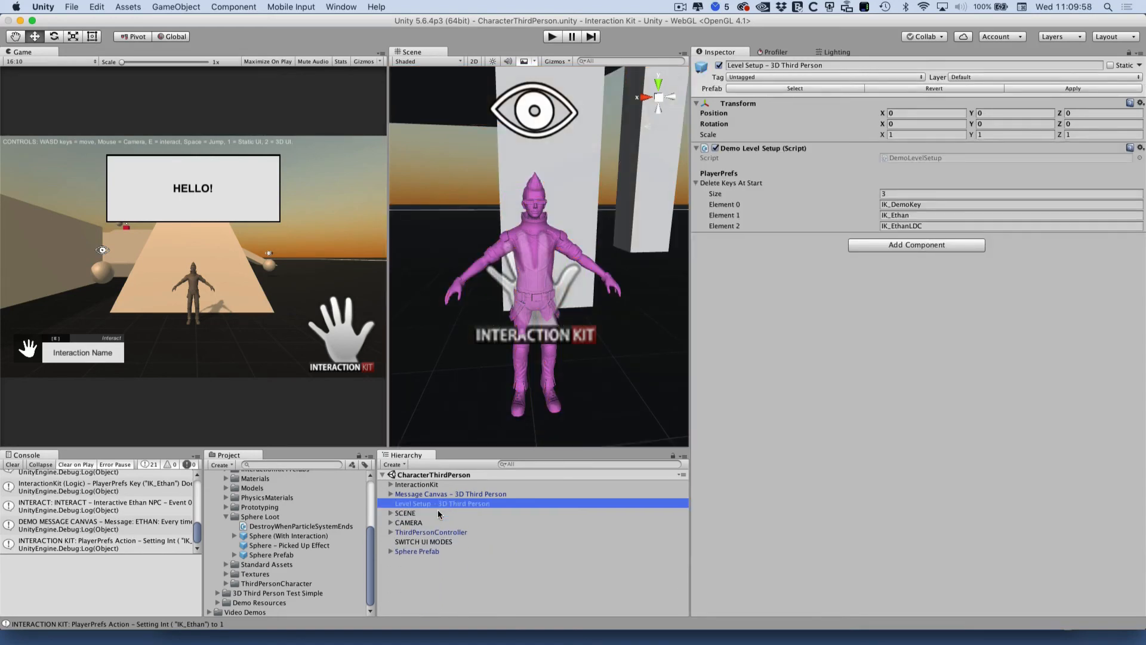